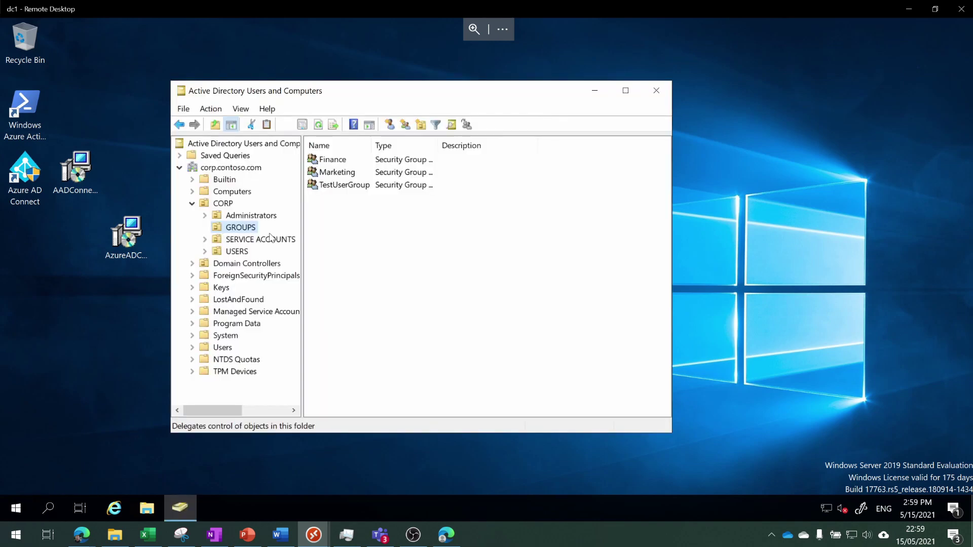
# Step: Create a new group named "ConfigMgr Servers" in the GROUPS organizational unit under CORP
pyautogui.rightClick(237, 227)
pyautogui.moveTo(361, 290)
pyautogui.click(444, 313)
pyautogui.write('ConfigMgr Servers')
pyautogui.press('Return')
# Step: Add the computer CM1 as a member of the ConfigMgr Servers group, including Computers in the searched object types
pyautogui.doubleClick(400, 152)
pyautogui.click(380, 144)
pyautogui.click(336, 356)
pyautogui.write('cm1')
pyautogui.press('Return')
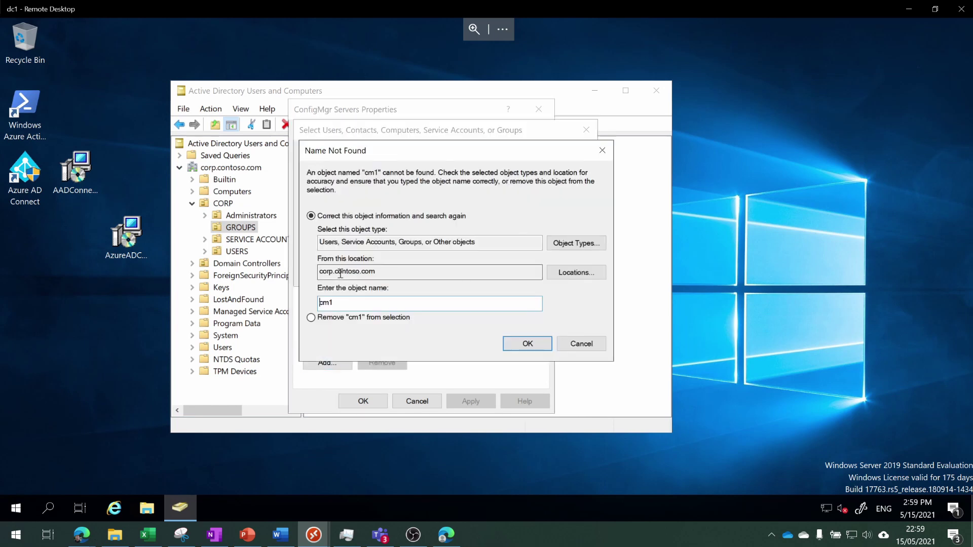
pyautogui.click(572, 248)
pyautogui.click(321, 263)
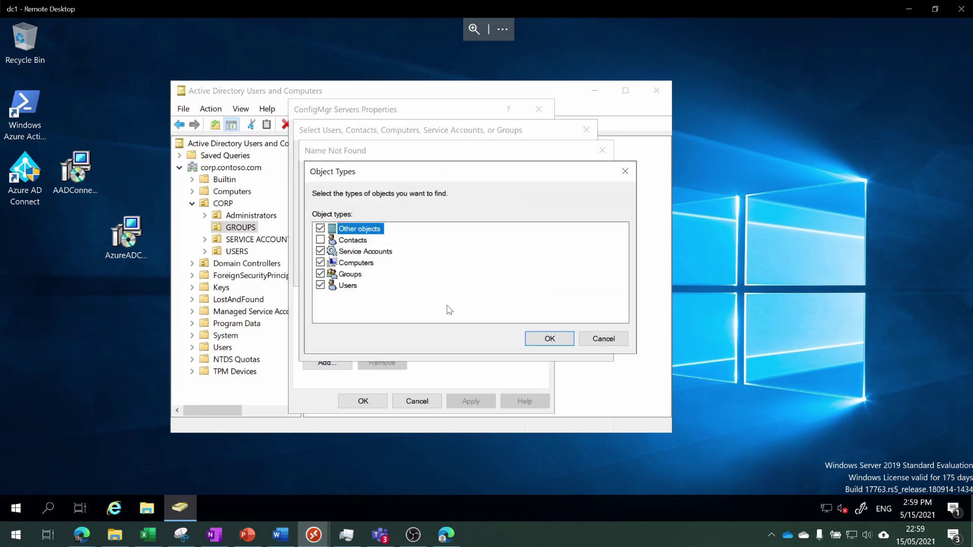
pyautogui.click(550, 339)
pyautogui.click(521, 344)
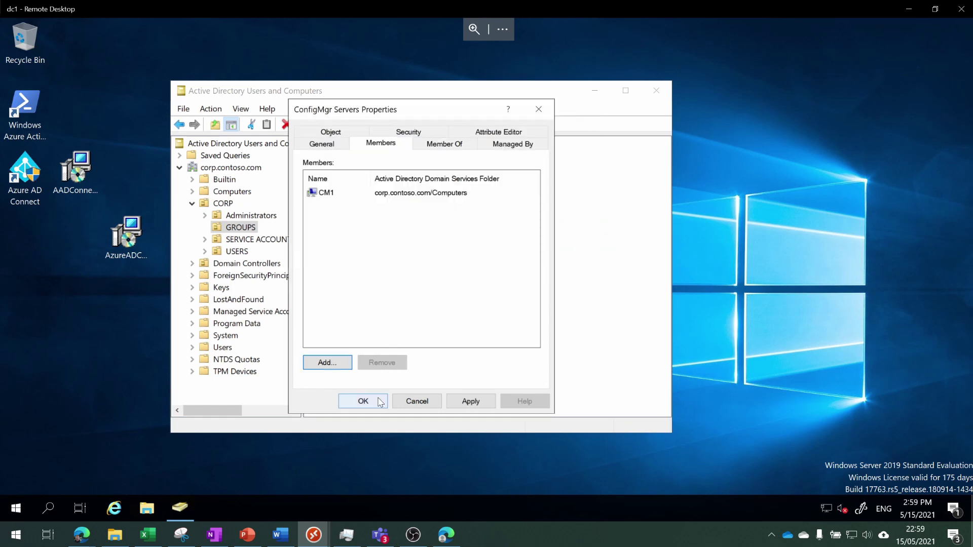
pyautogui.click(363, 401)
# Step: Check the member list of the ConfigMgr Servers group and close Active Directory Users and Computers
pyautogui.doubleClick(404, 201)
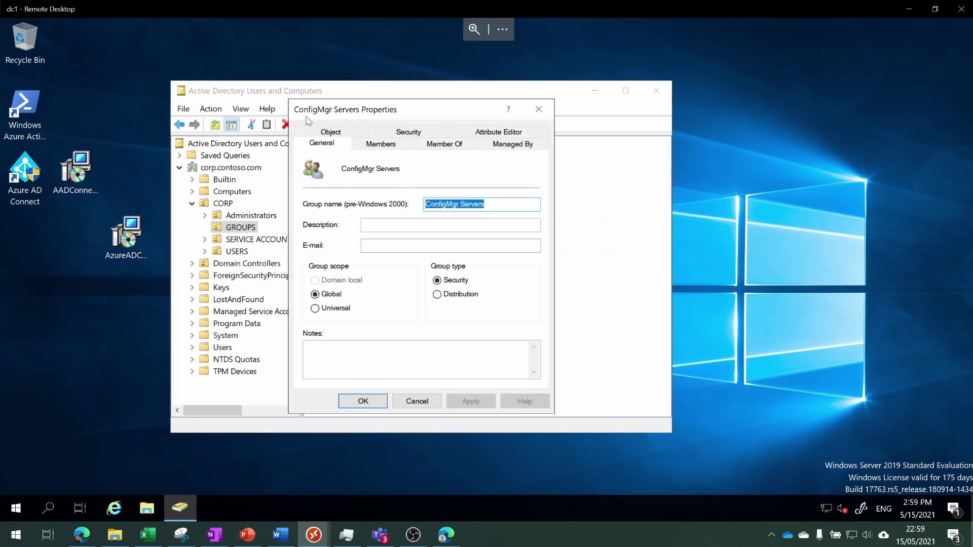
pyautogui.click(380, 144)
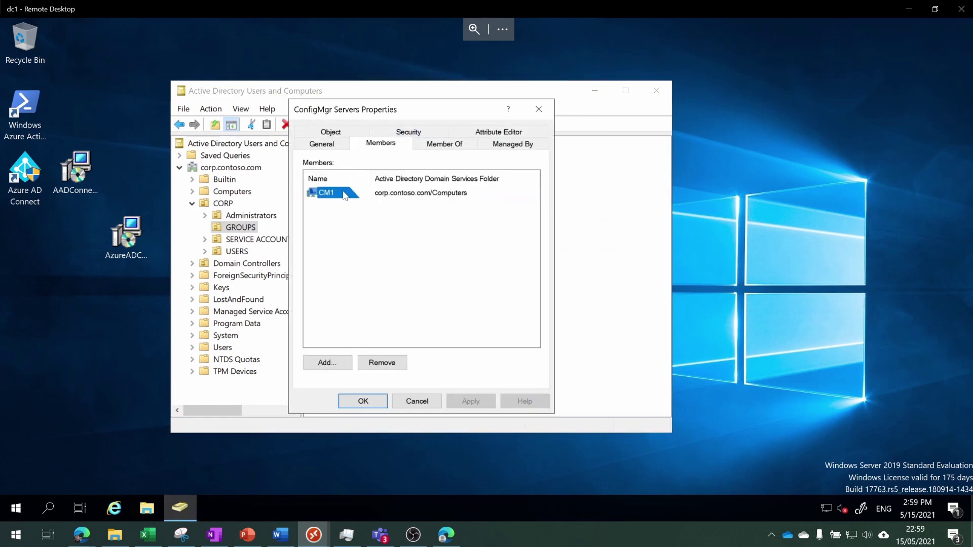
pyautogui.click(338, 193)
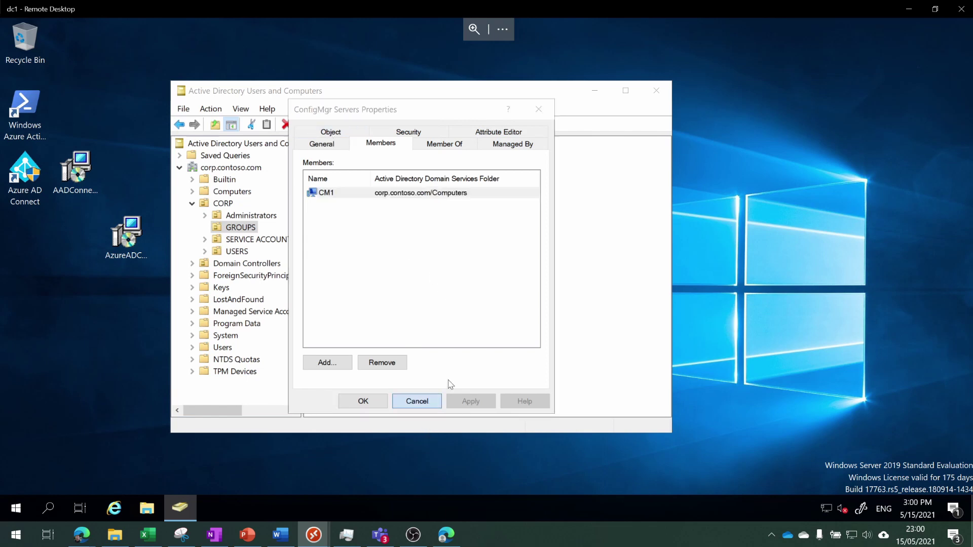
pyautogui.click(416, 401)
pyautogui.hotkey('alt', 'F4')
# Step: Open the Certification Authority console and bring up the management console for its certificate templates
pyautogui.click(15, 509)
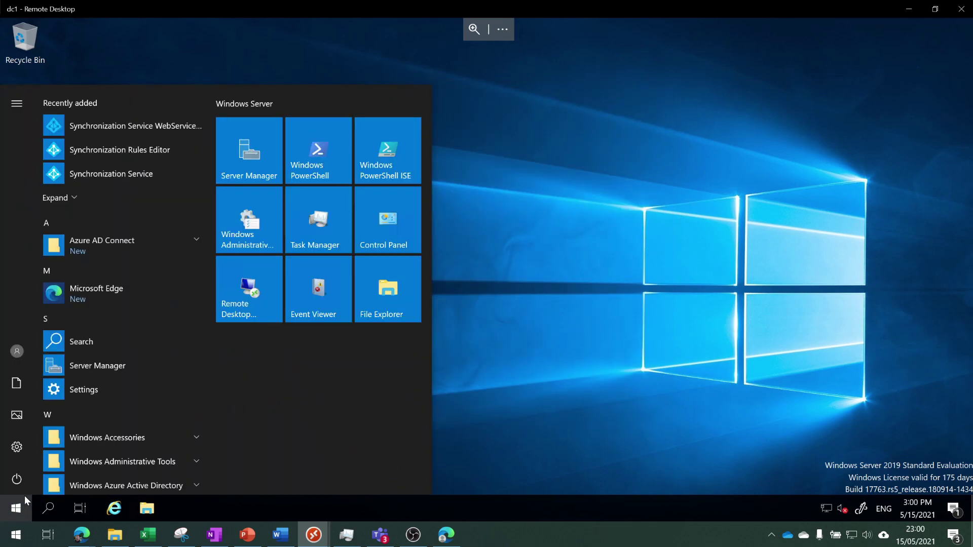
pyautogui.write('cer')
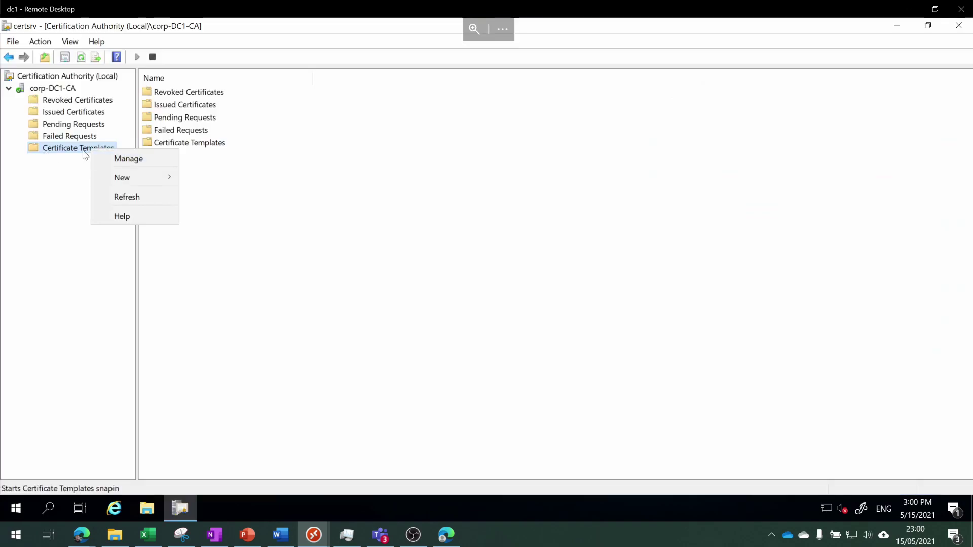
pyautogui.click(172, 159)
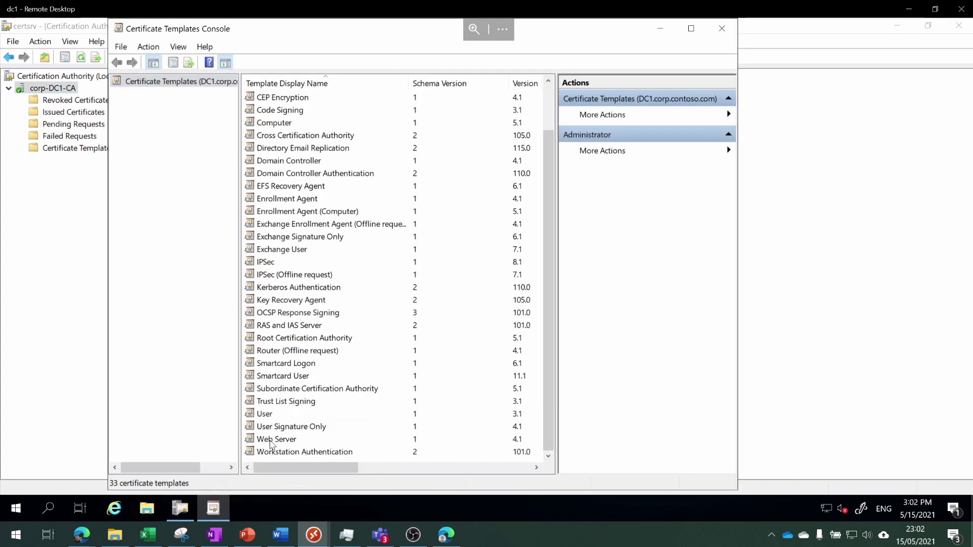
# Step: Duplicate the Web Server template and set the copy's display name to "CMG Server Authentication Certificate"
pyautogui.click(276, 439)
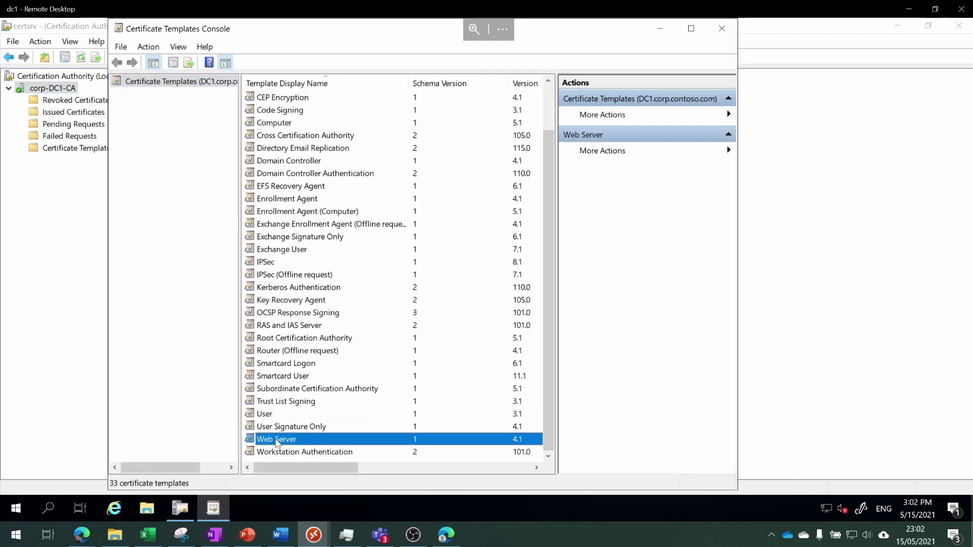
pyautogui.rightClick(277, 442)
pyautogui.click(337, 373)
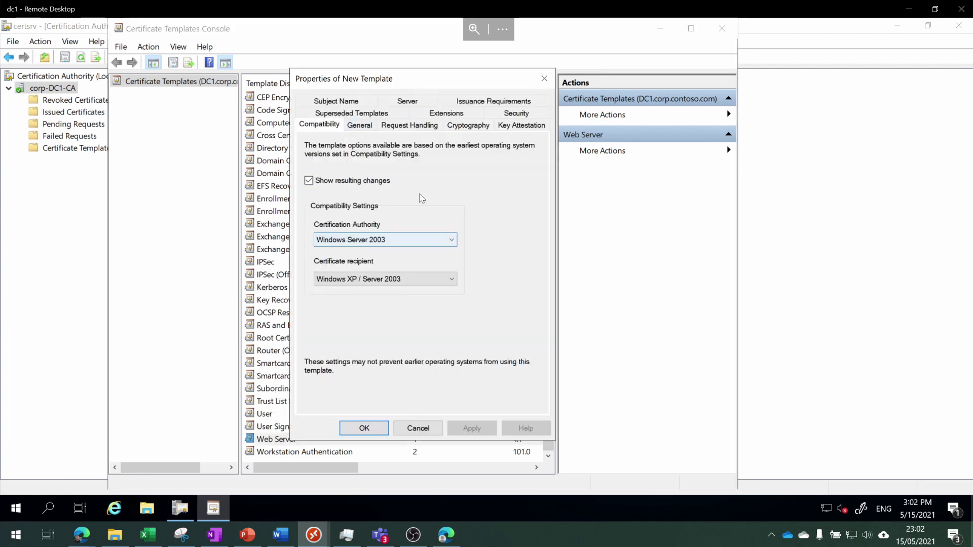
pyautogui.click(367, 127)
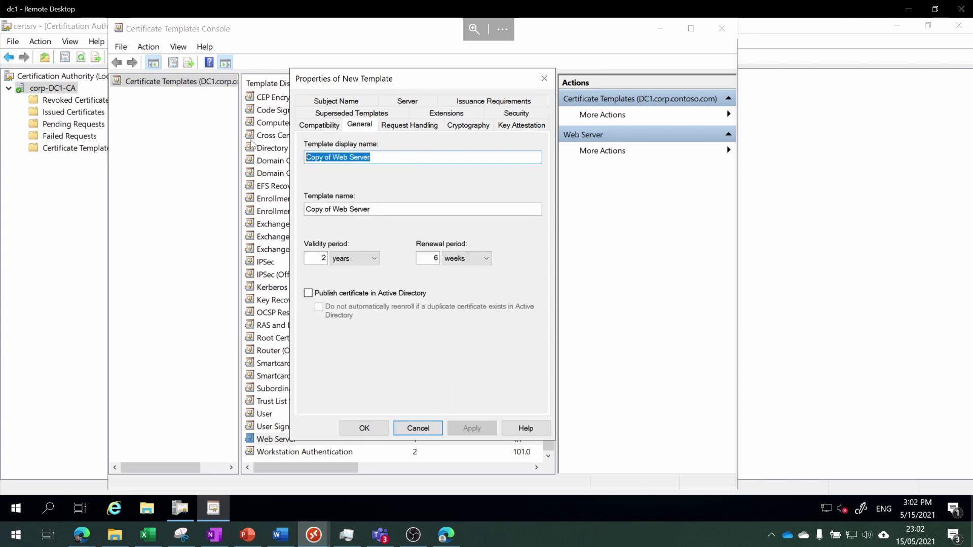
pyautogui.write('CMG Server Authent')
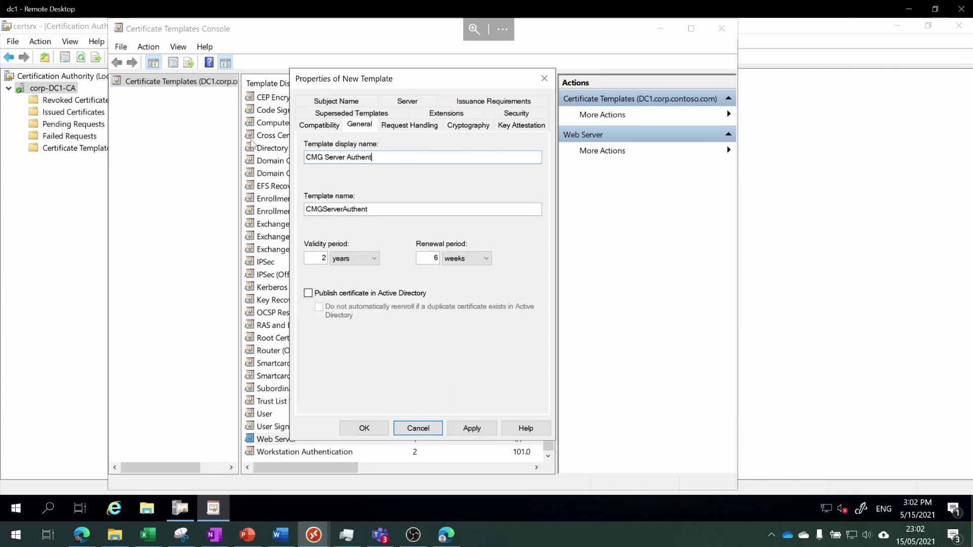
pyautogui.write('ication Certificate')
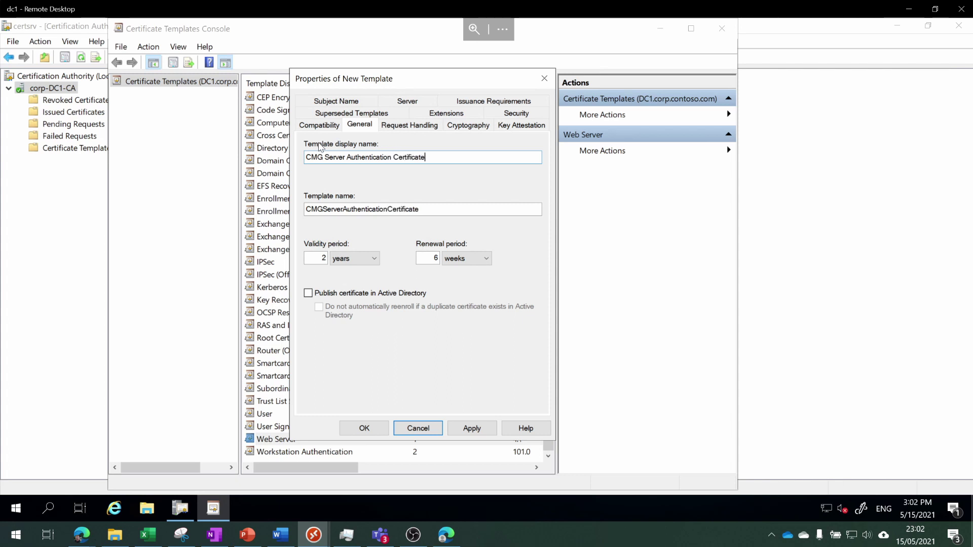
# Step: Add the ConfigMgr Servers group to the new template's security, allow it the Enroll permission, and save the template
pyautogui.click(513, 115)
pyautogui.click(460, 250)
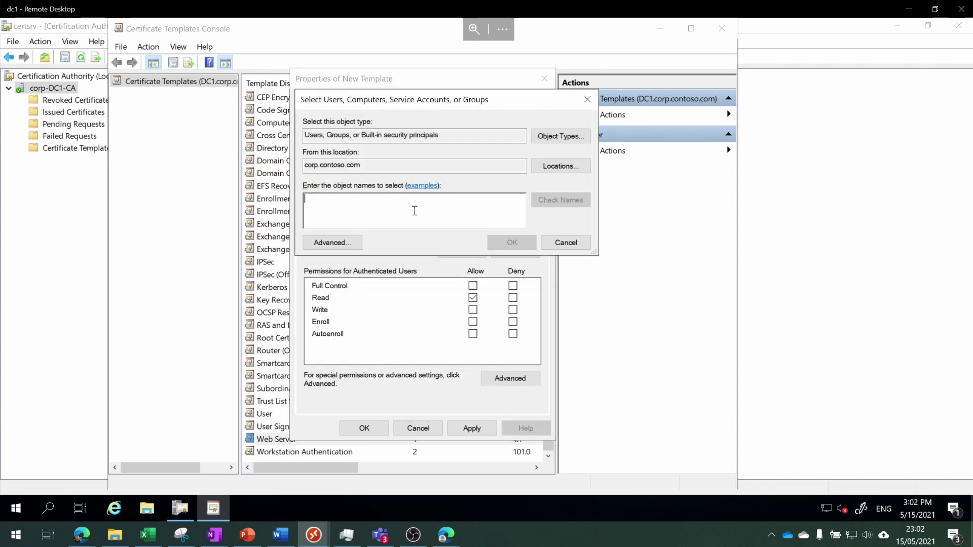
pyautogui.write('config')
pyautogui.press('Return')
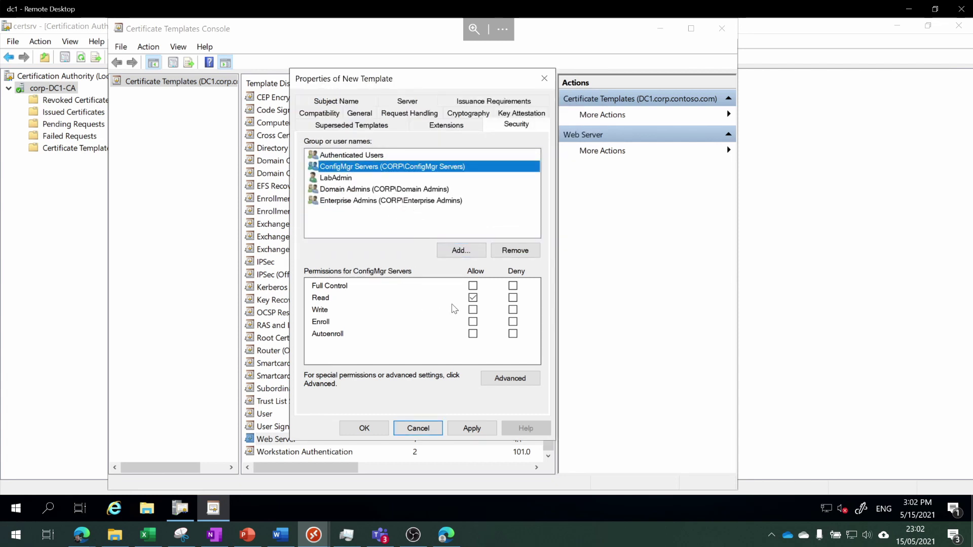
pyautogui.click(473, 322)
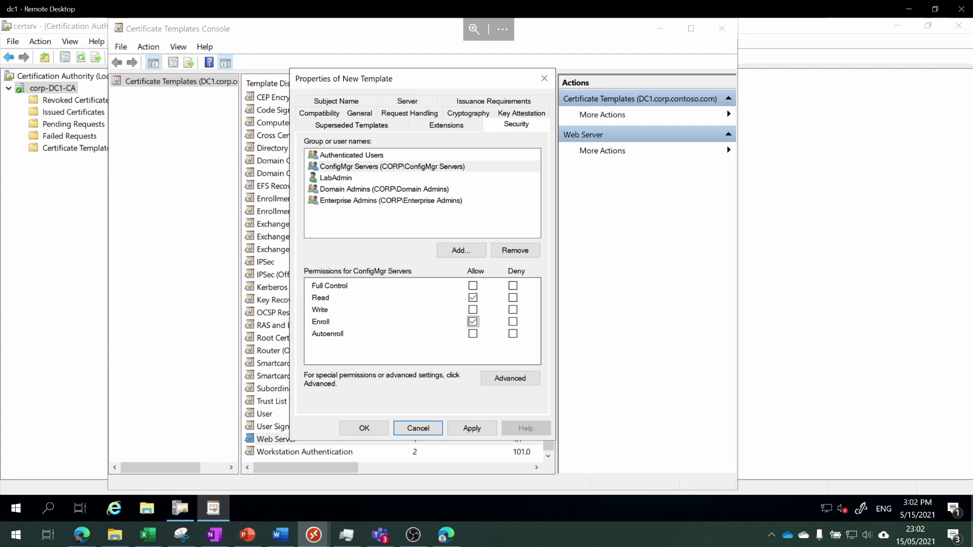
pyautogui.click(489, 433)
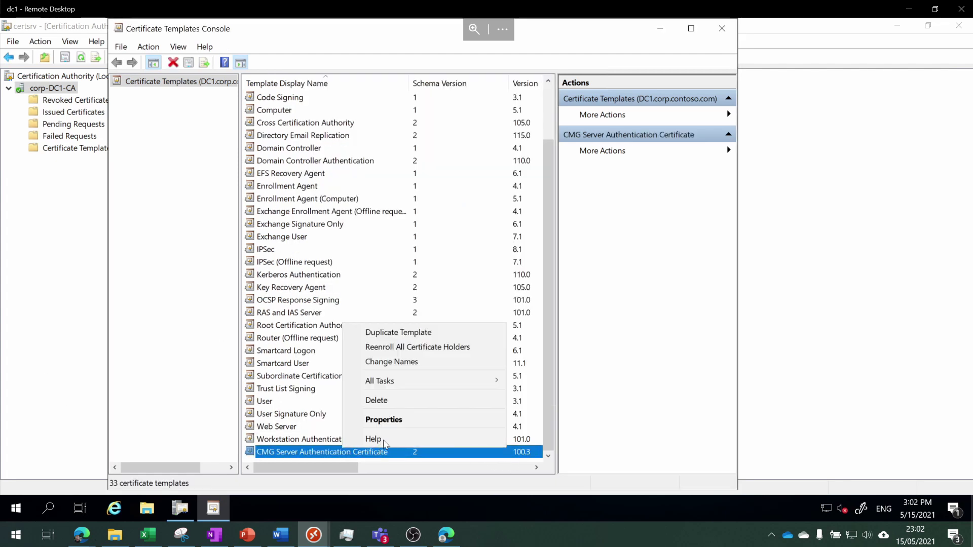
# Step: Allow the private key to be exported in the CMG Server Authentication Certificate template and close the Certificate Templates Console
pyautogui.press('Return')
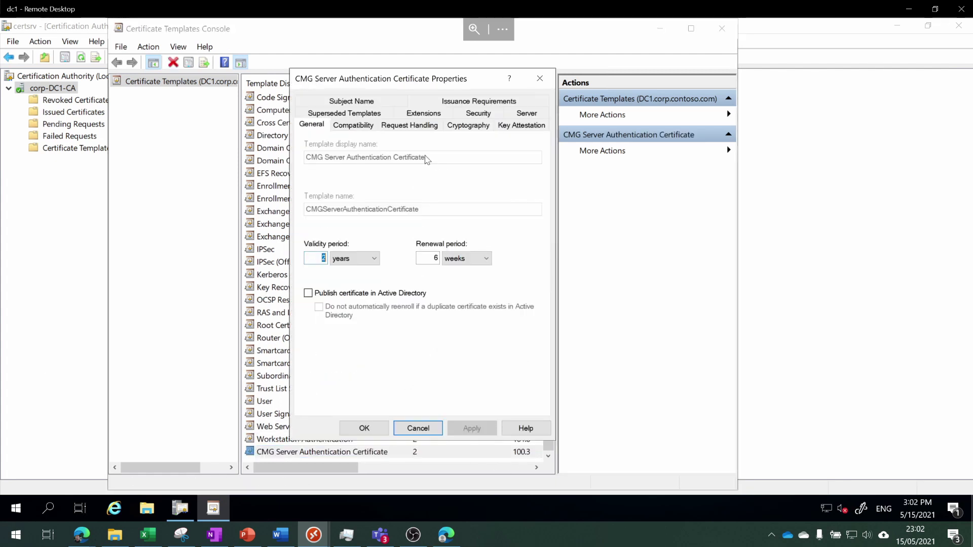
pyautogui.click(491, 125)
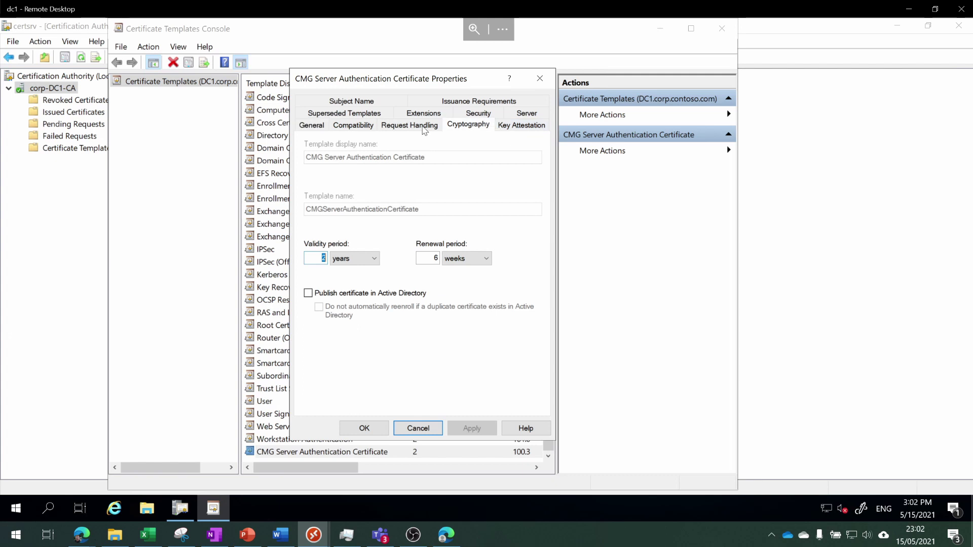
pyautogui.click(425, 126)
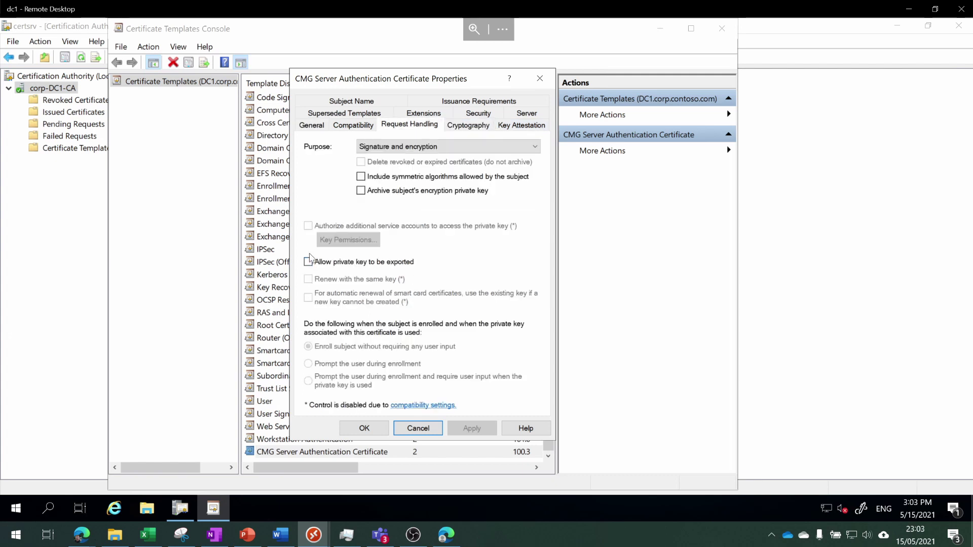
pyautogui.click(308, 262)
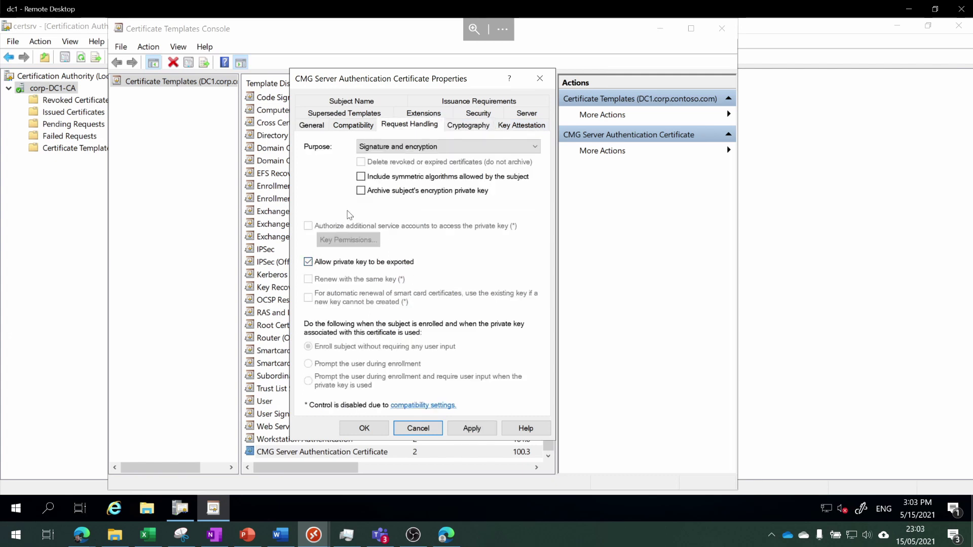
pyautogui.click(364, 428)
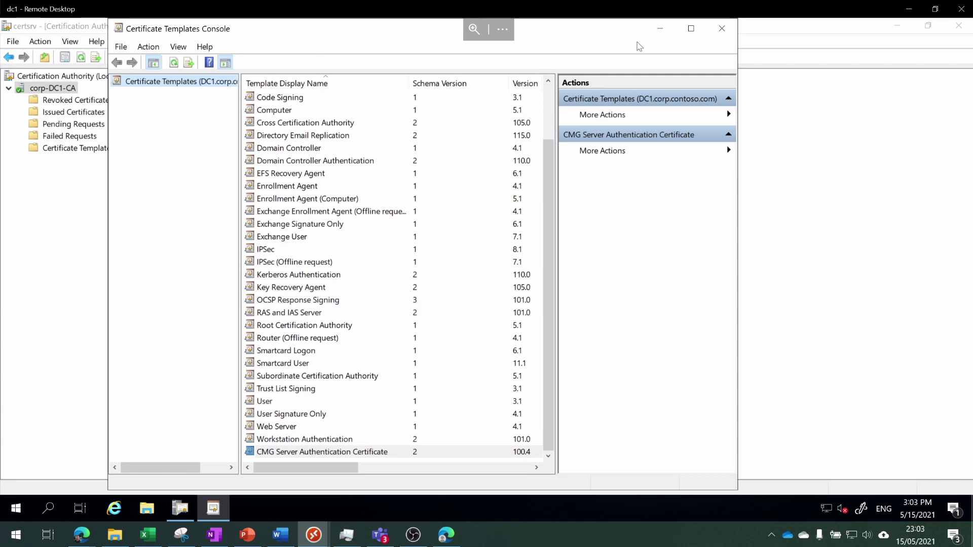
pyautogui.click(722, 29)
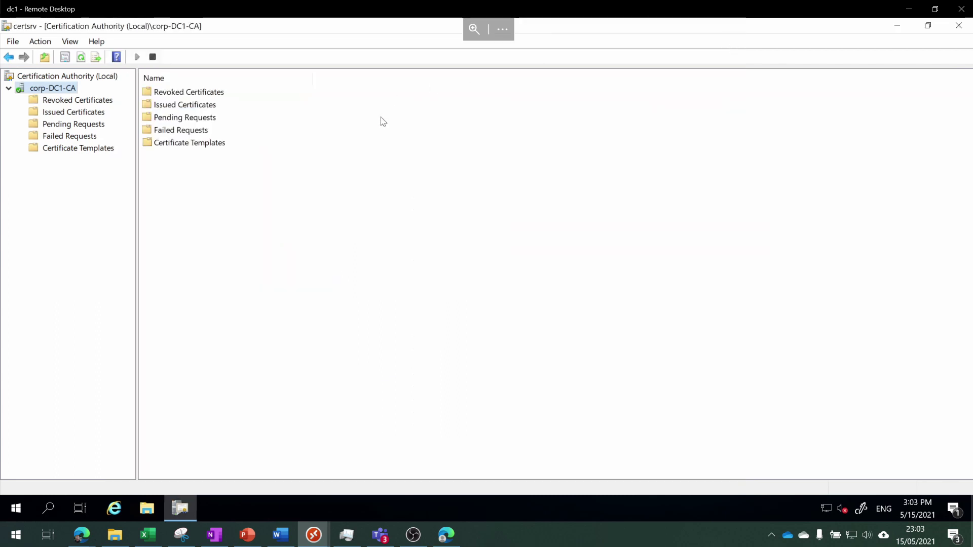
# Step: Issue the CMG Server Authentication Certificate template on the corp-DC1-CA certification authority
pyautogui.rightClick(102, 147)
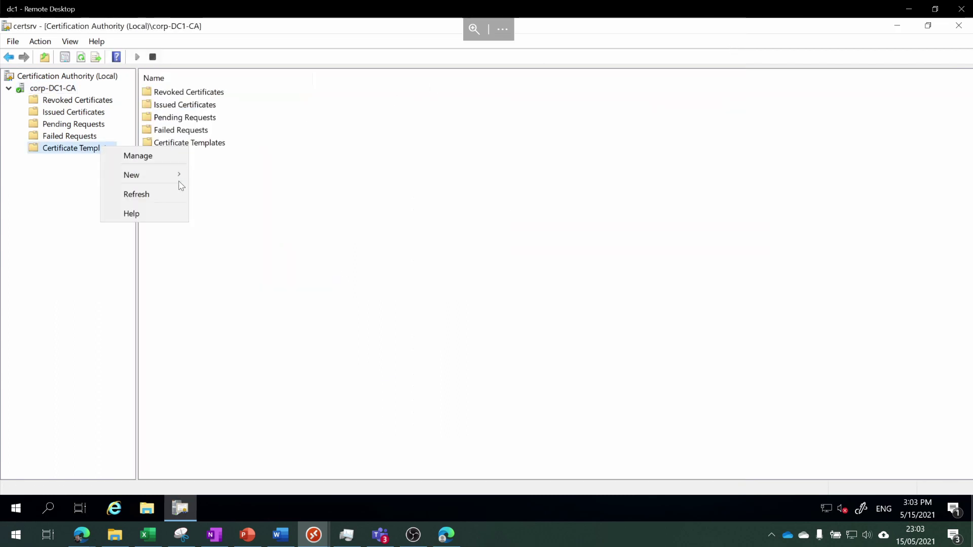
pyautogui.moveTo(179, 181)
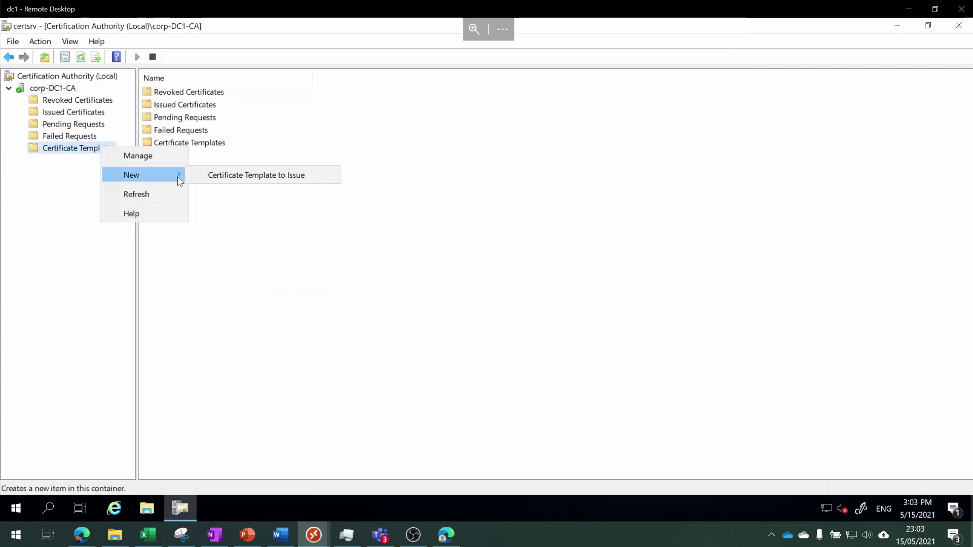
pyautogui.click(273, 175)
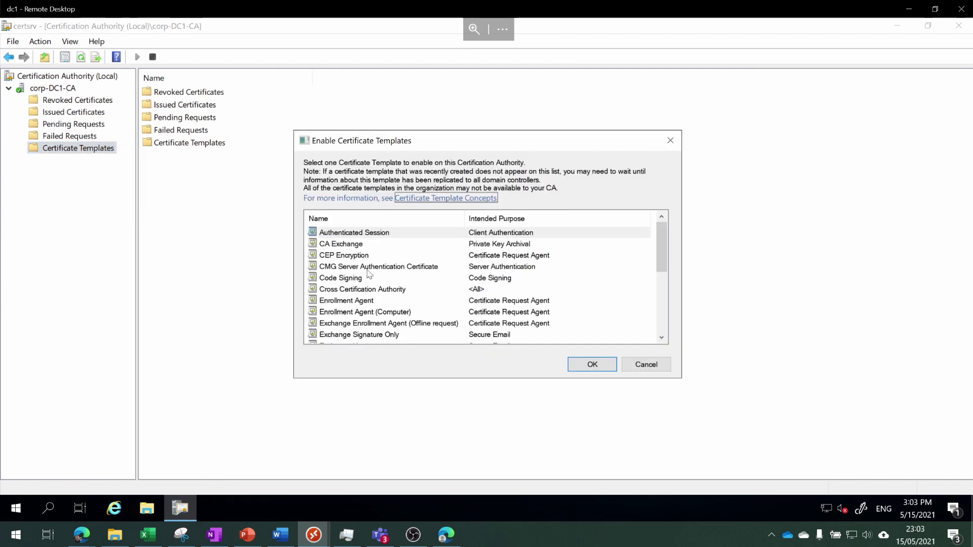
pyautogui.click(325, 267)
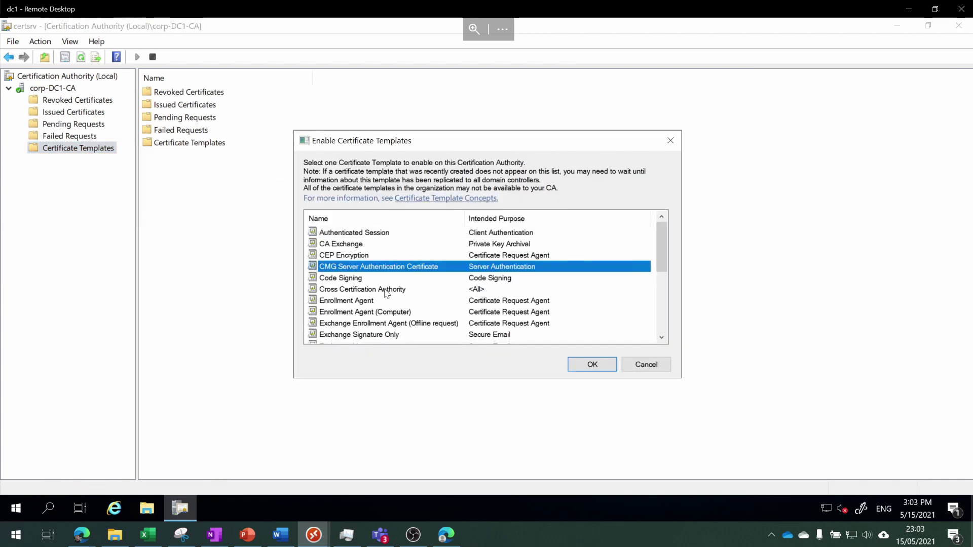
pyautogui.click(589, 365)
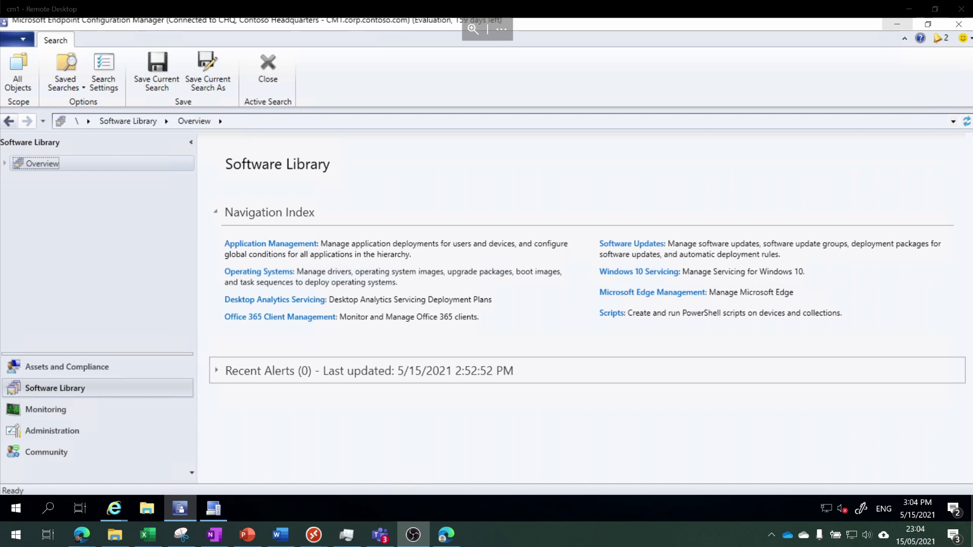
# Step: Open the local computer certificates console on the cm1 server
pyautogui.click(15, 511)
pyautogui.click(16, 510)
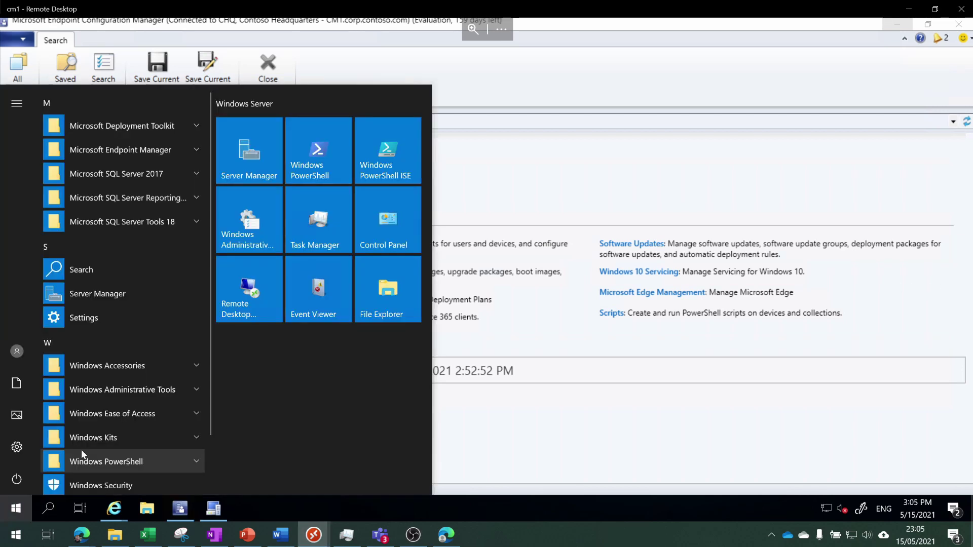
pyautogui.write('cert')
pyautogui.press('Return')
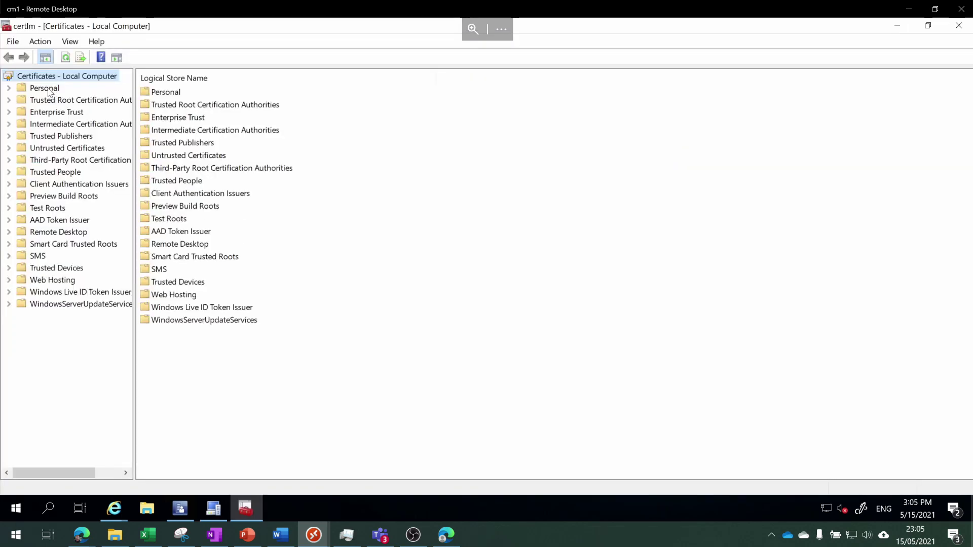
# Step: Start a new certificate request in the Personal store using the Active Directory Enrollment Policy
pyautogui.rightClick(49, 90)
pyautogui.moveTo(107, 118)
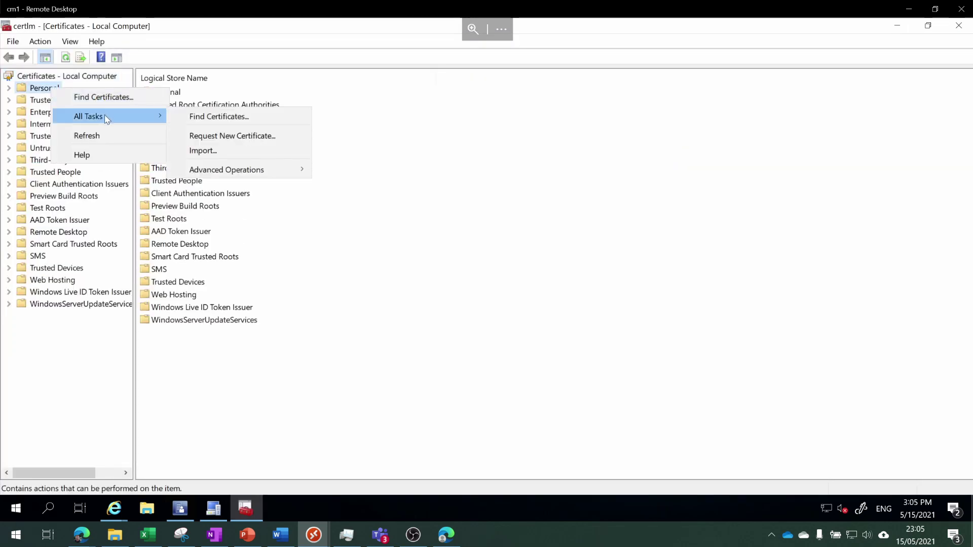
pyautogui.click(250, 137)
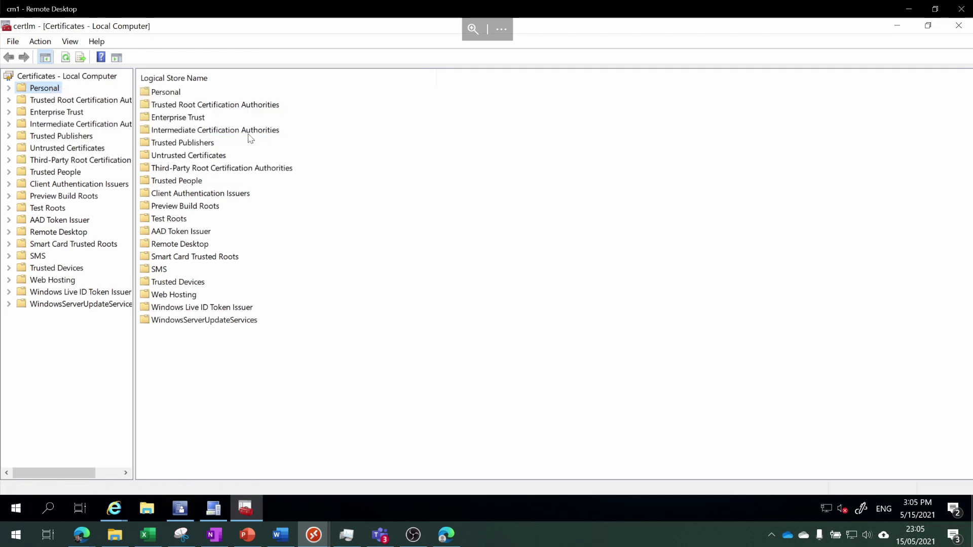
pyautogui.click(608, 395)
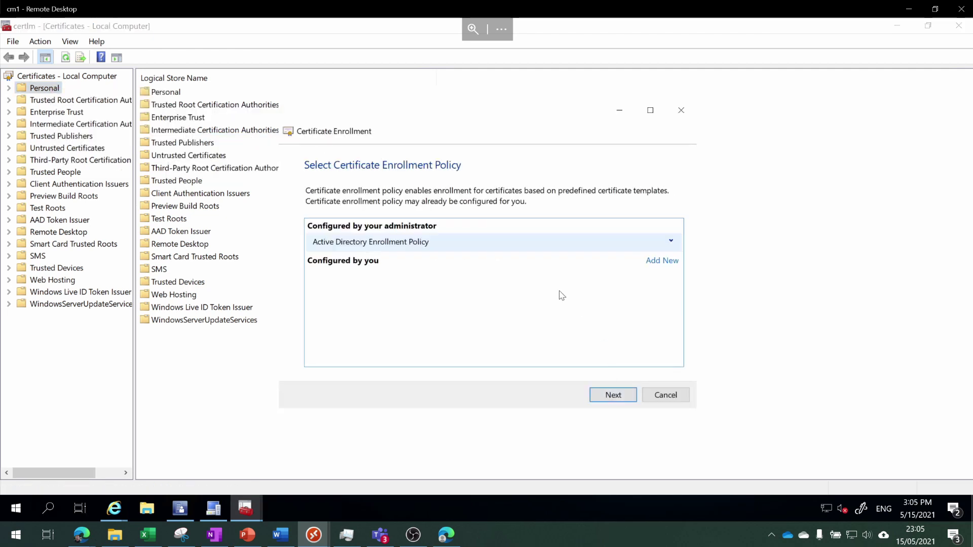
pyautogui.click(613, 395)
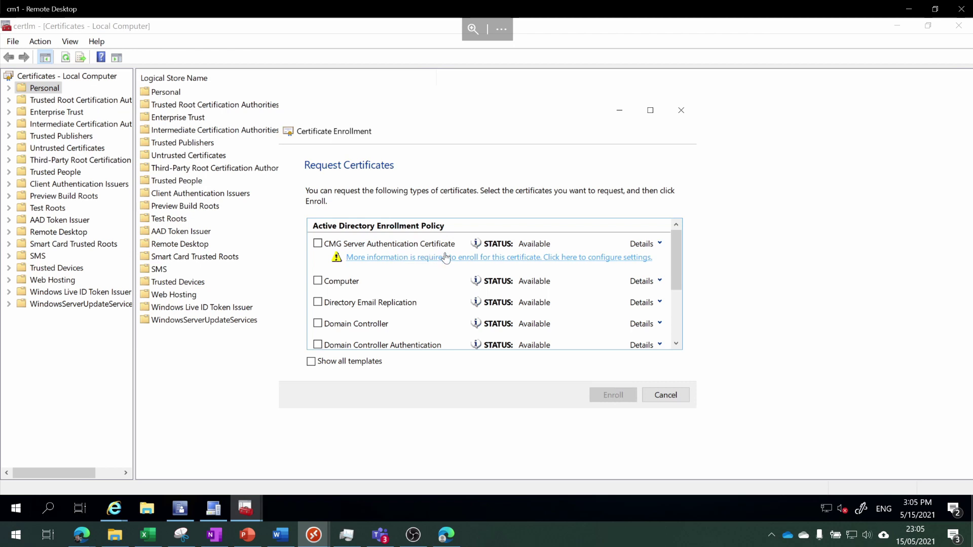
# Step: Add the common name gmcmg.cloudapp.net as the subject name of the CMG Server Authentication Certificate request
pyautogui.click(605, 260)
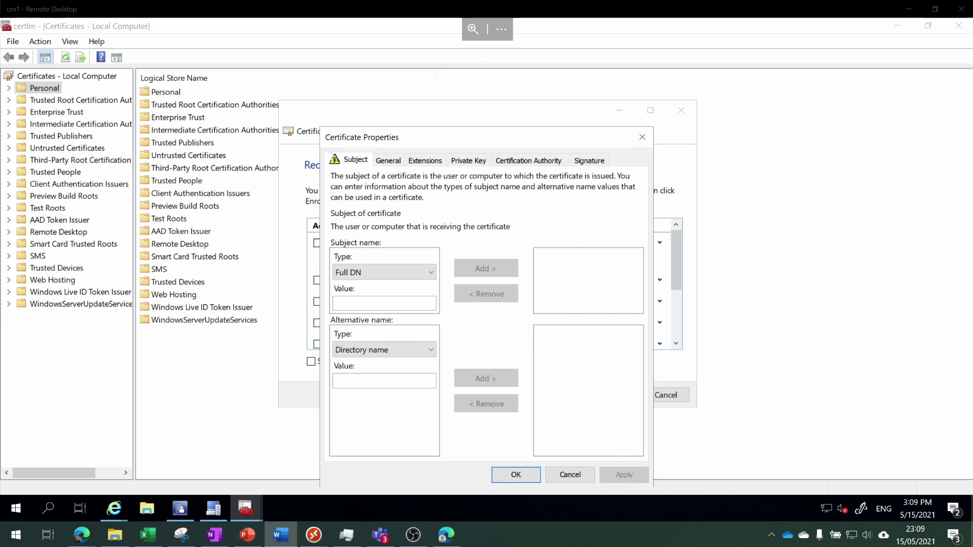
pyautogui.click(386, 273)
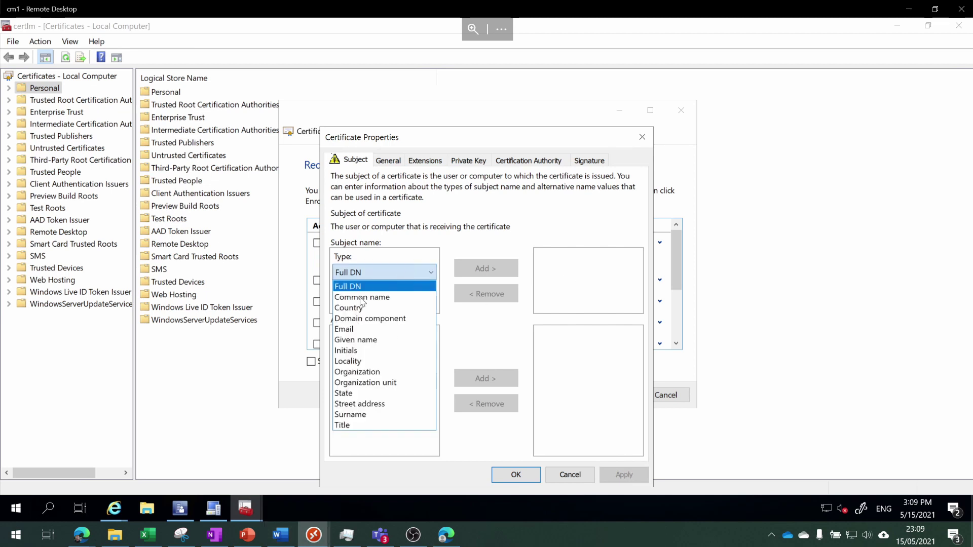
pyautogui.click(379, 299)
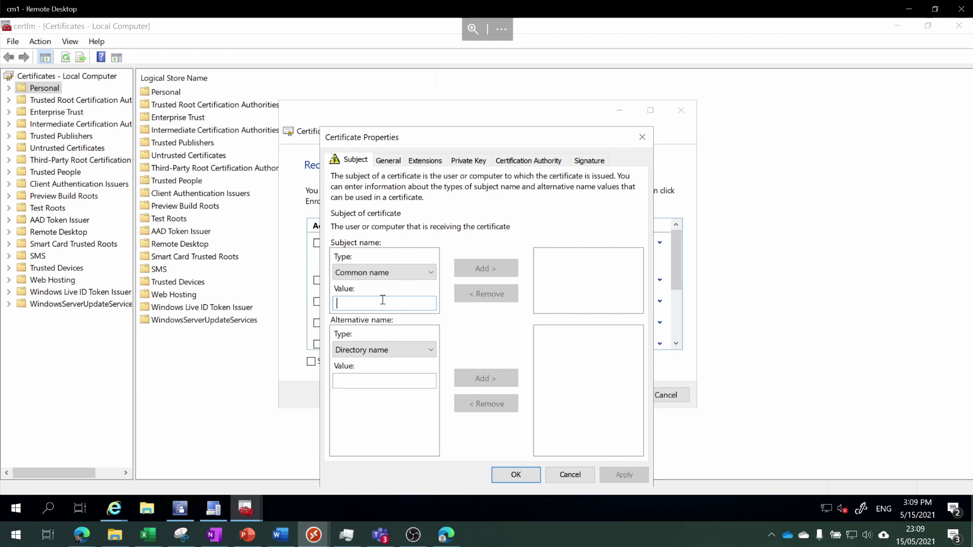
pyautogui.write('gmcmg.cloudapp.net')
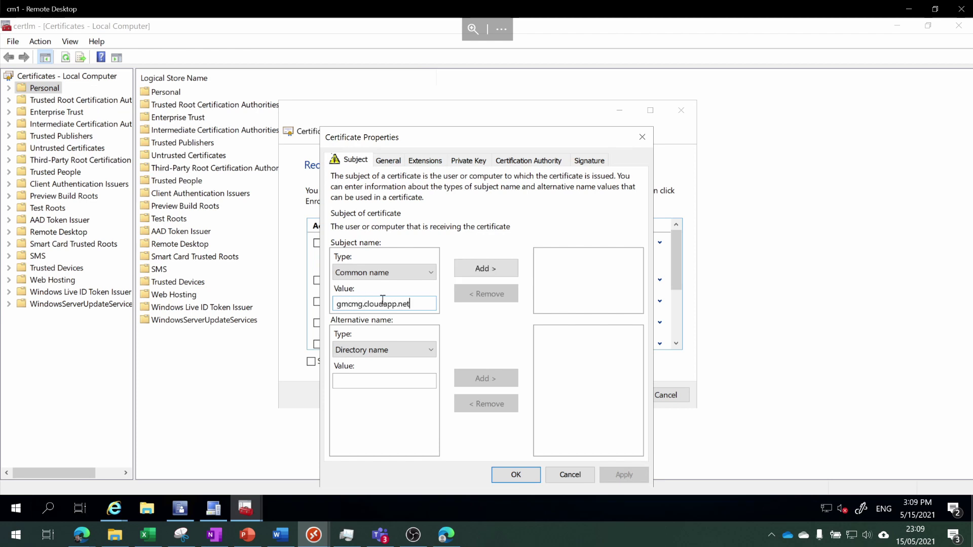
pyautogui.click(485, 268)
pyautogui.click(516, 475)
# Step: Enroll the CMG Server Authentication Certificate and finish the enrollment wizard
pyautogui.click(318, 244)
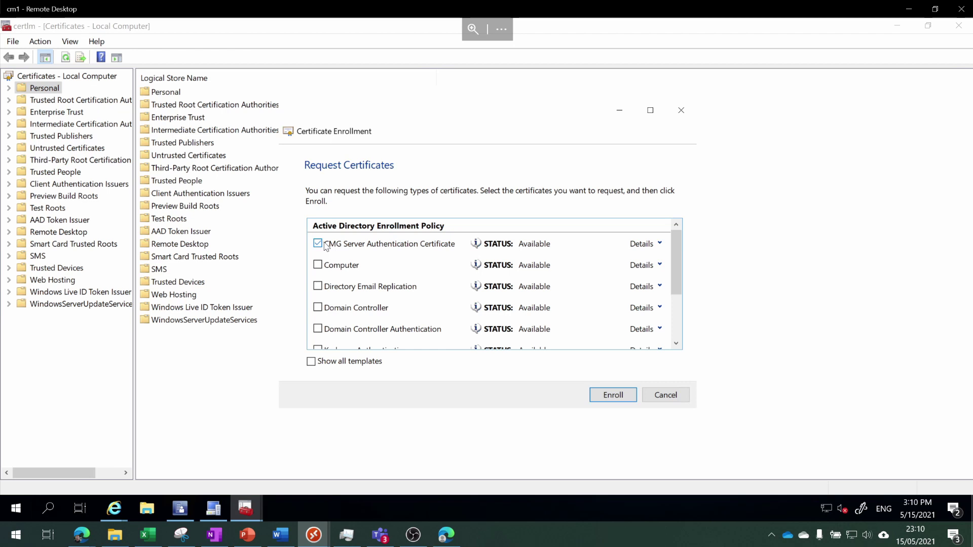
pyautogui.click(614, 397)
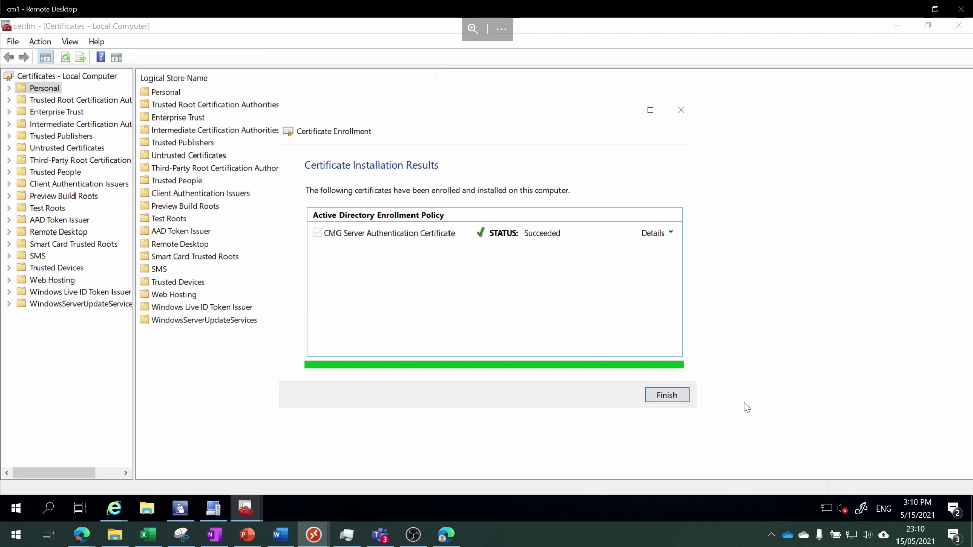
pyautogui.click(677, 397)
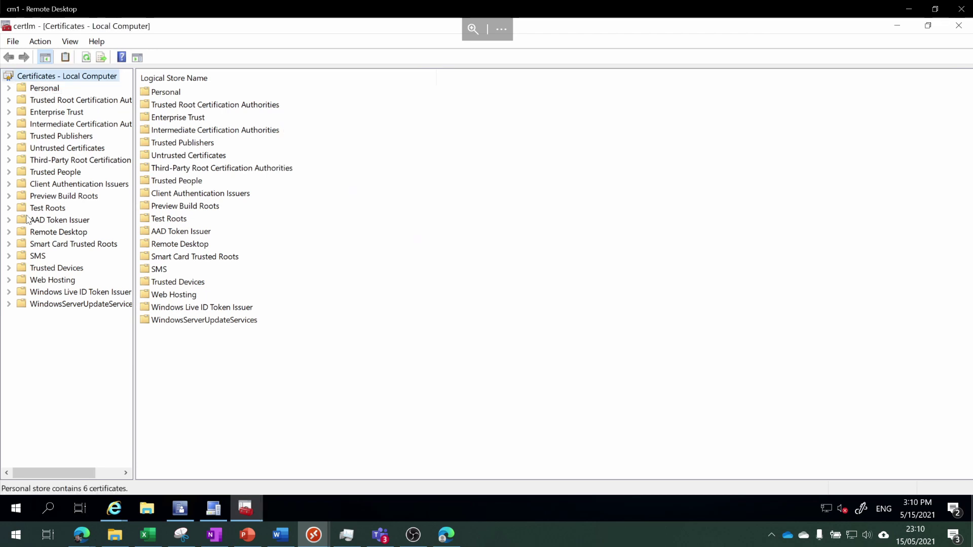
# Step: Start exporting the gmcmg.cloudapp.net certificate from the Personal store with its private key in PKCS #12 (.PFX) format
pyautogui.click(56, 89)
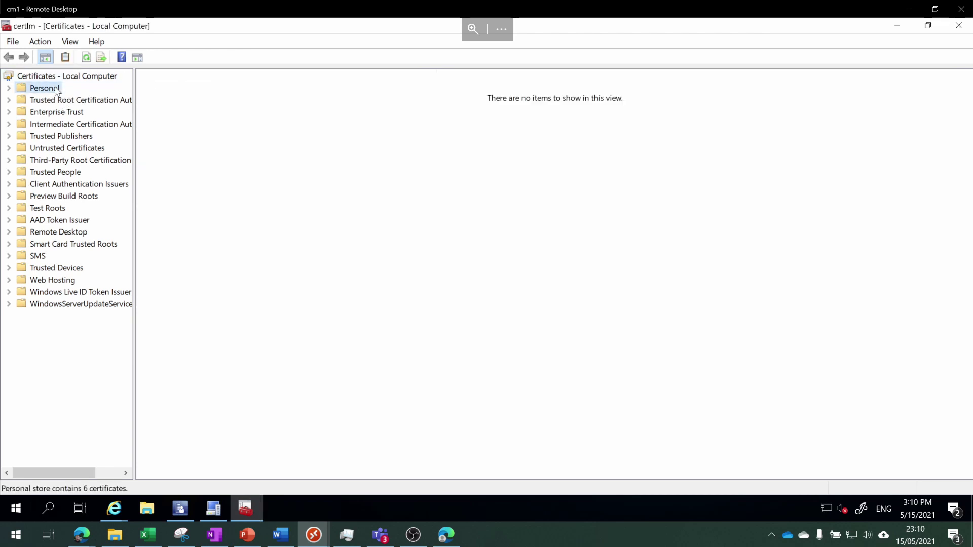
pyautogui.doubleClick(56, 88)
pyautogui.click(59, 101)
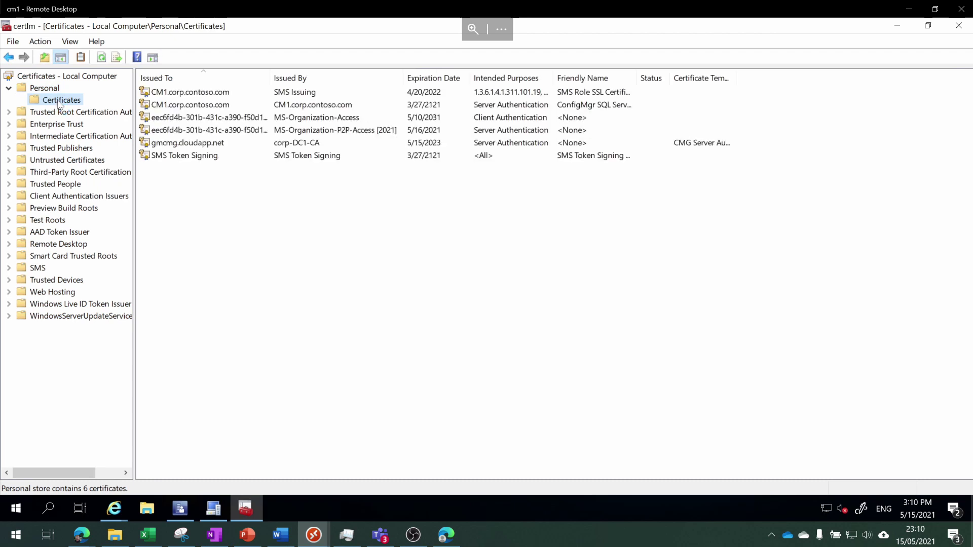
pyautogui.rightClick(191, 147)
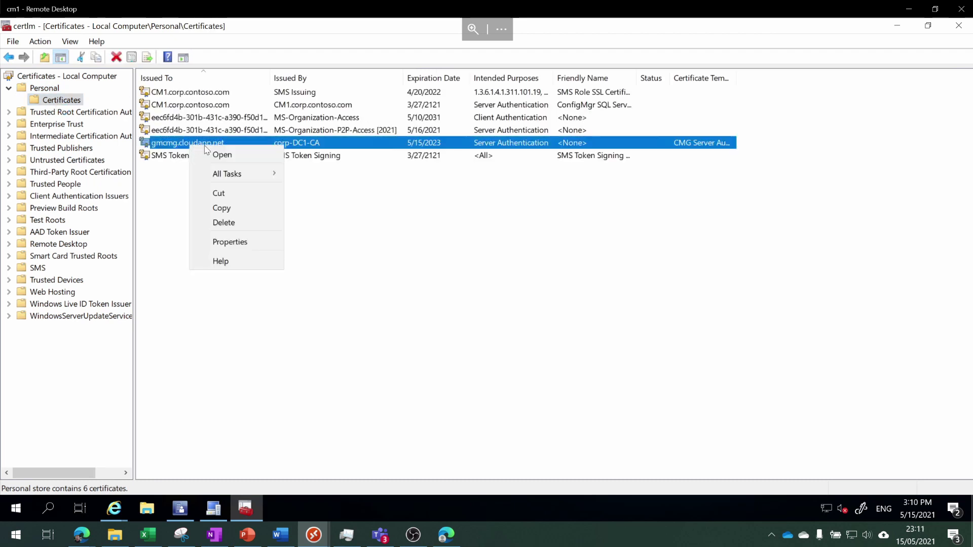
pyautogui.moveTo(231, 174)
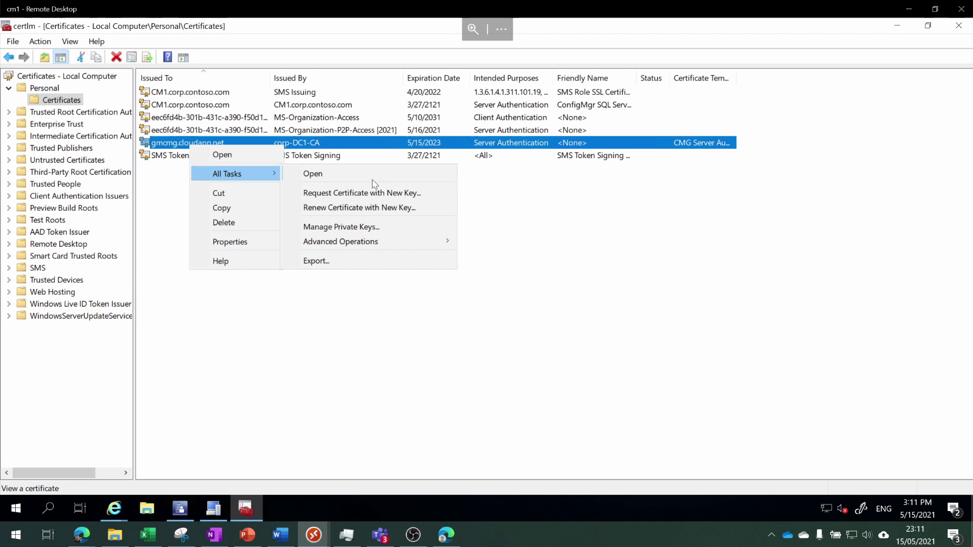
pyautogui.click(355, 262)
pyautogui.click(431, 243)
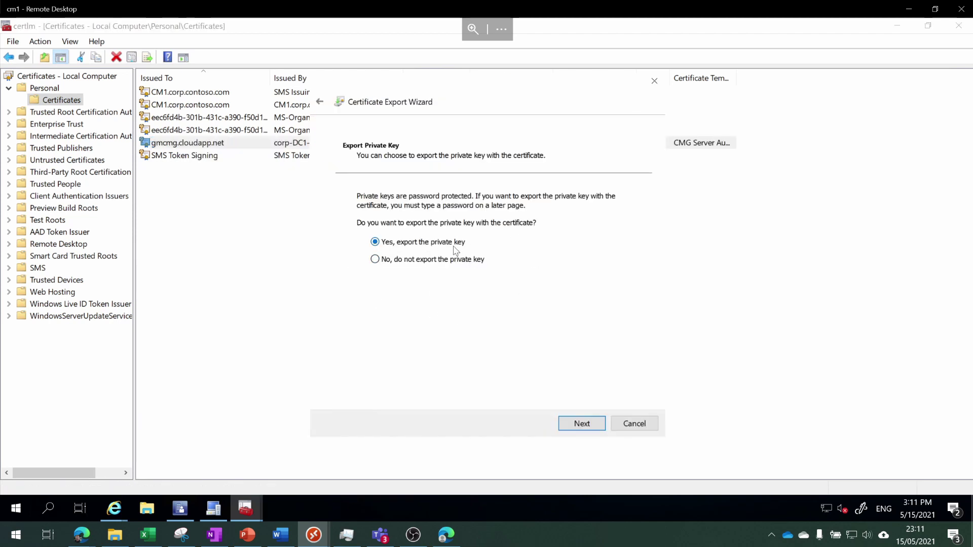
pyautogui.click(578, 424)
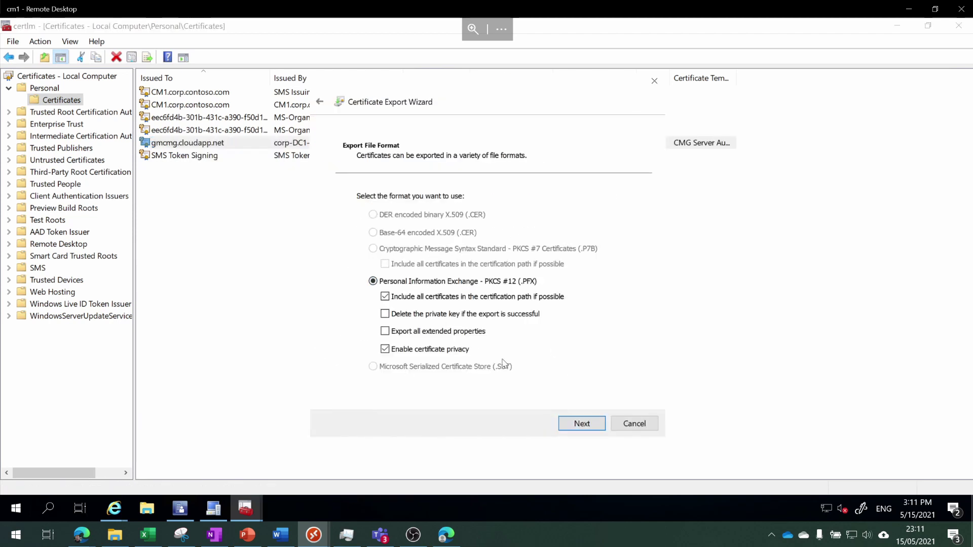
pyautogui.click(578, 423)
# Step: Protect the exported private key with a password and save the certificate as a .pfx file on the Windows (C:) drive
pyautogui.click(361, 309)
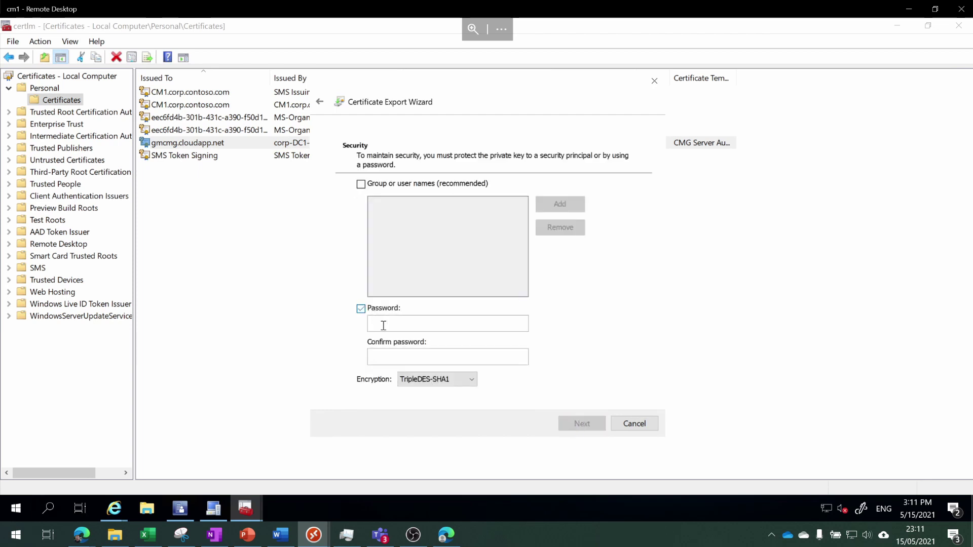
pyautogui.click(569, 429)
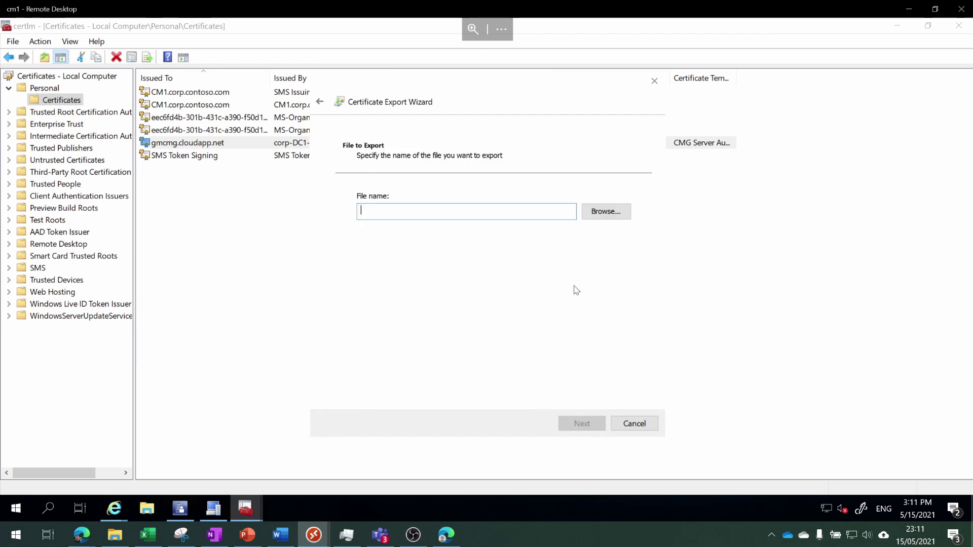
pyautogui.click(606, 213)
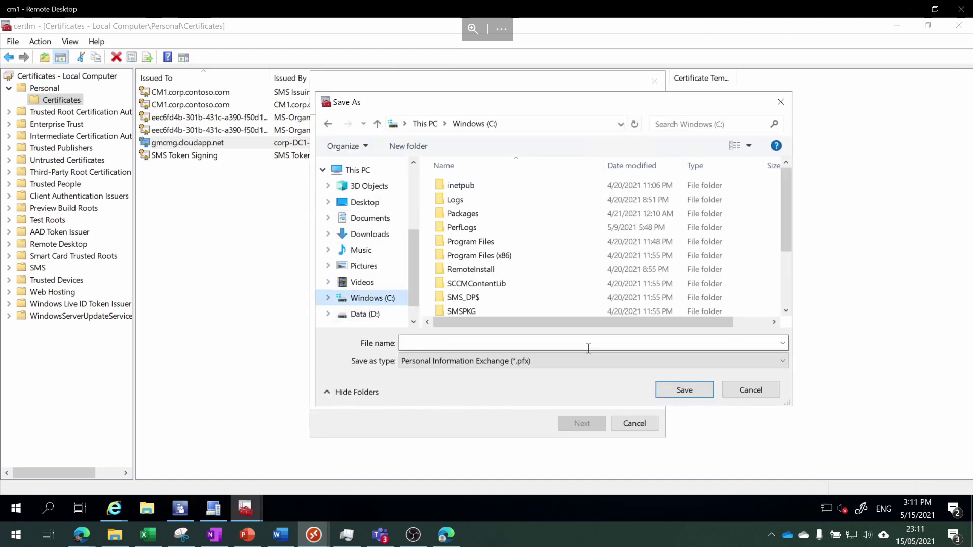
pyautogui.press('Return')
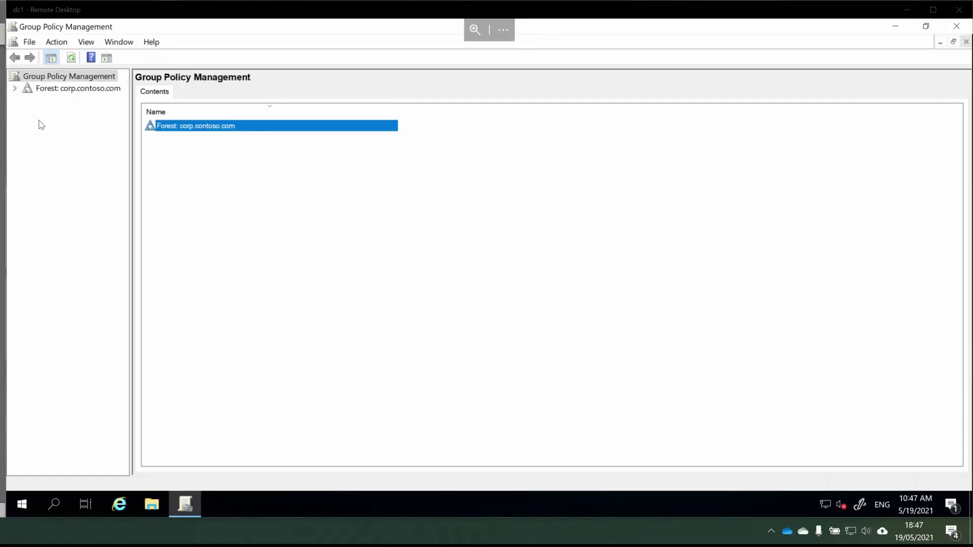
# Step: Create a GPO named Client Authentication Certificate Autoenrollment and link it to the corp.contoso.com domain
pyautogui.click(15, 88)
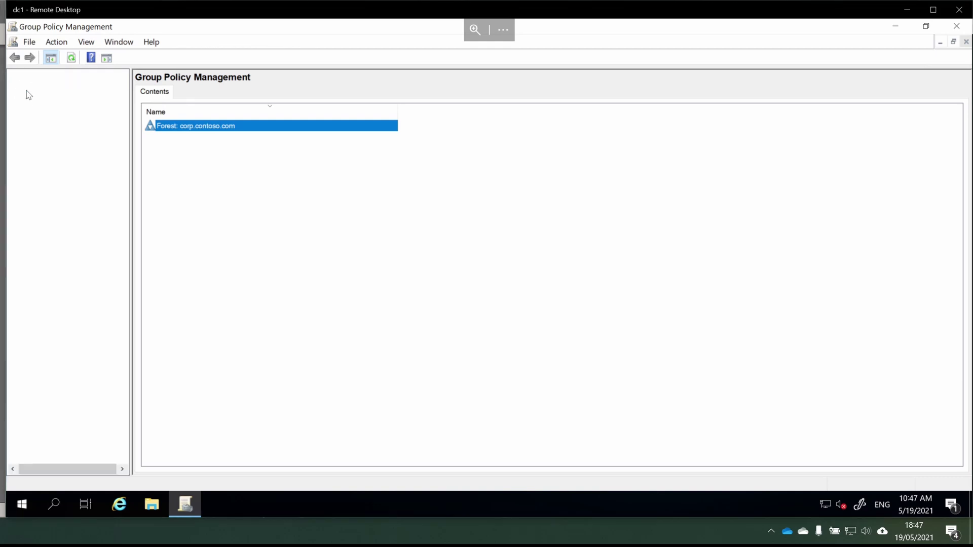
pyautogui.rightClick(69, 115)
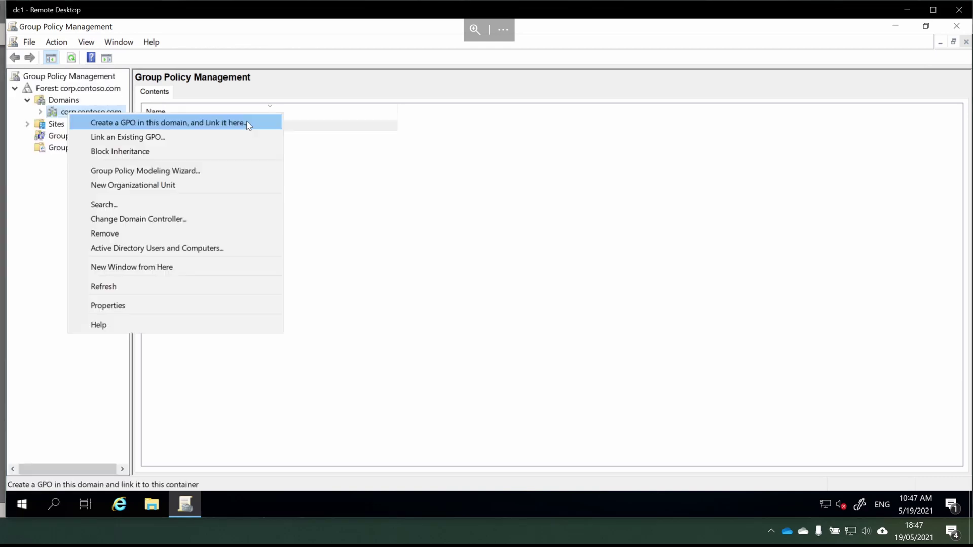
pyautogui.click(249, 125)
pyautogui.click(506, 236)
pyautogui.moveTo(506, 236); pyautogui.dragTo(315, 226)
pyautogui.write('Client Authentication Certificate Autoenrollment')
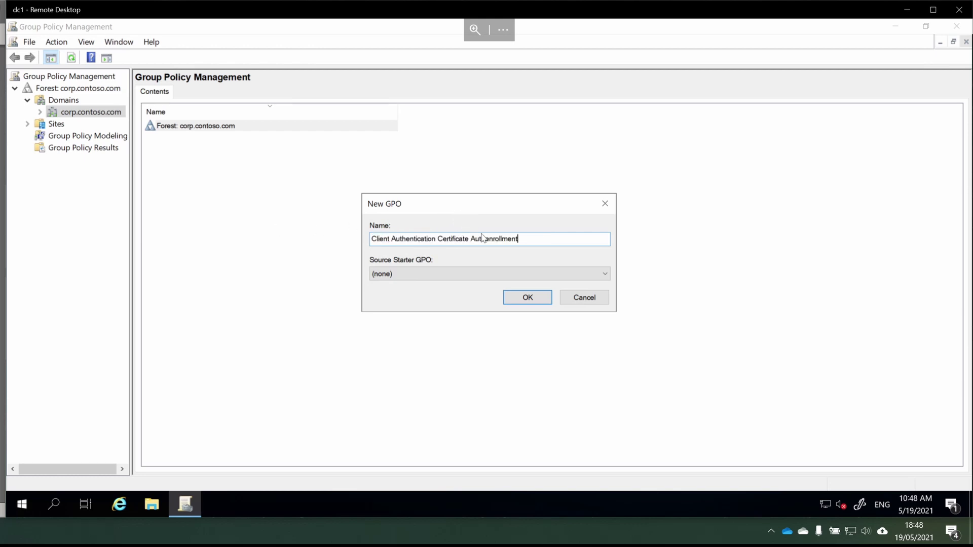
pyautogui.click(526, 300)
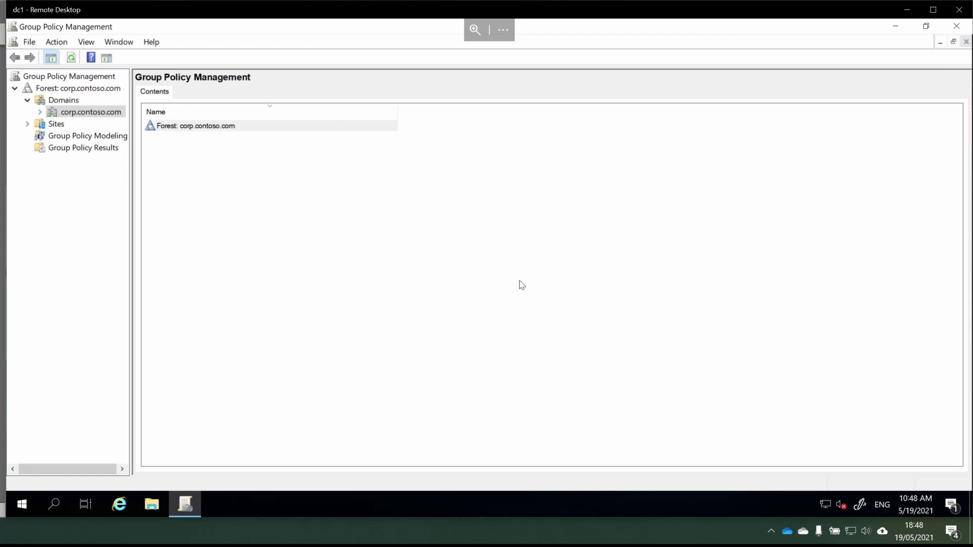
# Step: Open the Client Authentication Certificate Autoenrollment GPO under corp.contoso.com for editing
pyautogui.click(40, 112)
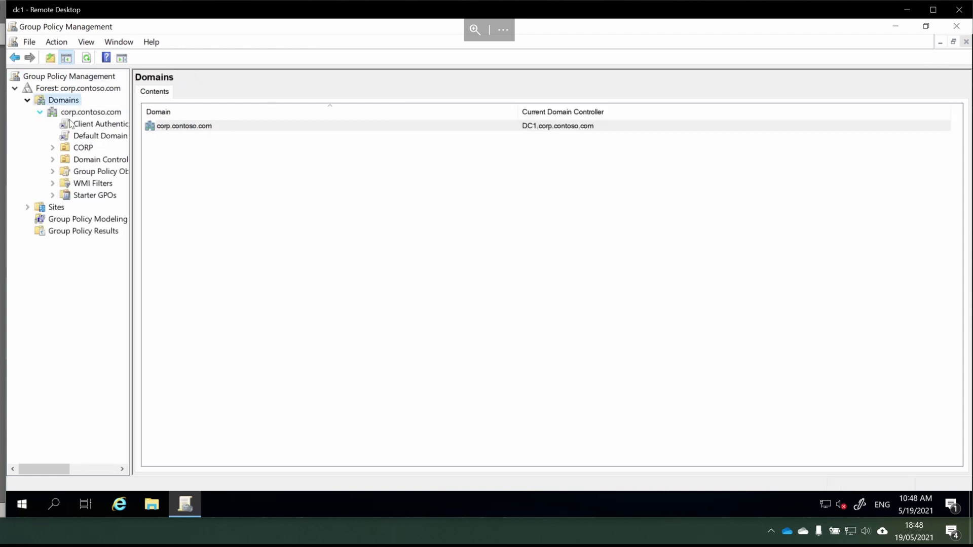
pyautogui.click(101, 124)
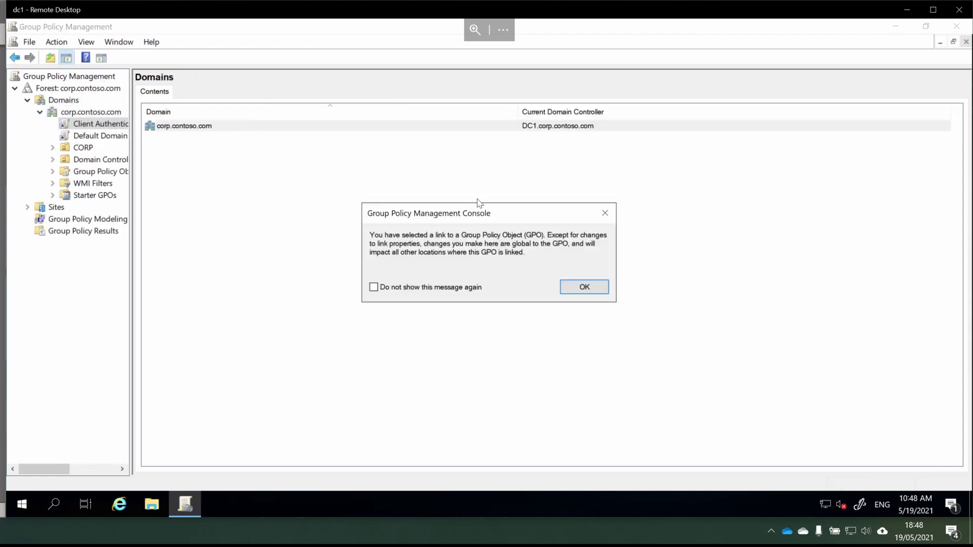
pyautogui.click(583, 288)
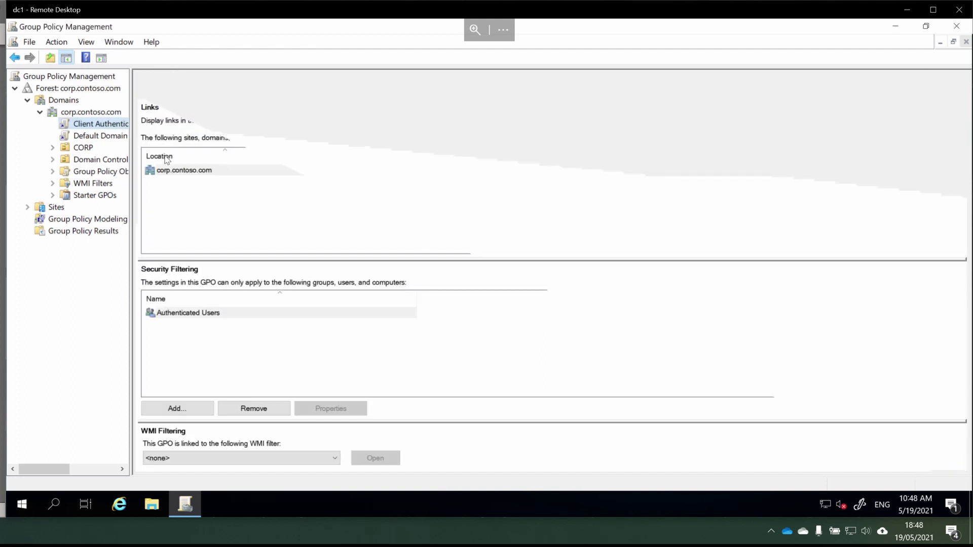
pyautogui.rightClick(91, 125)
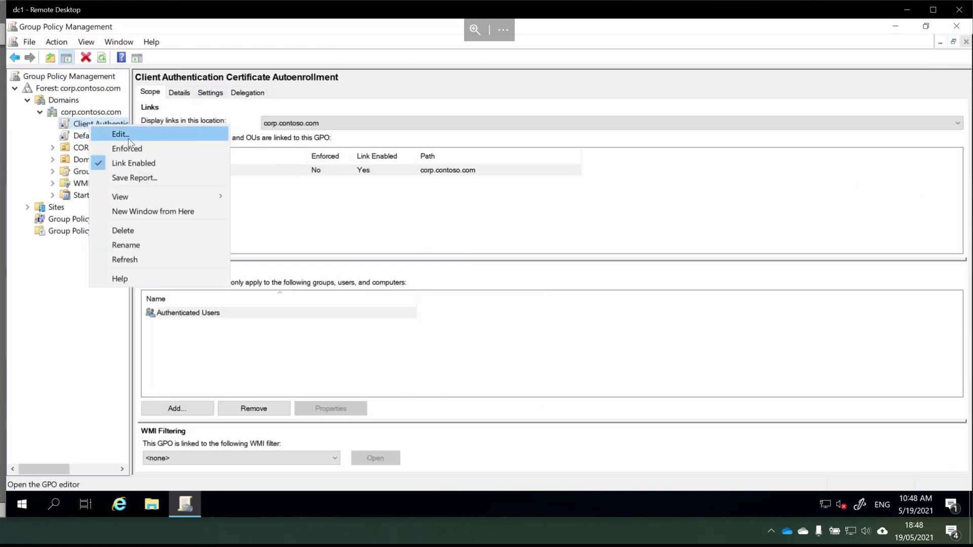
pyautogui.click(124, 133)
# Step: Open the properties of Certificate Services Client - Auto-Enrollment in the computer security settings' public key policies
pyautogui.doubleClick(120, 157)
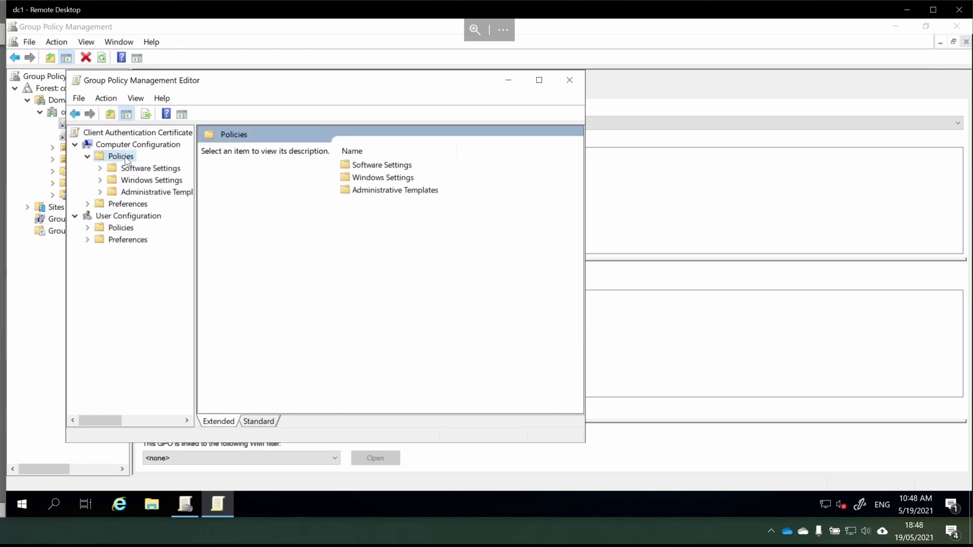
pyautogui.click(147, 181)
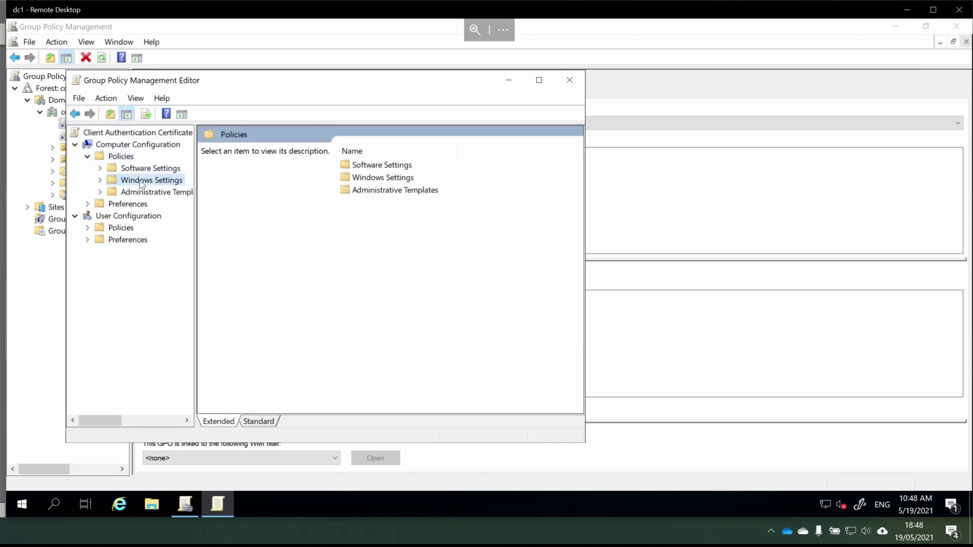
pyautogui.click(160, 229)
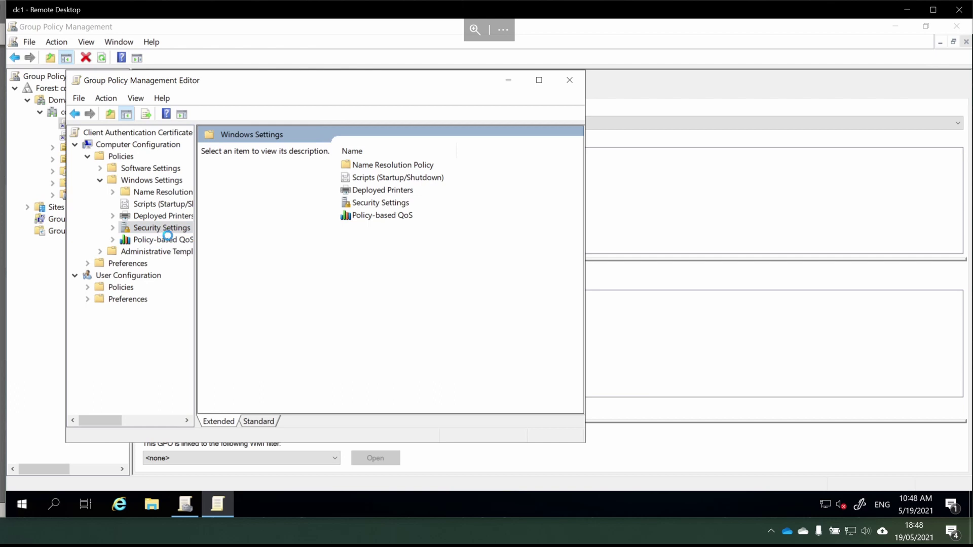
pyautogui.doubleClick(246, 284)
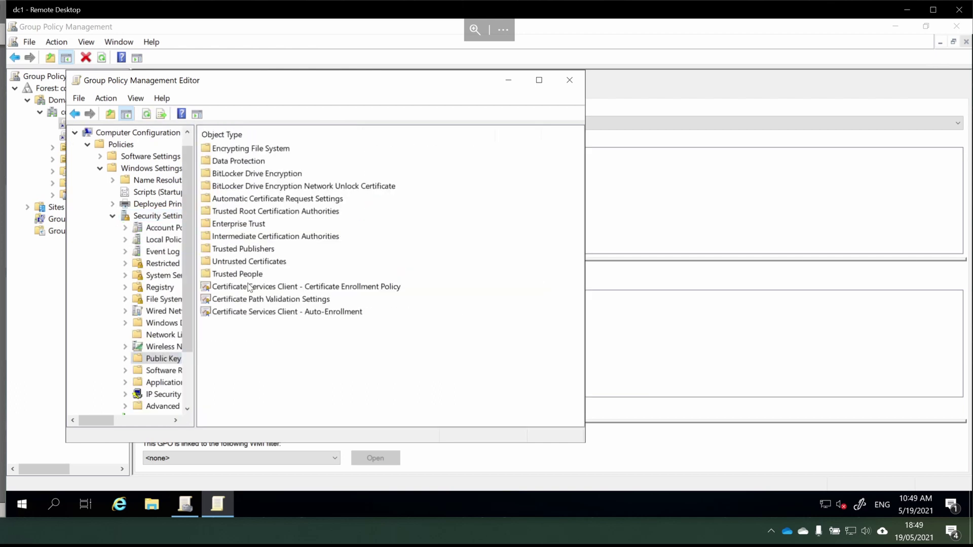
pyautogui.rightClick(303, 315)
pyautogui.click(374, 323)
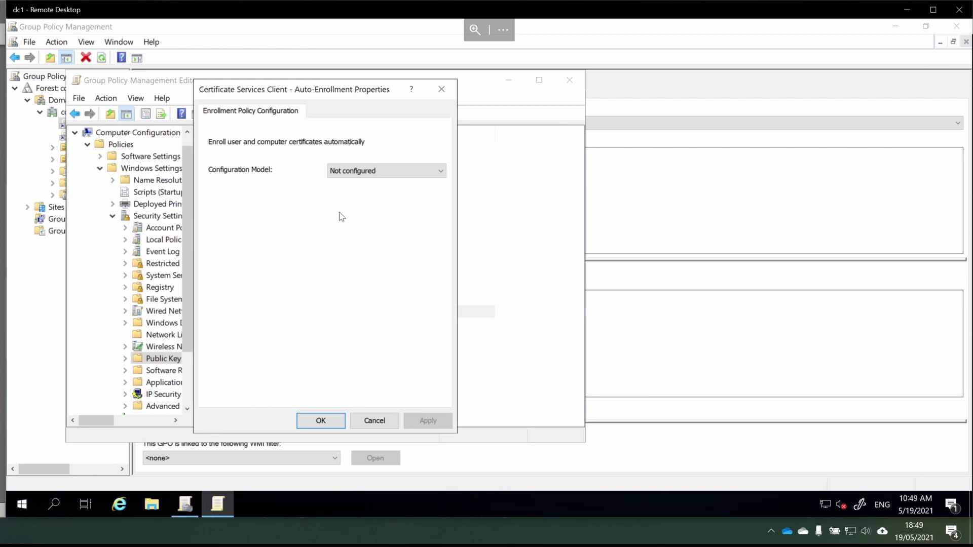
# Step: Enable certificate auto-enrollment with renewal of expired certificates and updating of certificates that use certificate templates
pyautogui.click(359, 175)
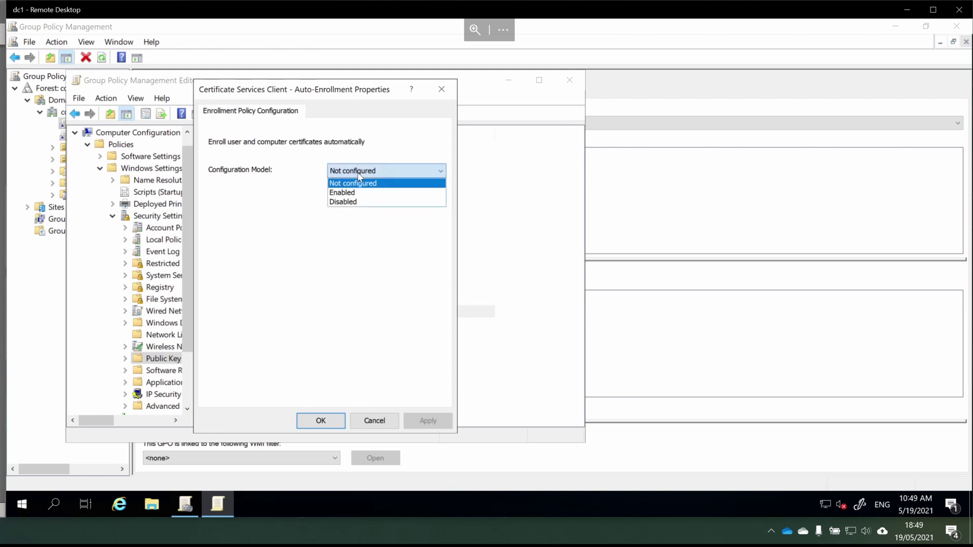
pyautogui.click(371, 196)
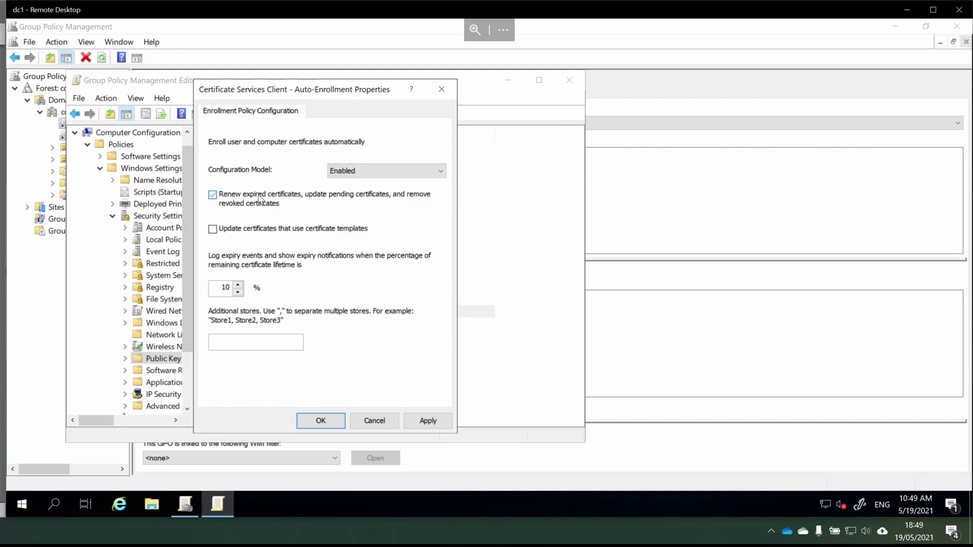
pyautogui.click(296, 232)
pyautogui.click(321, 421)
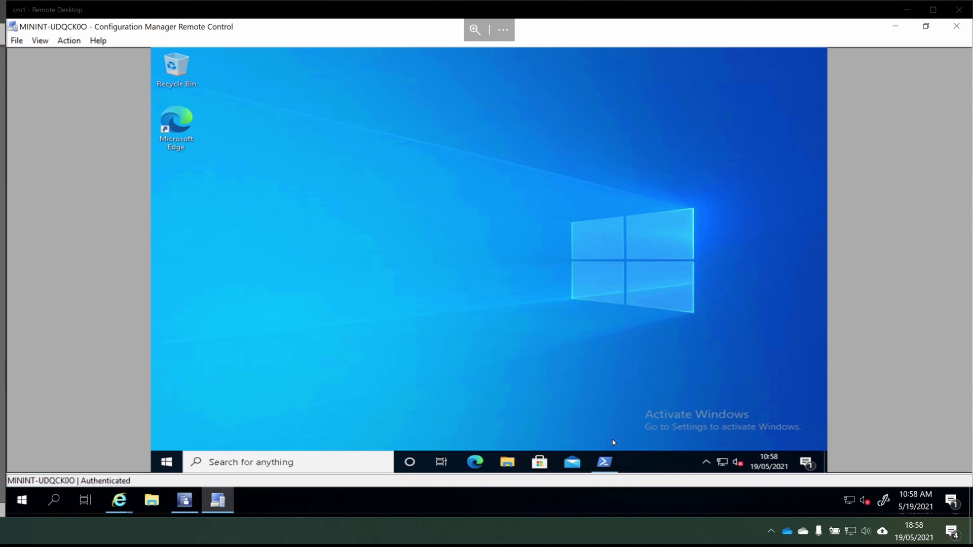
# Step: Open the local computer certificates console from PowerShell on the remote-controlled client MININT-UDQCK0O
pyautogui.click(606, 469)
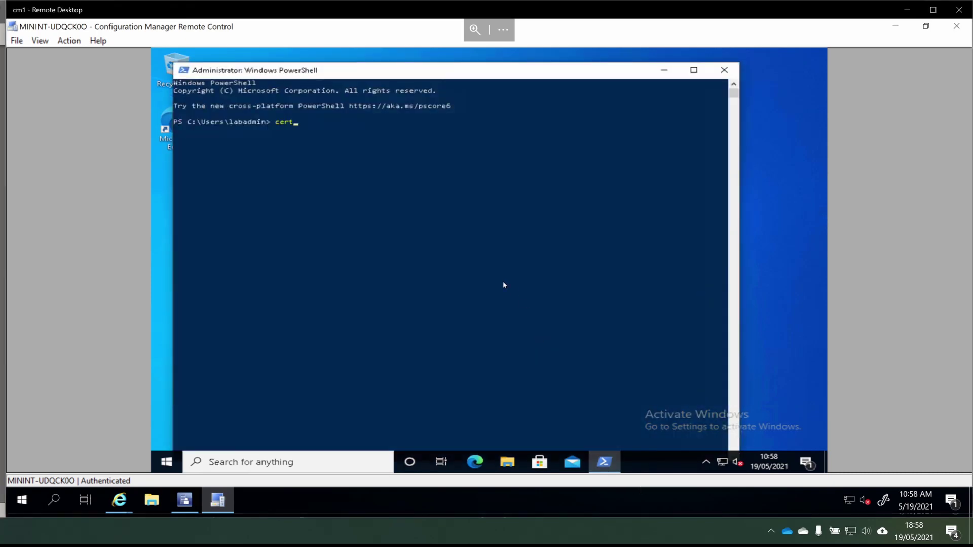
pyautogui.press('Return')
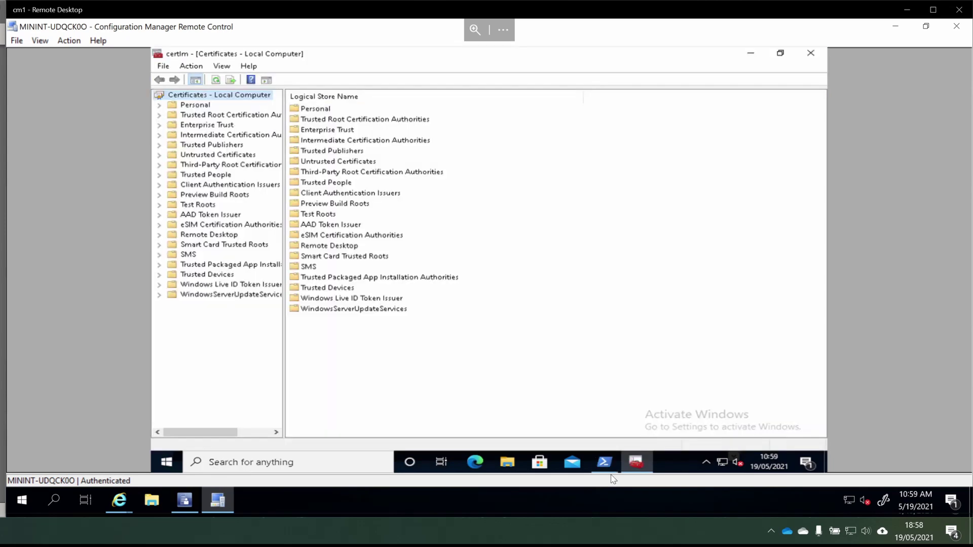
# Step: Force a group policy update on the client from PowerShell with gpupdate /force
pyautogui.click(605, 463)
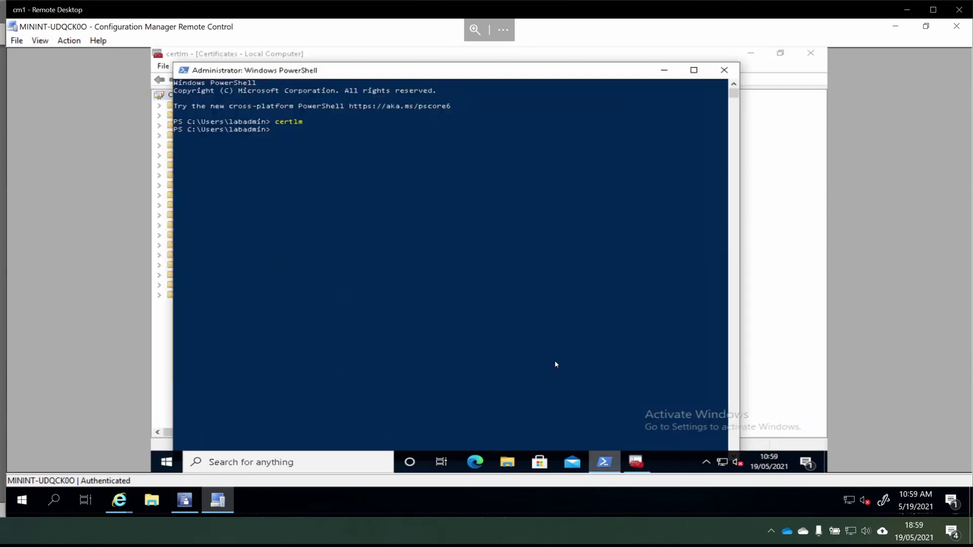
pyautogui.write('gpupdate /forc')
pyautogui.press('BackSpace')
pyautogui.press('BackSpace')
pyautogui.press('BackSpace')
pyautogui.write('rce')
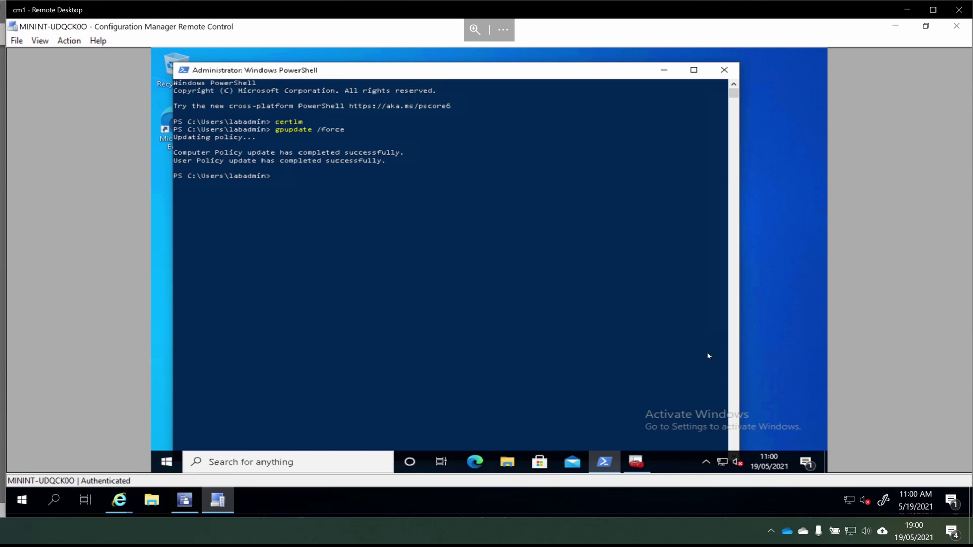
# Step: Open the client computer's certificate issued by corp-DC1-CA in the local computer's Personal store
pyautogui.click(637, 461)
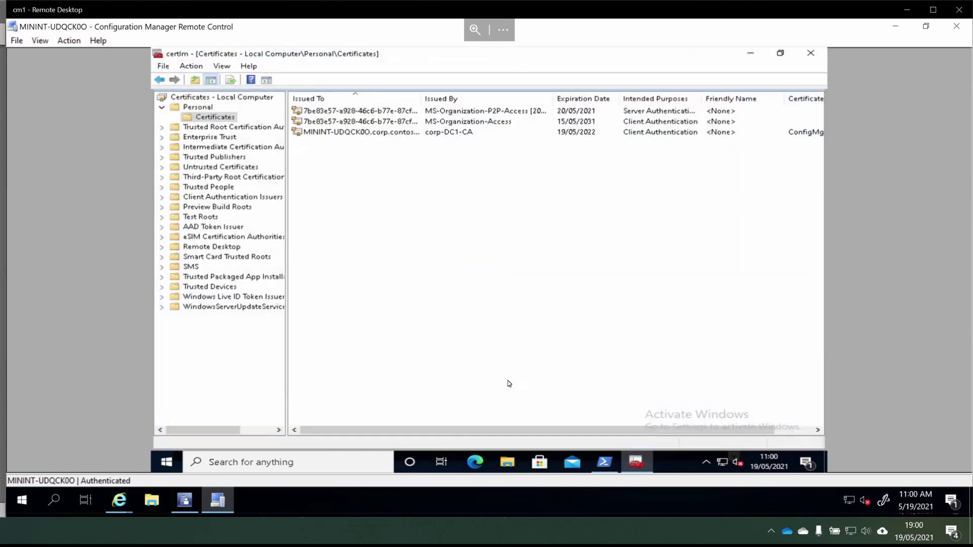
pyautogui.click(548, 132)
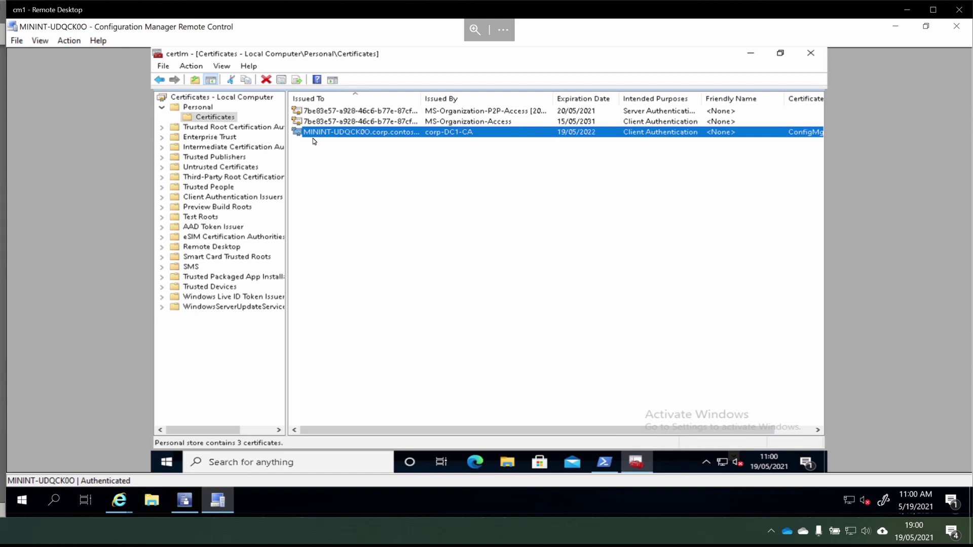
pyautogui.doubleClick(343, 133)
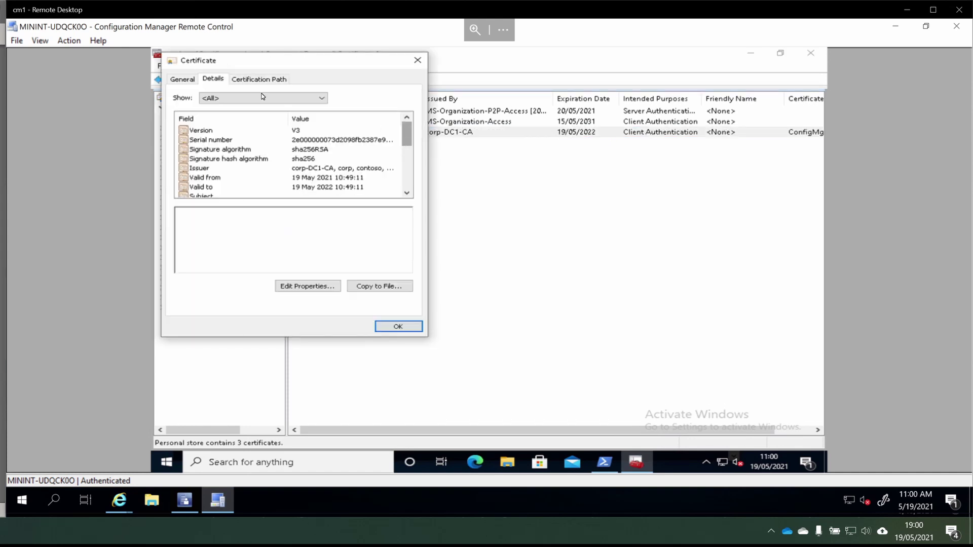
# Step: Examine the certificate's detail fields, including its validity start and its certificate template information
pyautogui.scroll(-2, 409, 173)
pyautogui.scroll(-3, 409, 172)
pyautogui.scroll(3, 385, 162)
pyautogui.click(339, 149)
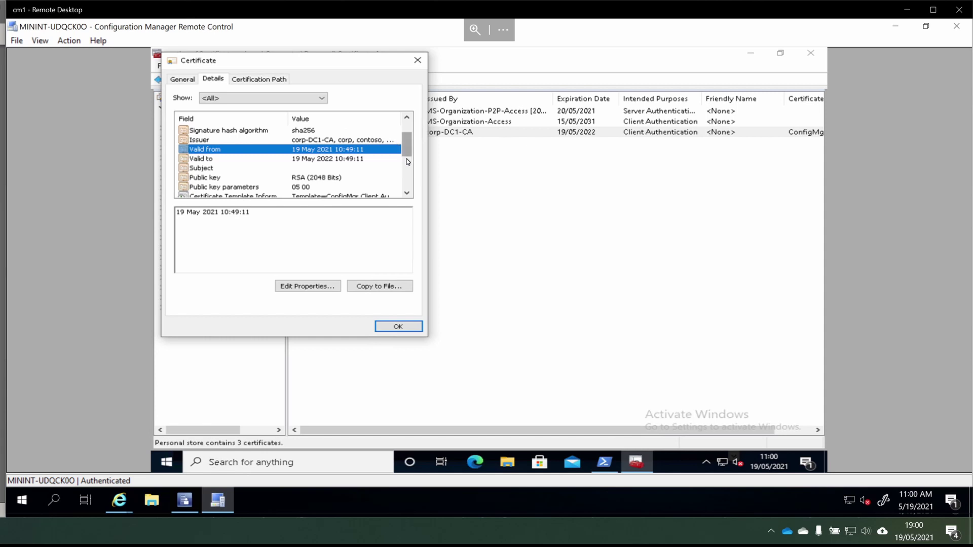
pyautogui.scroll(-3, 400, 162)
pyautogui.scroll(1, 385, 160)
pyautogui.click(366, 151)
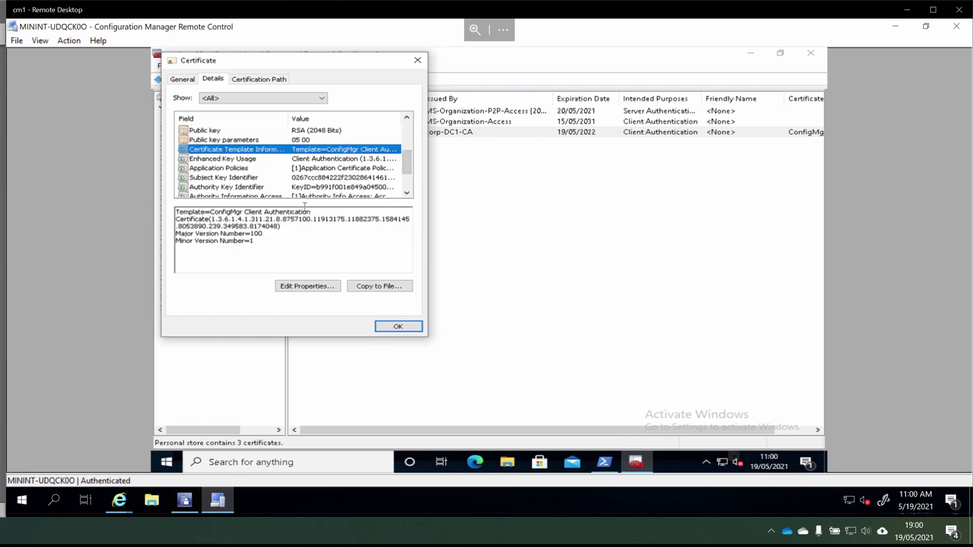
pyautogui.moveTo(311, 209); pyautogui.dragTo(248, 212)
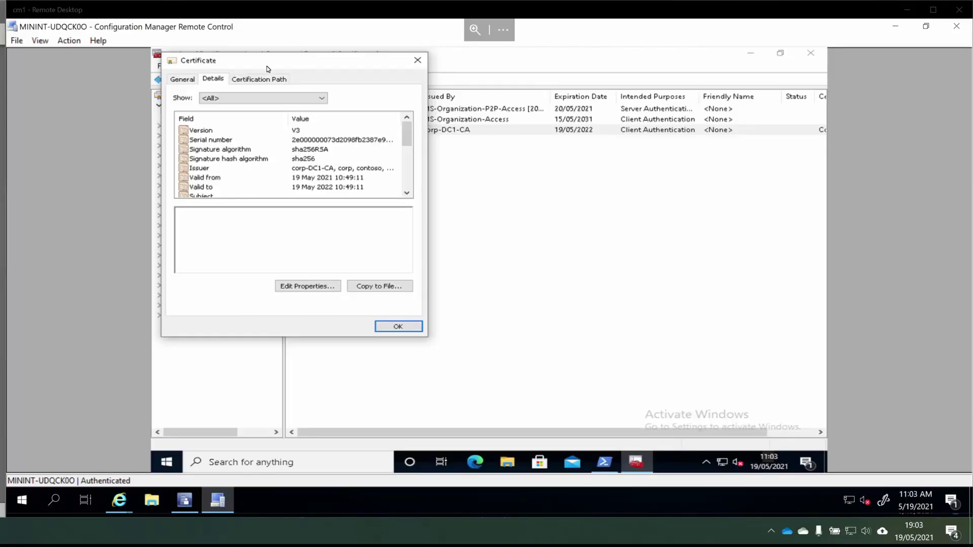
# Step: Open the details of the corp-DC1-CA root certificate from the client certificate's certification path
pyautogui.click(269, 81)
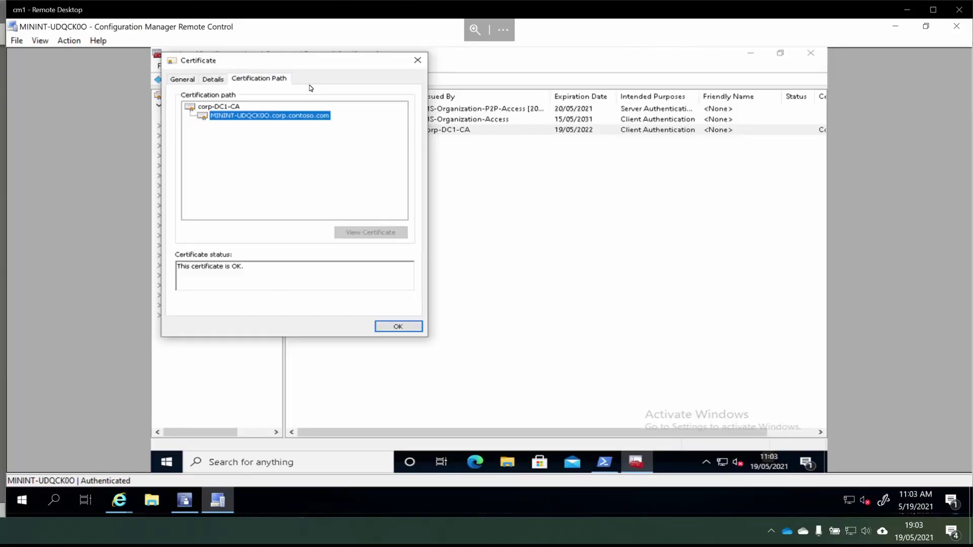
pyautogui.click(219, 107)
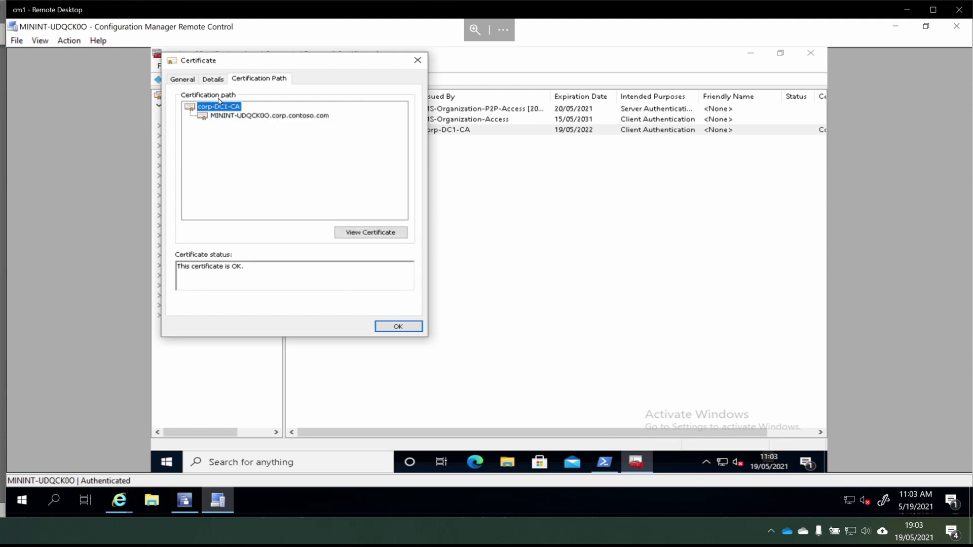
pyautogui.doubleClick(219, 106)
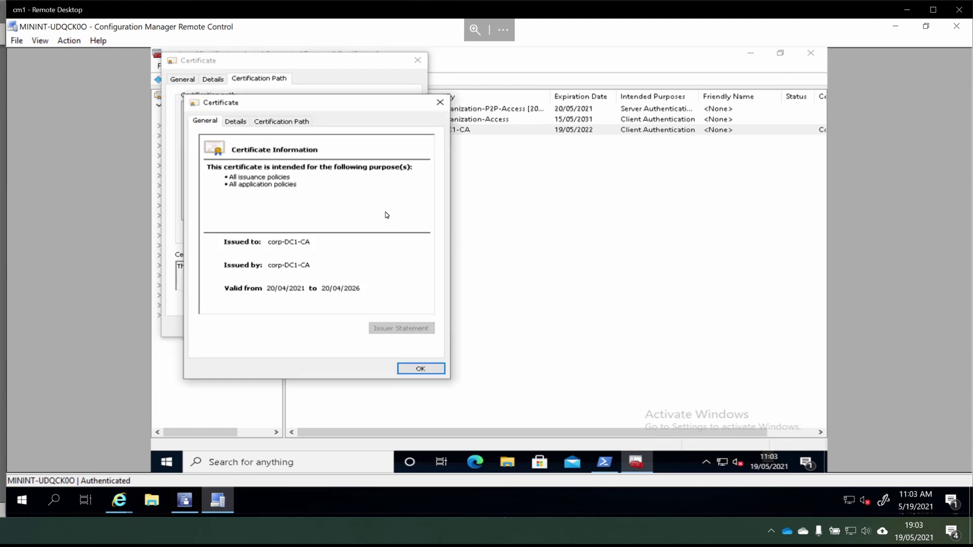
pyautogui.click(233, 124)
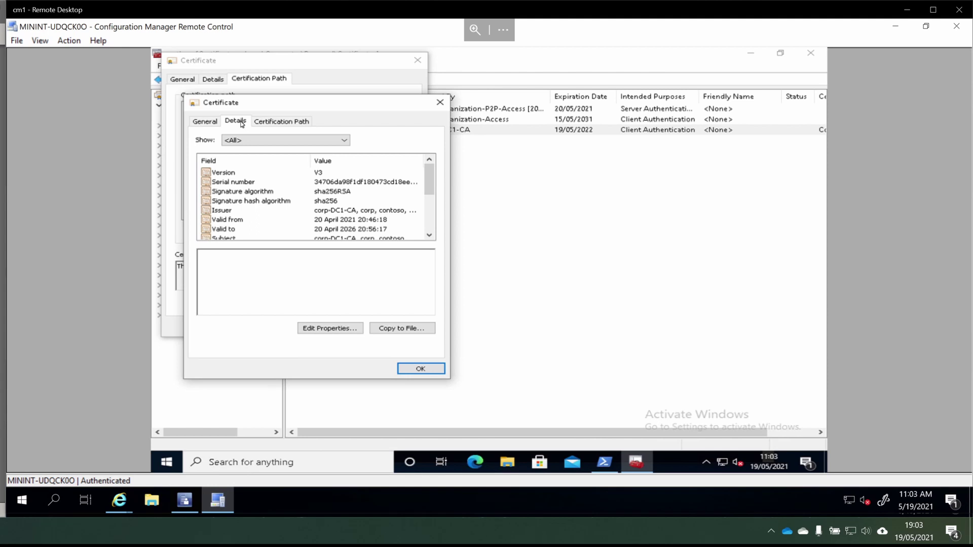
# Step: Export the root certificate in DER encoded binary X.509 format to C:\TrustedRoot.cer
pyautogui.click(407, 329)
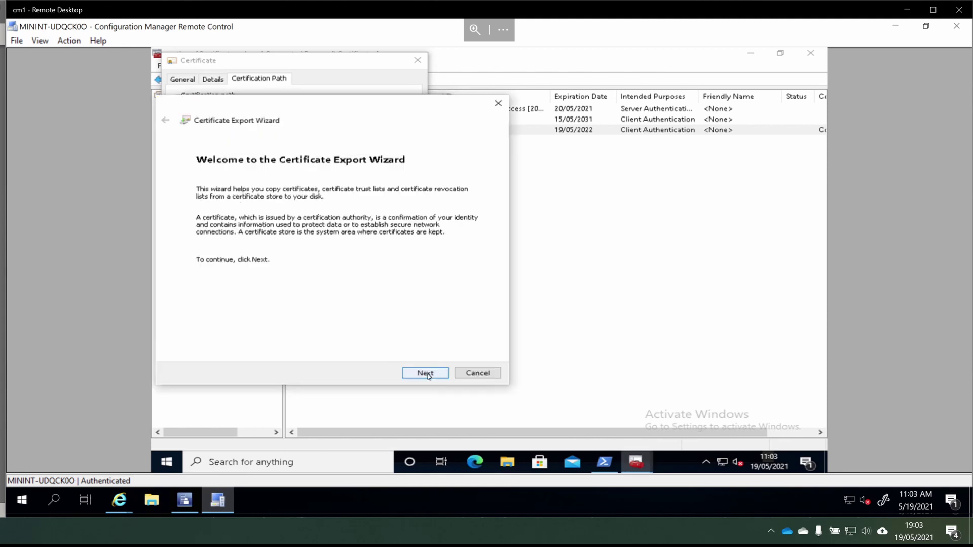
pyautogui.click(426, 373)
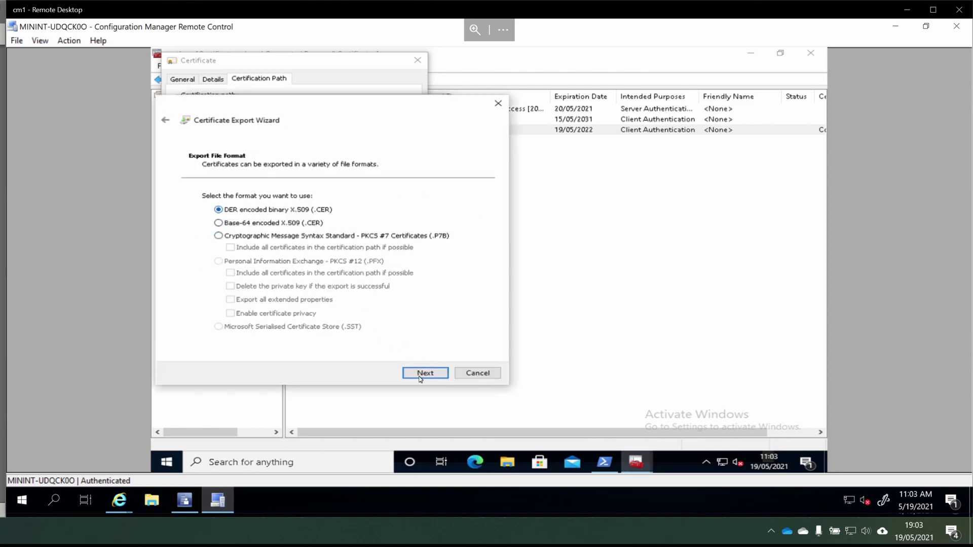
pyautogui.click(434, 375)
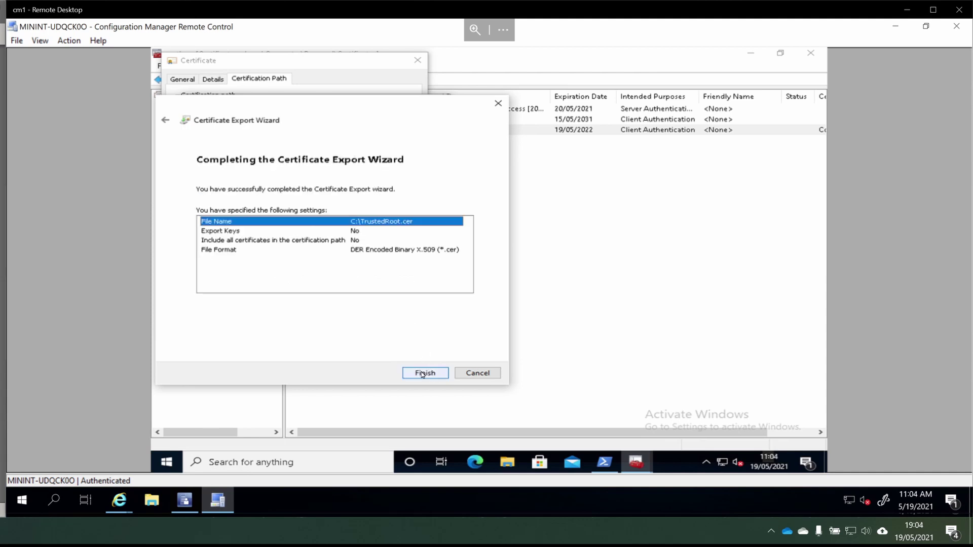
pyautogui.click(423, 373)
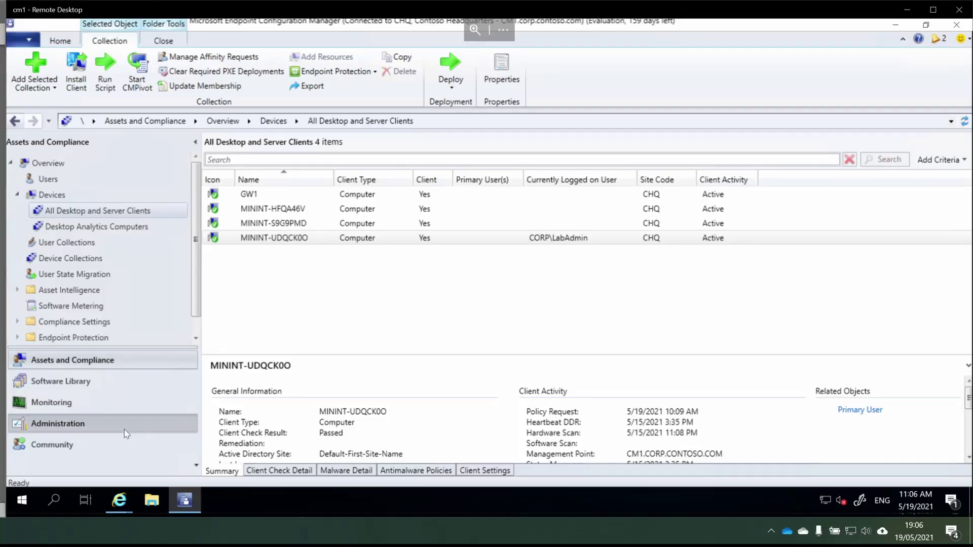
# Step: Start configuring a new Azure service named CMG of the Cloud Management type in the Configuration Manager console's Administration workspace
pyautogui.click(125, 429)
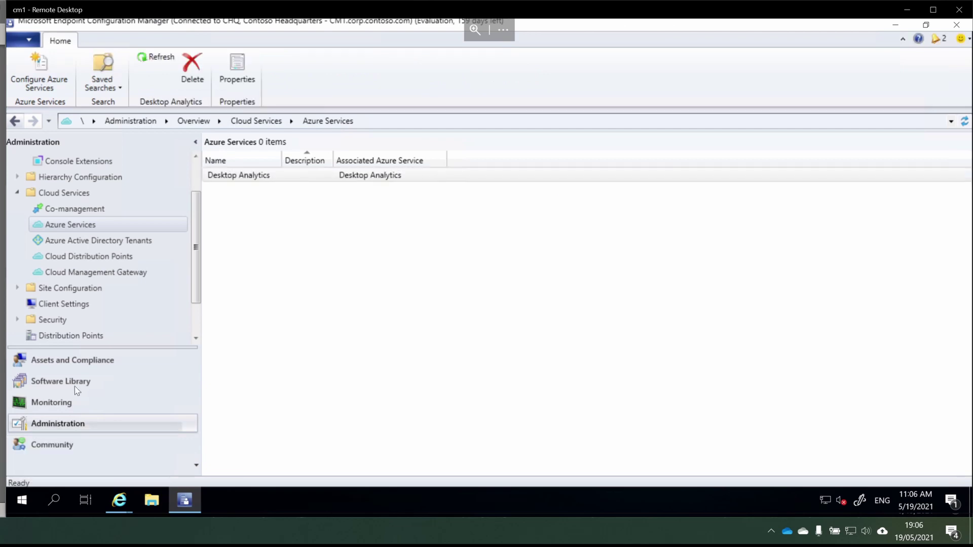
pyautogui.rightClick(84, 229)
pyautogui.click(136, 238)
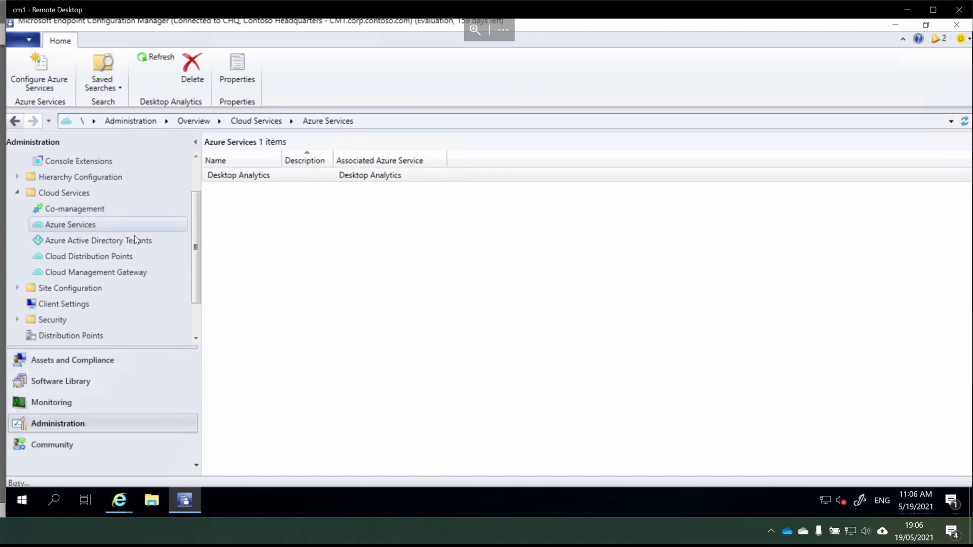
pyautogui.write('CM')
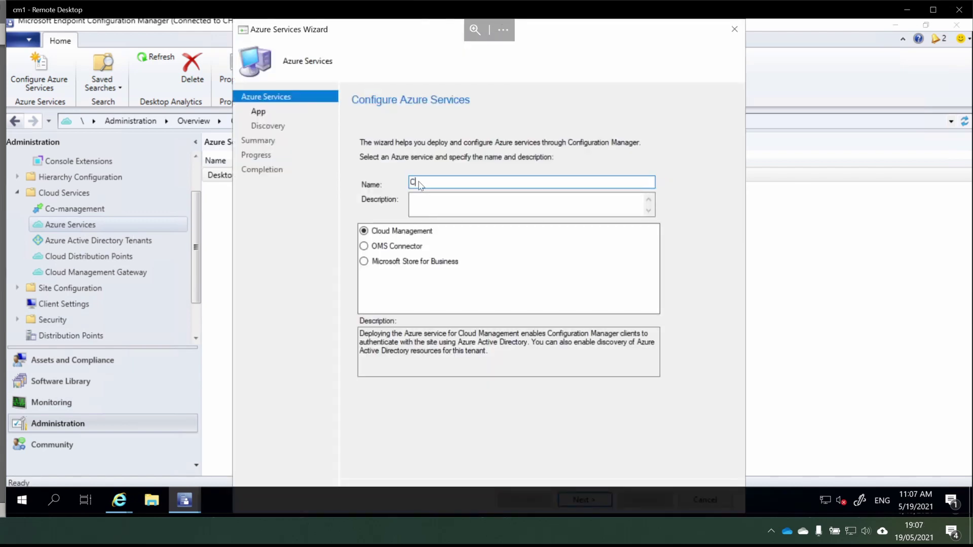
pyautogui.press('Tab')
pyautogui.press('Tab')
pyautogui.press('Return')
pyautogui.click(675, 232)
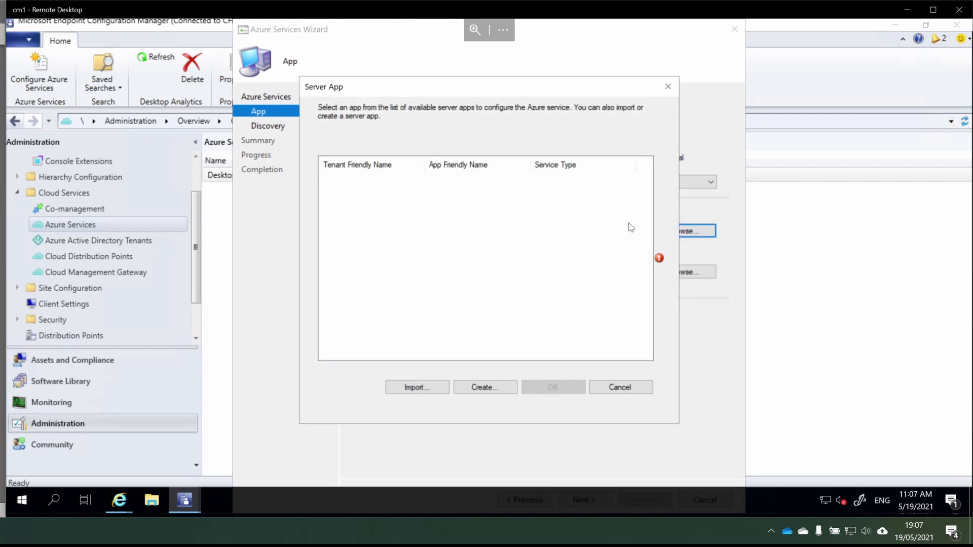
pyautogui.click(504, 390)
pyautogui.write('CMG')
pyautogui.write('MG.')
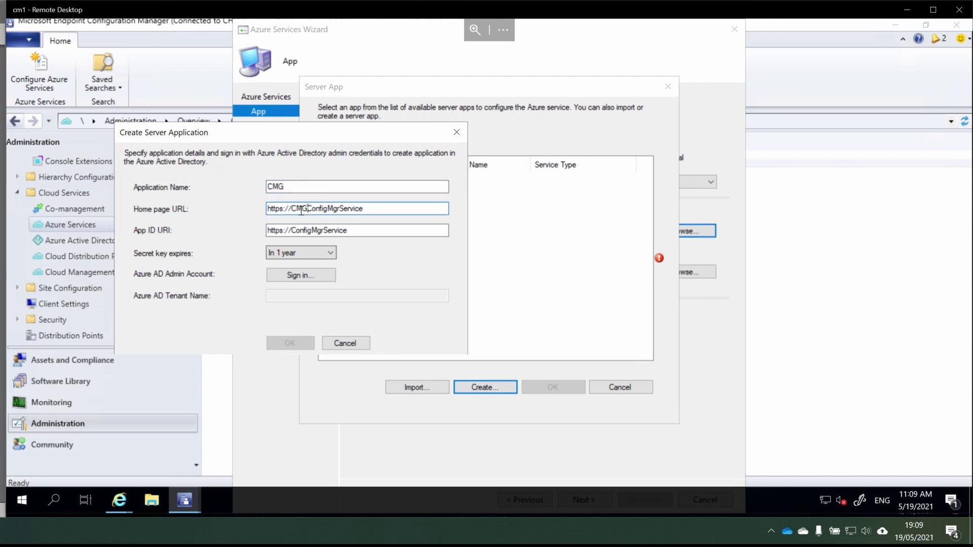
pyautogui.click(290, 230)
pyautogui.write('CMG')
# Step: Set the server app's secret key to never expire, sign in with the Azure AD admin account, and select the created app as web app
pyautogui.click(310, 253)
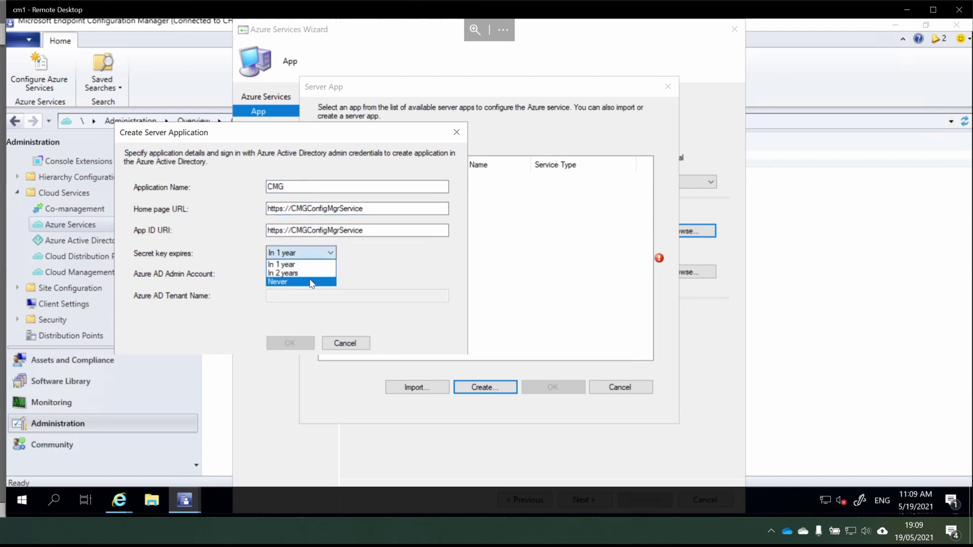
pyautogui.click(306, 283)
pyautogui.click(313, 276)
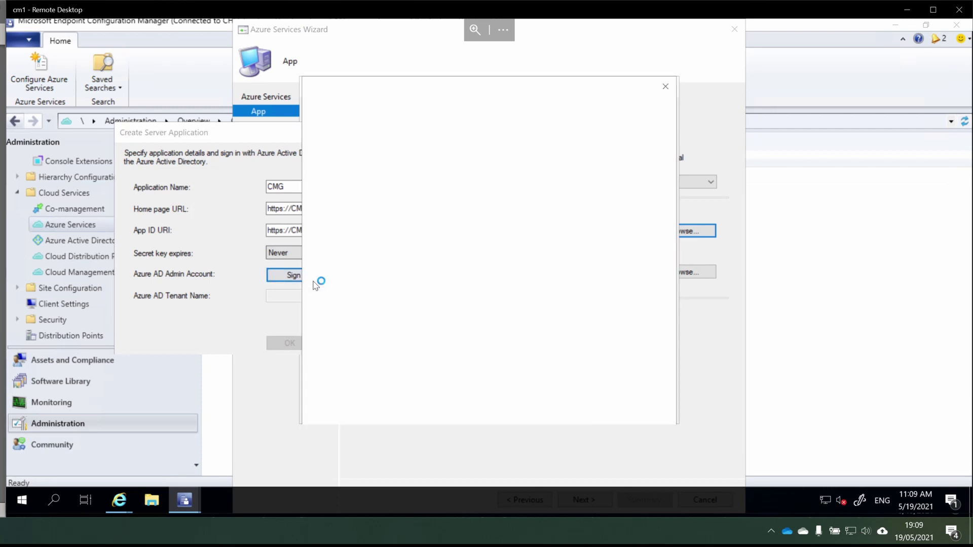
pyautogui.click(459, 244)
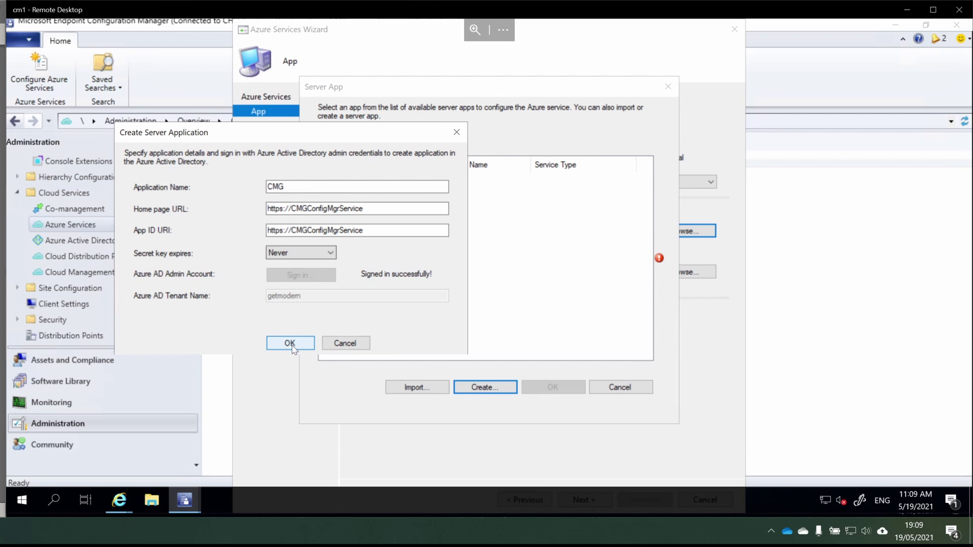
pyautogui.click(290, 343)
pyautogui.click(552, 388)
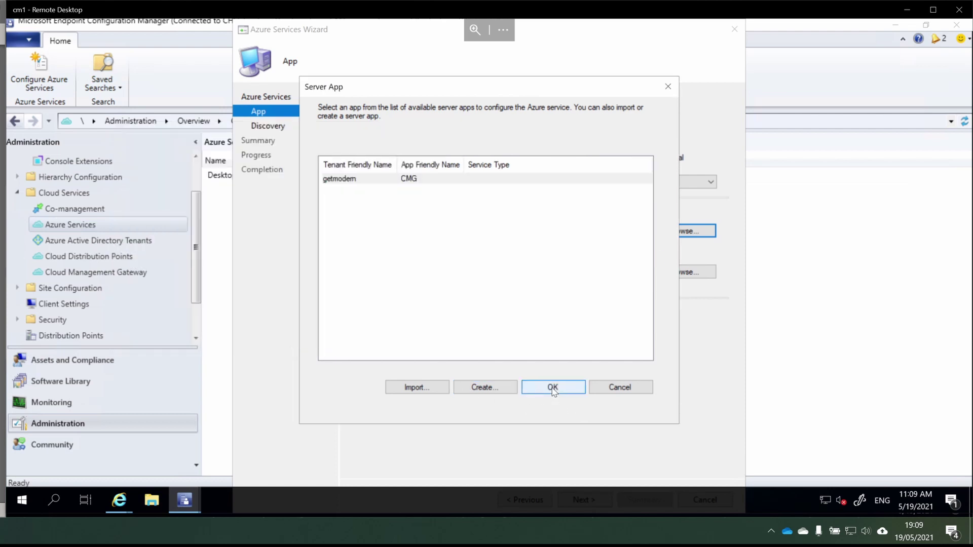
pyautogui.click(552, 389)
# Step: Create a client application named CMGClient with the Azure AD admin account and accept it as the native client app
pyautogui.click(695, 275)
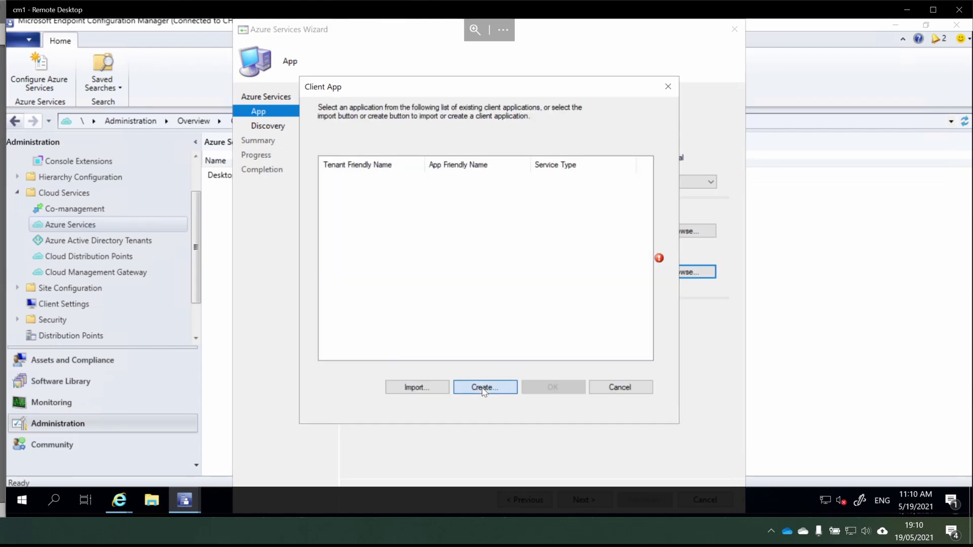
pyautogui.click(484, 387)
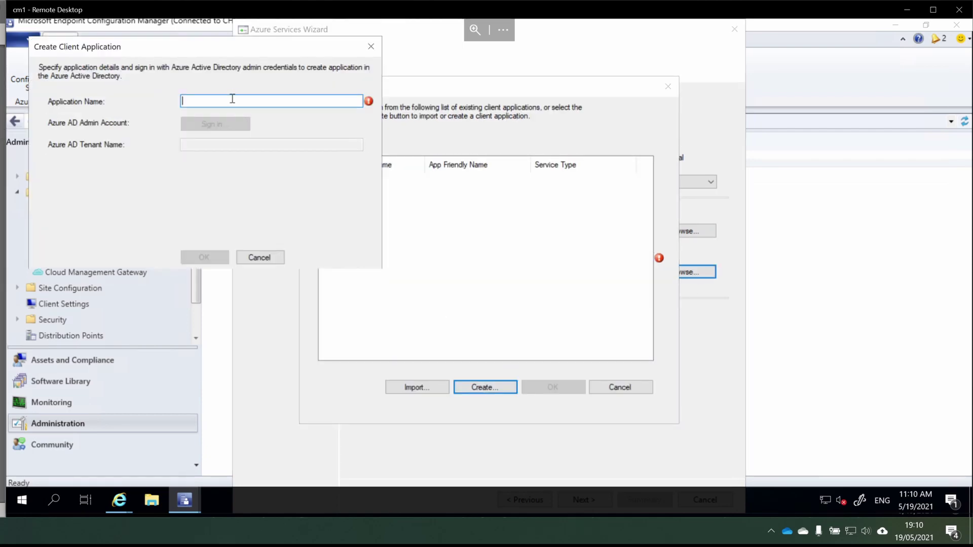
pyautogui.write('CMGClient')
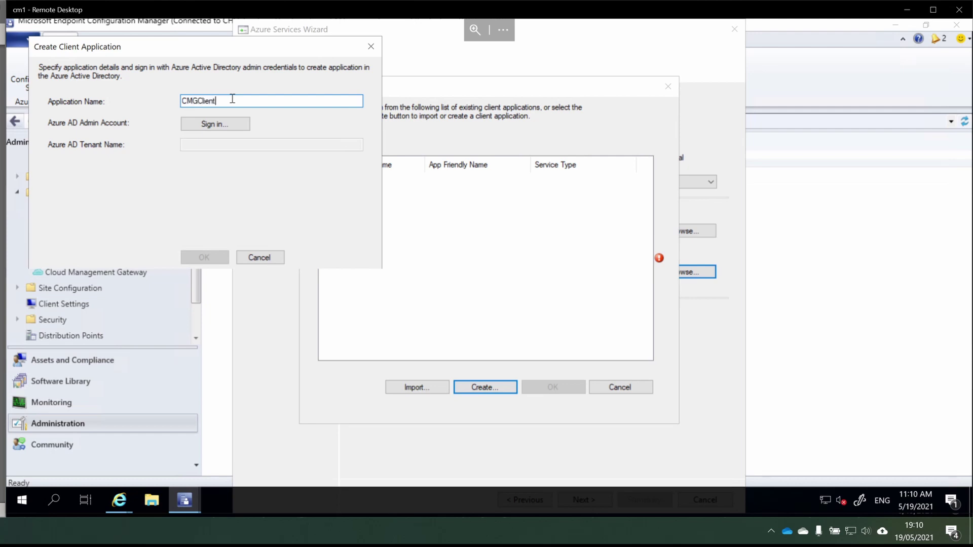
pyautogui.click(239, 125)
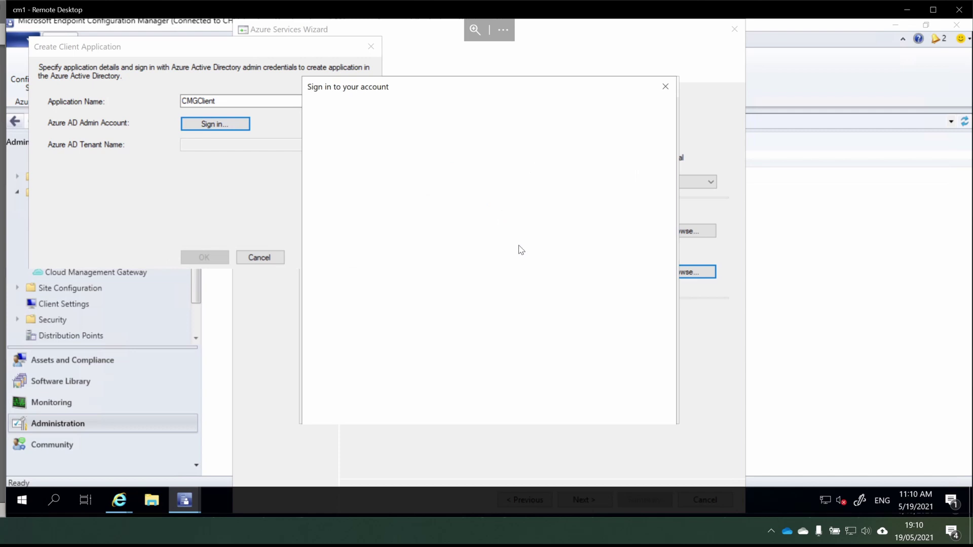
pyautogui.click(205, 258)
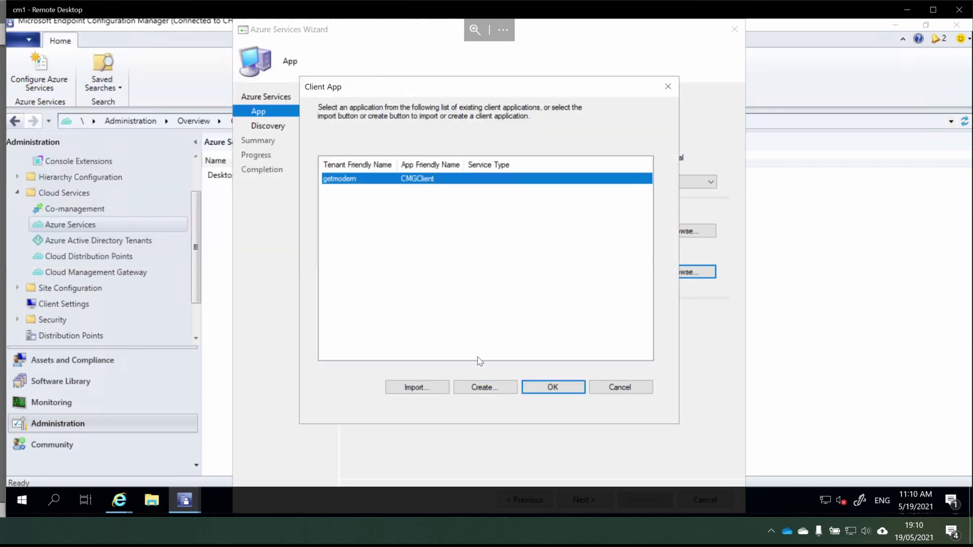
pyautogui.click(548, 387)
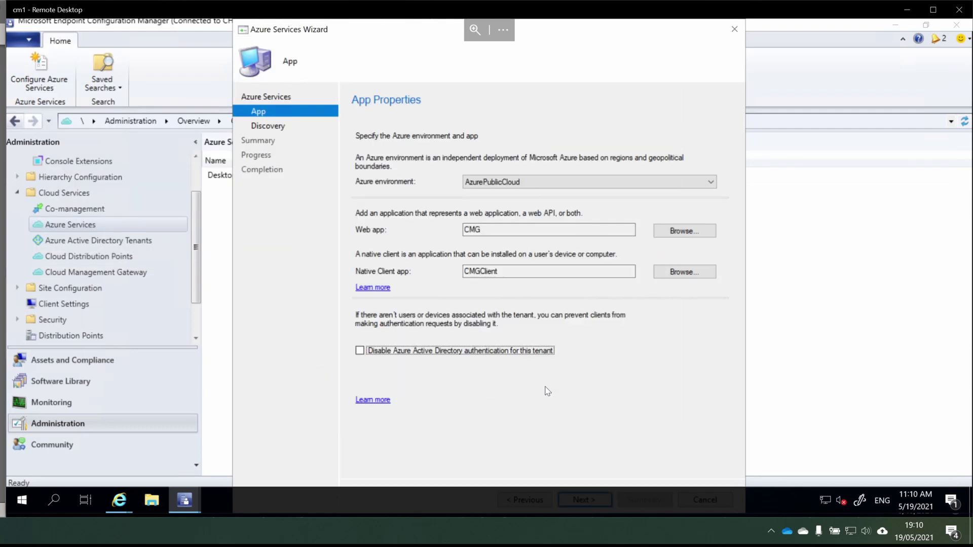
pyautogui.press('Return')
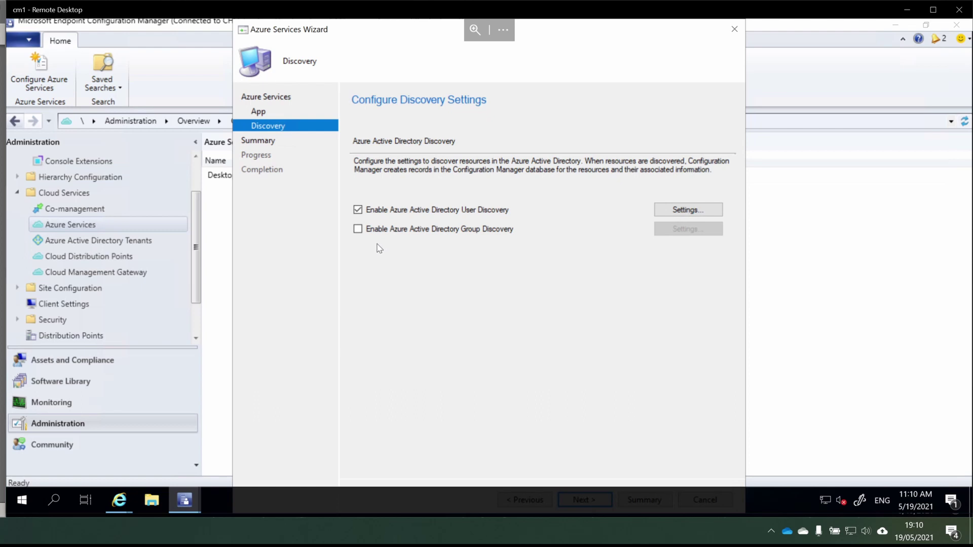
# Step: Enable Azure Active Directory Group Discovery alongside User Discovery and complete the Azure service configuration
pyautogui.click(358, 230)
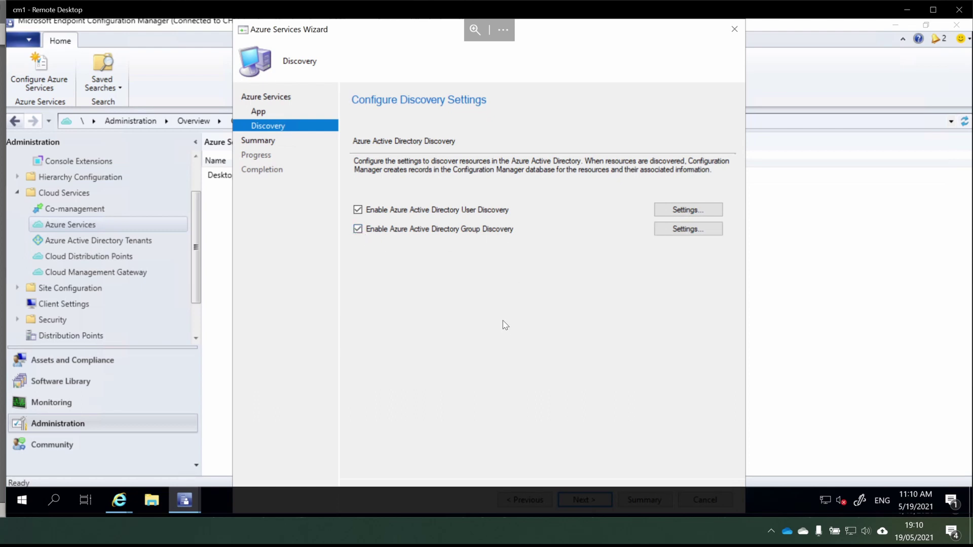
pyautogui.press('Return')
pyautogui.press('Return')
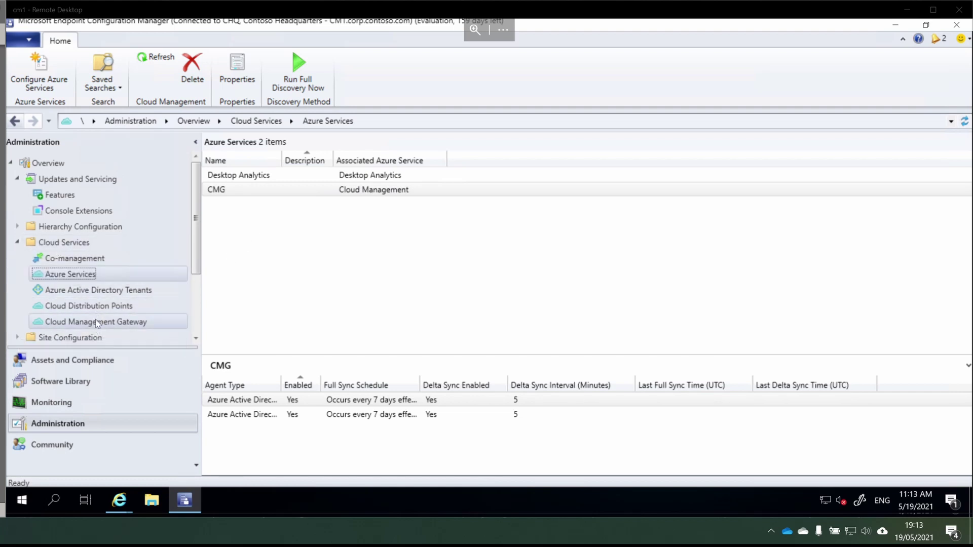
# Step: Start creating a cloud management gateway in AzurePublicCloud and sign in with the subscription admin account
pyautogui.click(97, 322)
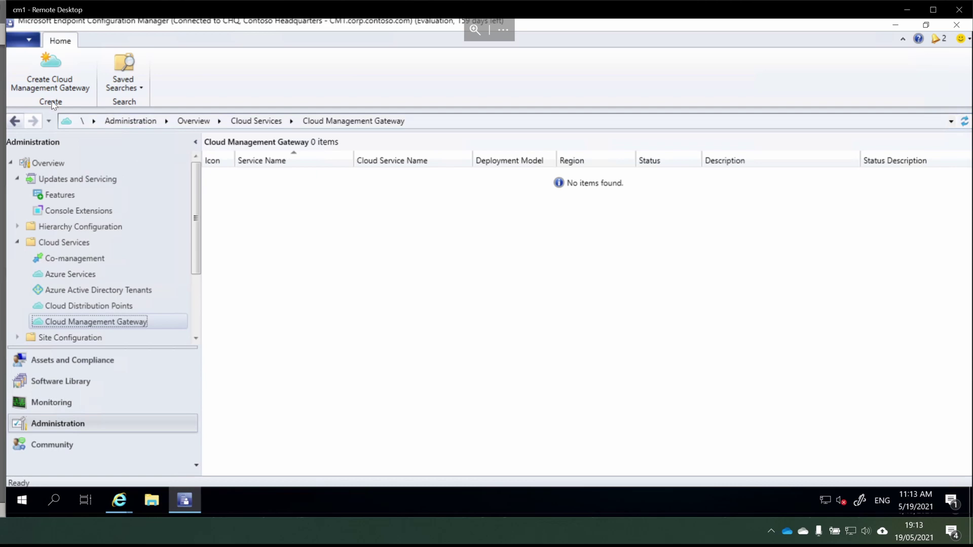
pyautogui.click(66, 88)
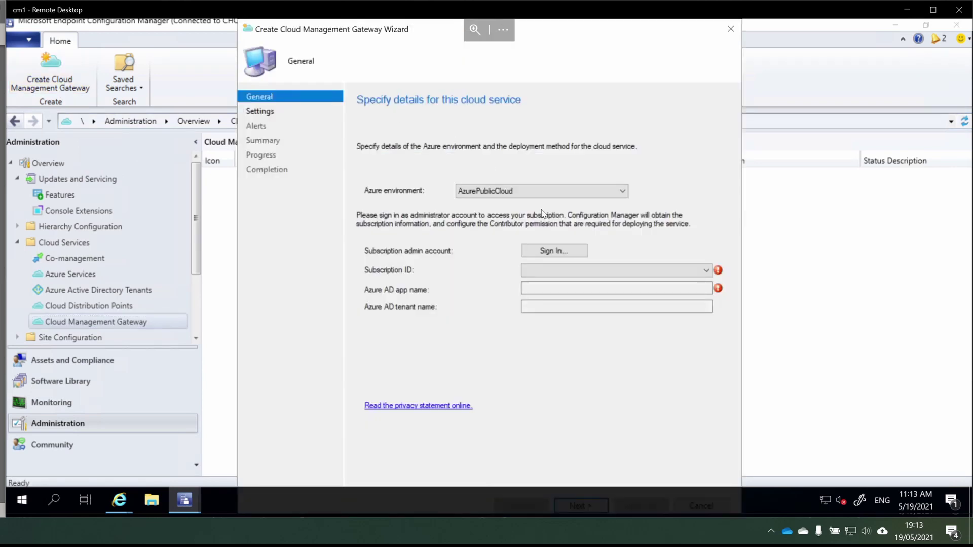
pyautogui.click(572, 253)
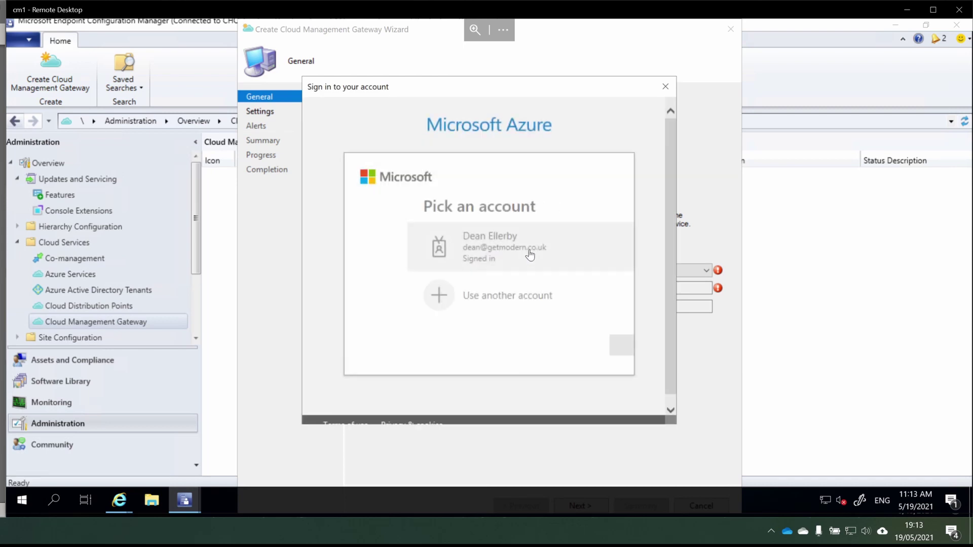
pyautogui.click(487, 249)
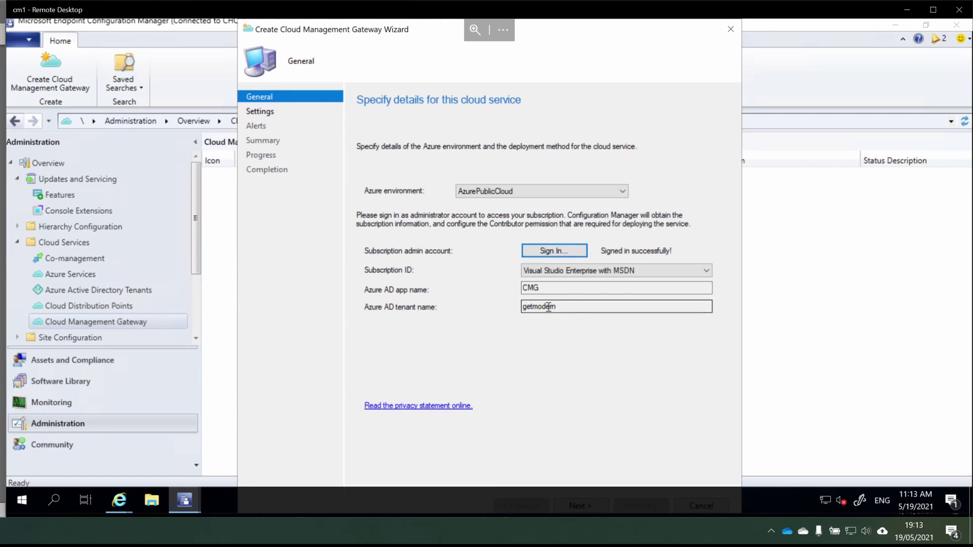
pyautogui.click(581, 506)
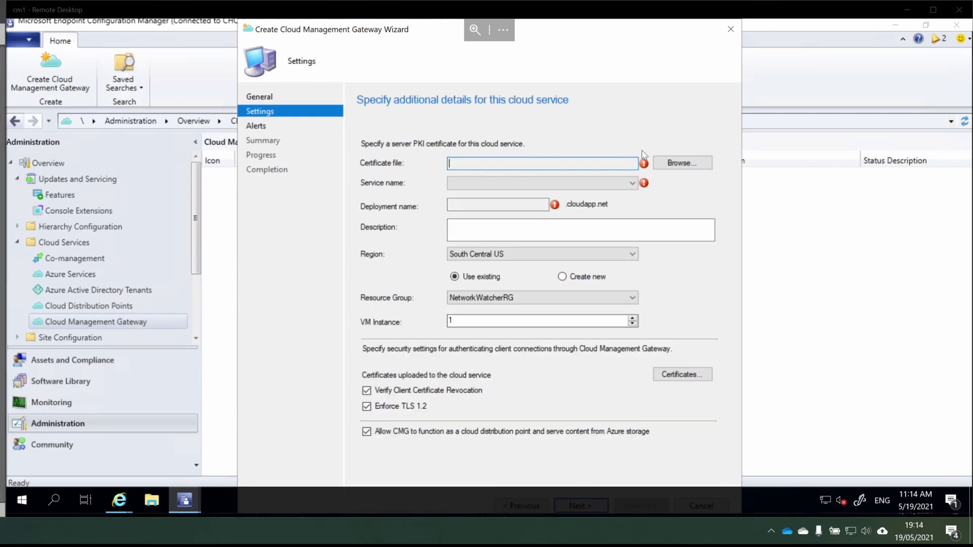
# Step: Load gmcmg.pfx from the C: drive as the gateway's server certificate and enter the certificate password
pyautogui.click(697, 163)
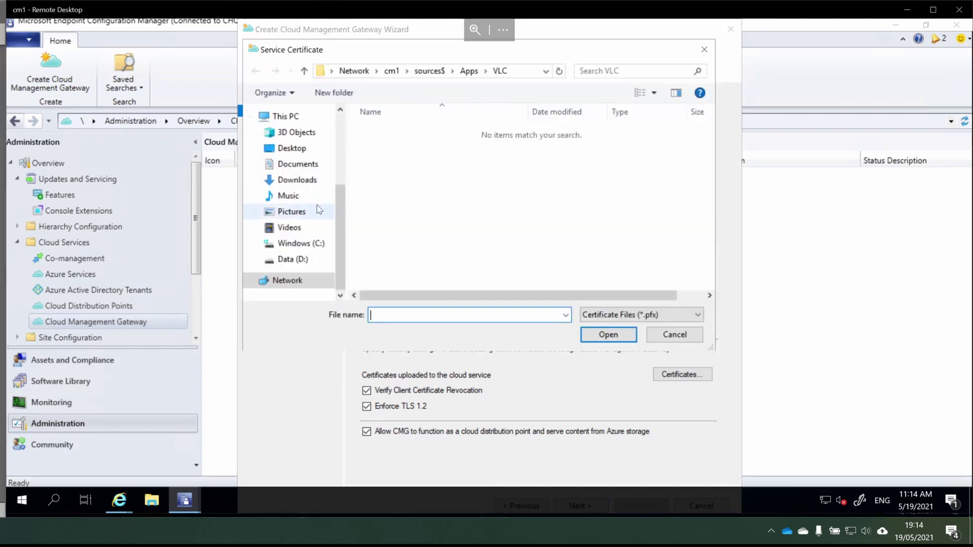
pyautogui.click(302, 243)
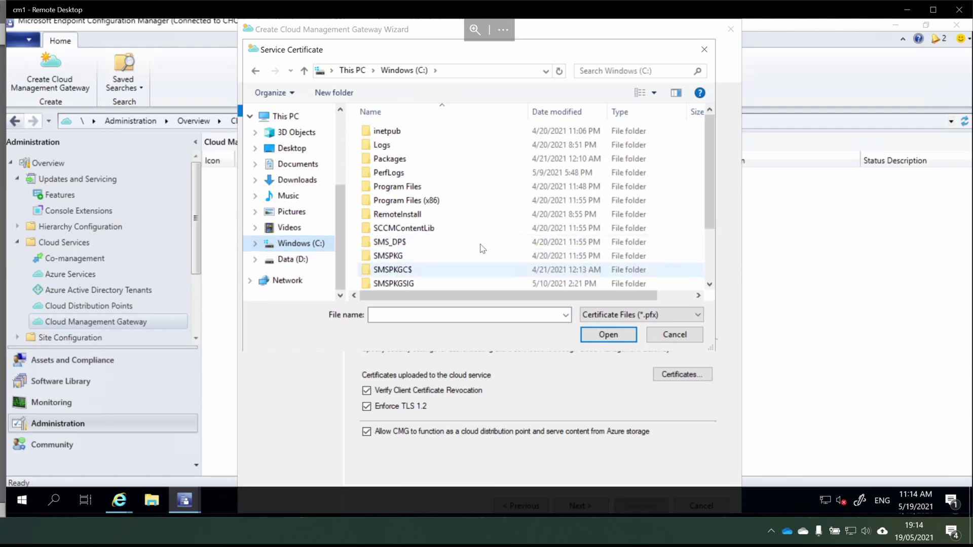
pyautogui.click(707, 253)
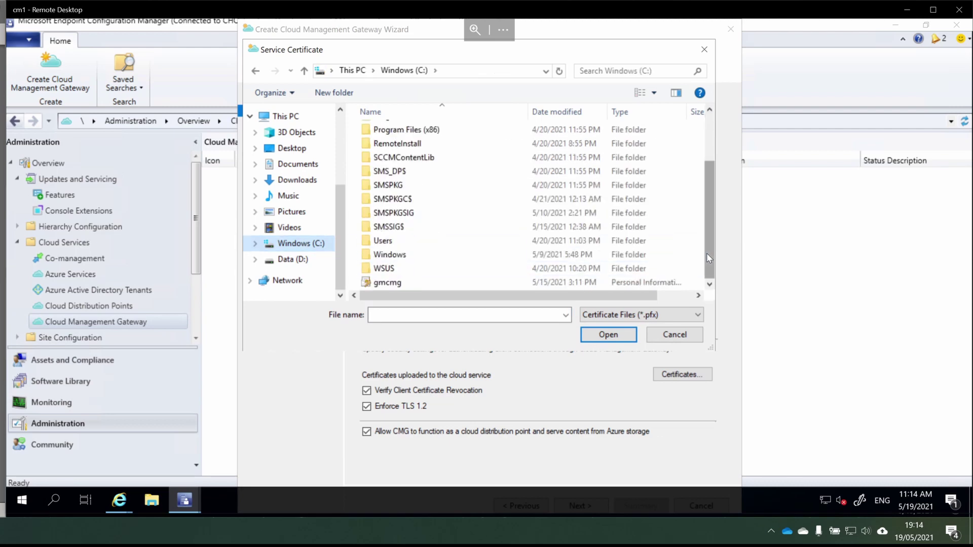
pyautogui.click(443, 283)
pyautogui.click(594, 335)
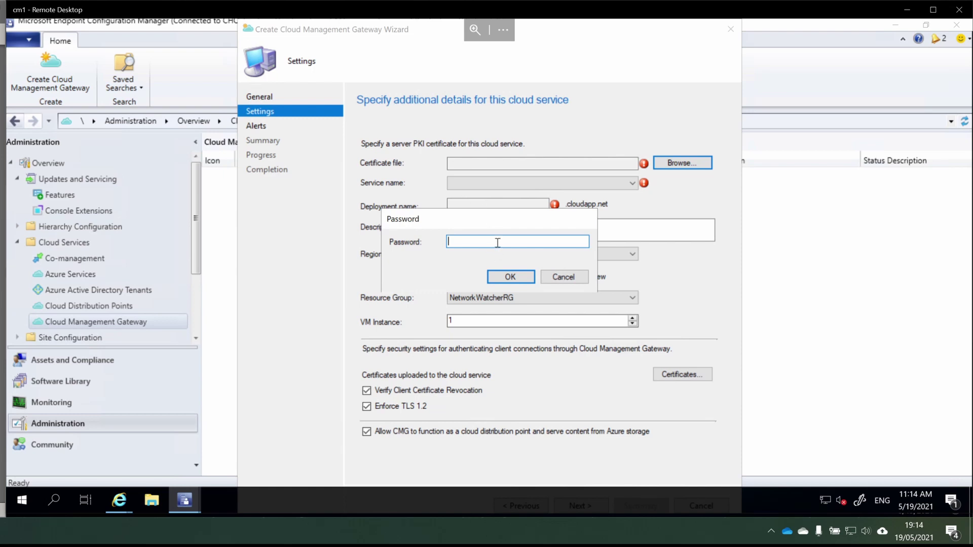
pyautogui.hotkey('ctrl', 'v')
pyautogui.press('Return')
# Step: Set the gateway's region to Central US and create a new resource group named CMG
pyautogui.click(600, 254)
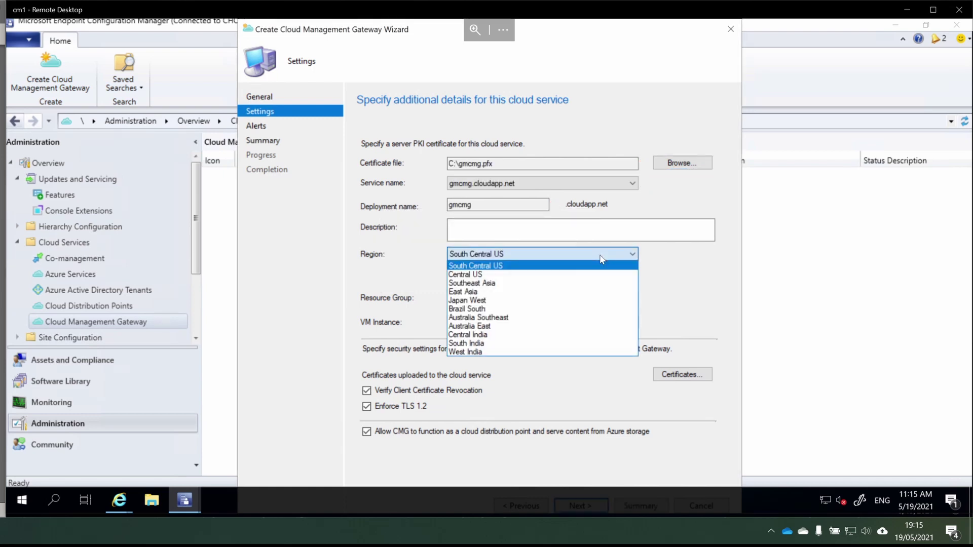
pyautogui.click(539, 274)
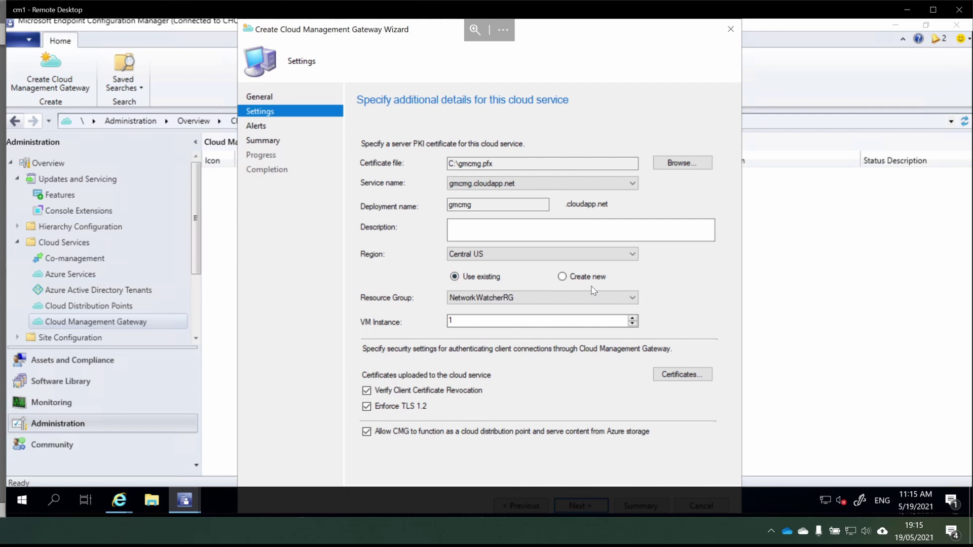
pyautogui.click(600, 297)
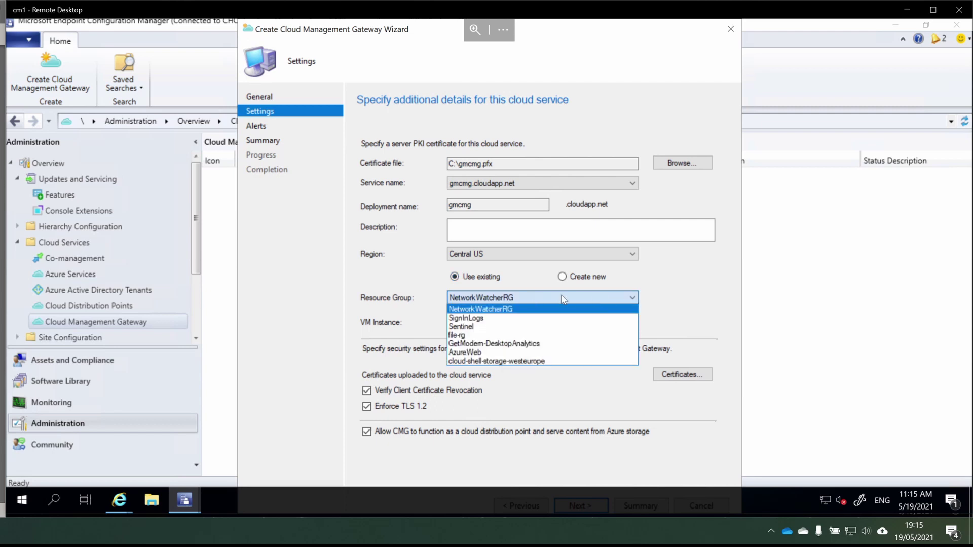
pyautogui.click(562, 277)
pyautogui.click(562, 277)
pyautogui.moveTo(565, 299); pyautogui.dragTo(388, 301)
pyautogui.write('CMG')
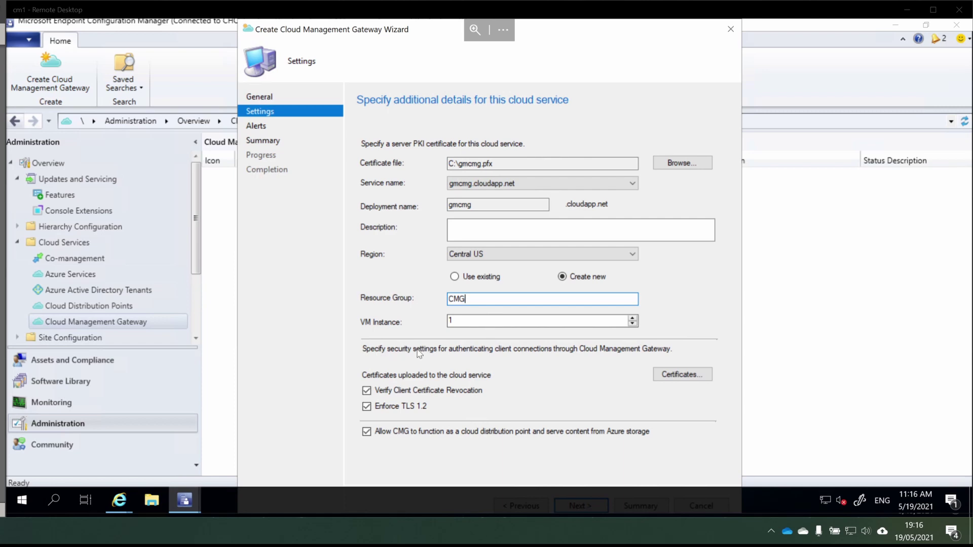
# Step: Add the trusted root certificate for client authentication, disable client certificate revocation checking, and accept the gateway settings
pyautogui.click(698, 375)
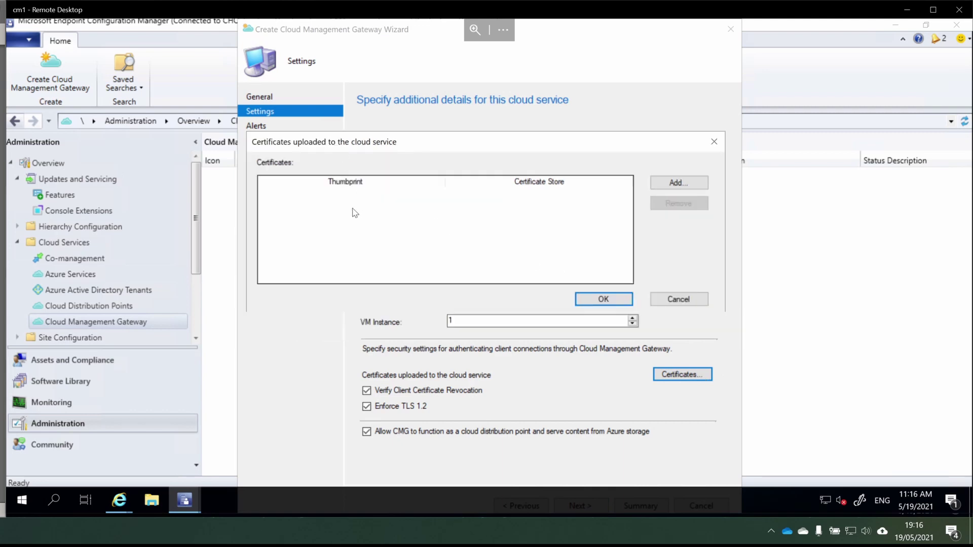
pyautogui.click(693, 184)
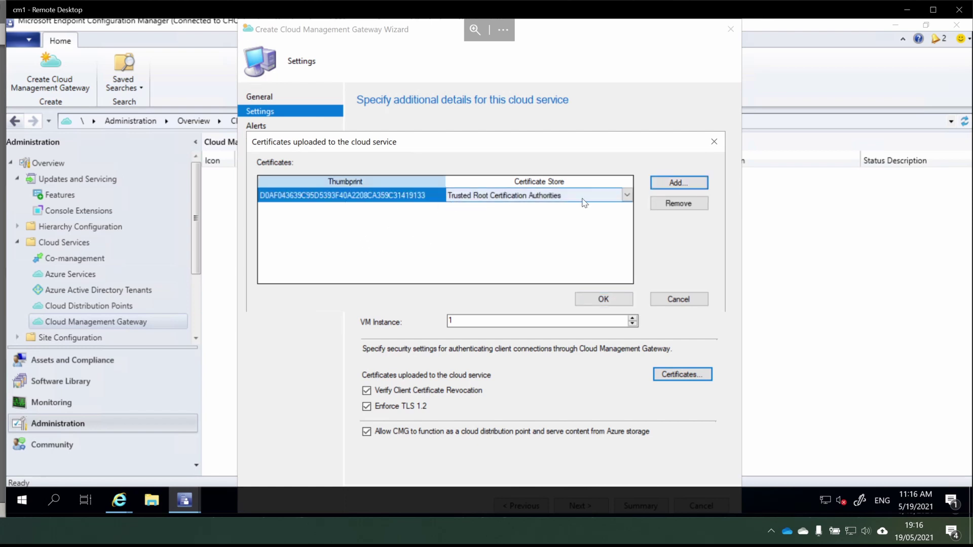
pyautogui.click(604, 300)
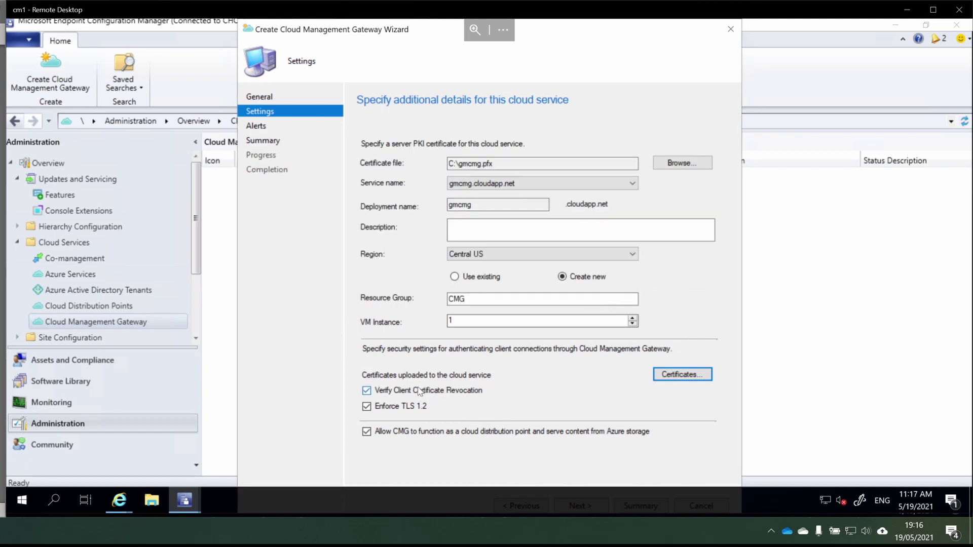
pyautogui.click(446, 396)
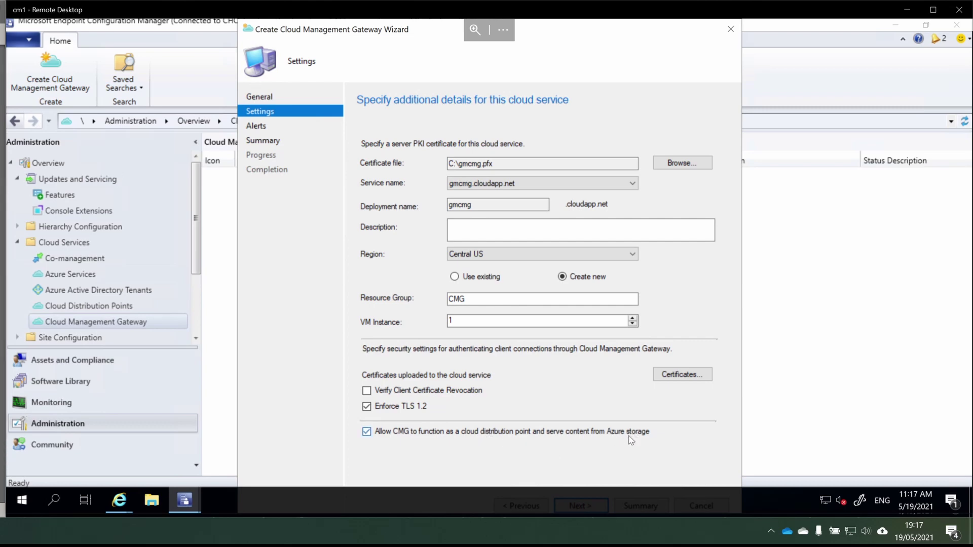
pyautogui.press('Return')
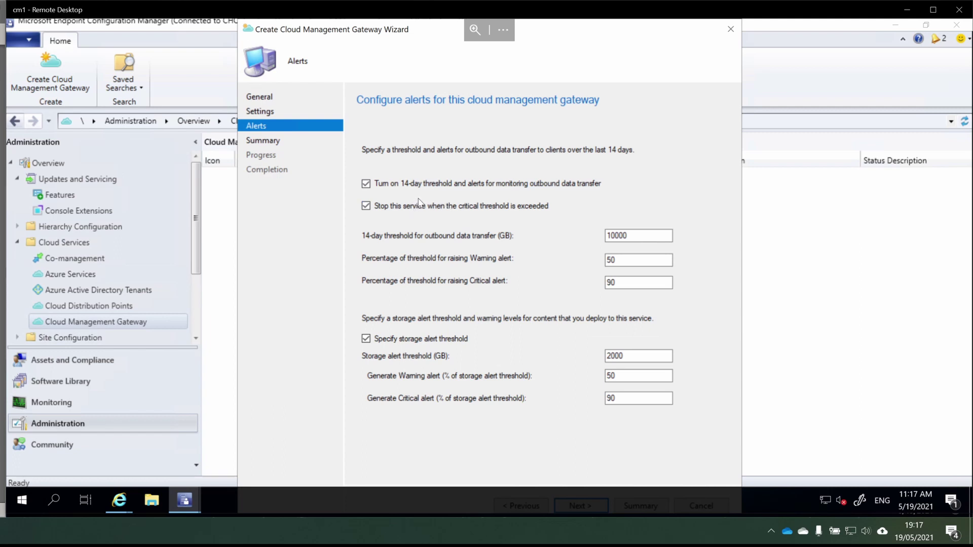
# Step: Set the 14-day outbound transfer threshold to 100 GB and the storage alert threshold to 20 GB, and finish creating the gateway
pyautogui.doubleClick(654, 236)
pyautogui.write('1')
pyautogui.doubleClick(641, 358)
pyautogui.write('20')
pyautogui.press('Tab')
pyautogui.press('Tab')
pyautogui.press('Tab')
pyautogui.press('Tab')
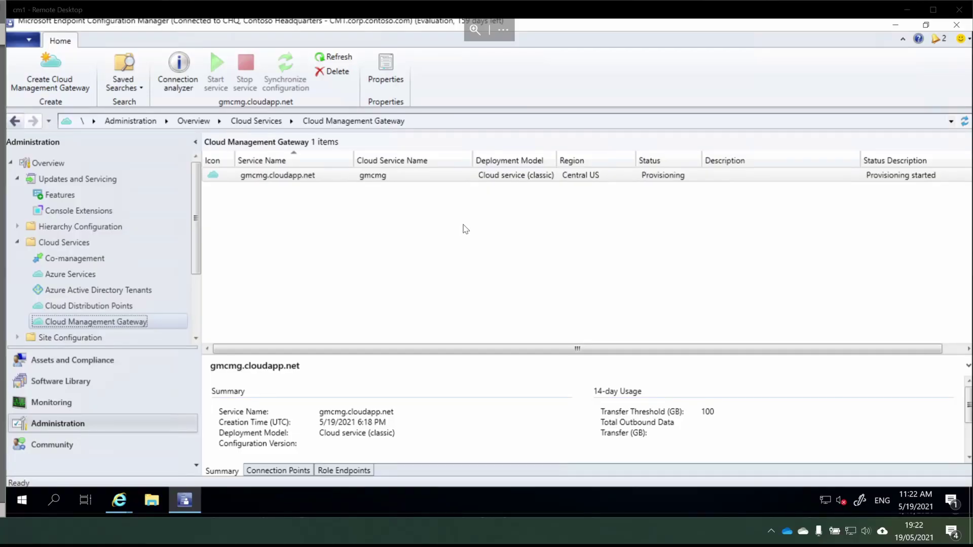
# Step: Add the gmcmg.cloudapp.net site system to the references of Corp Boundary Group
pyautogui.click(242, 177)
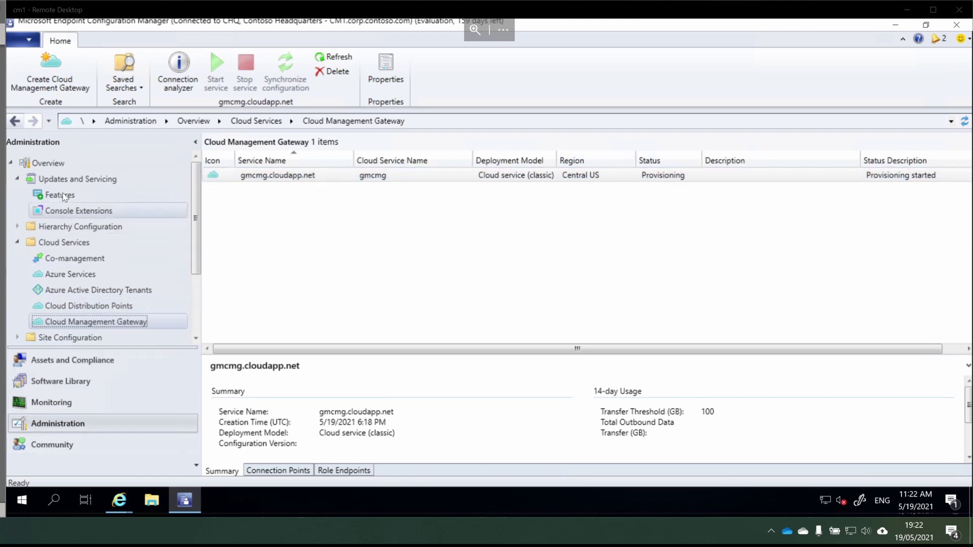
pyautogui.click(17, 226)
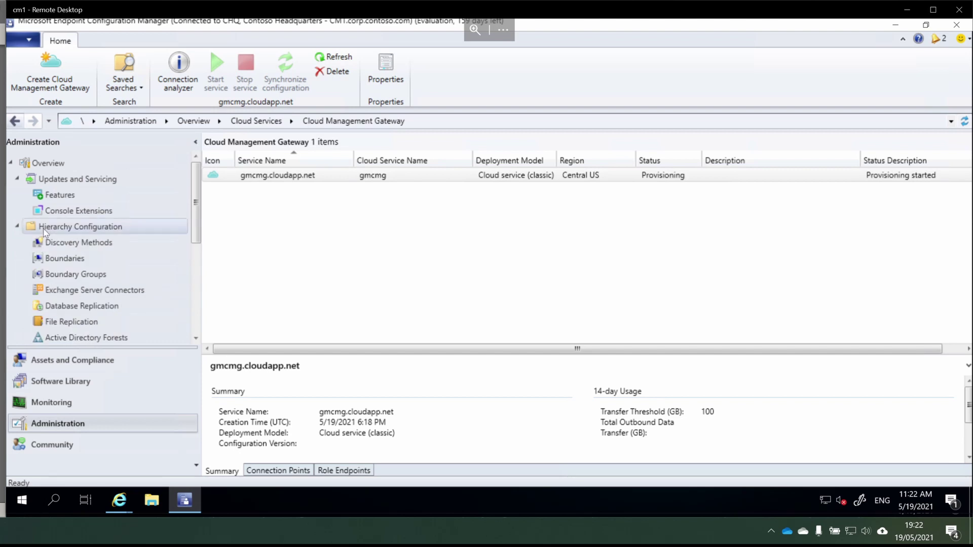
pyautogui.click(62, 275)
pyautogui.rightClick(272, 197)
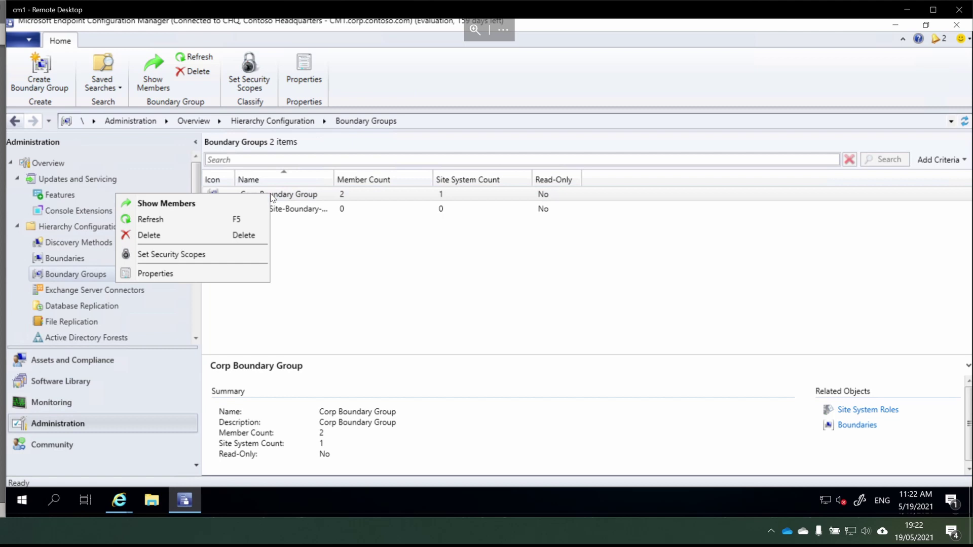
pyautogui.click(211, 273)
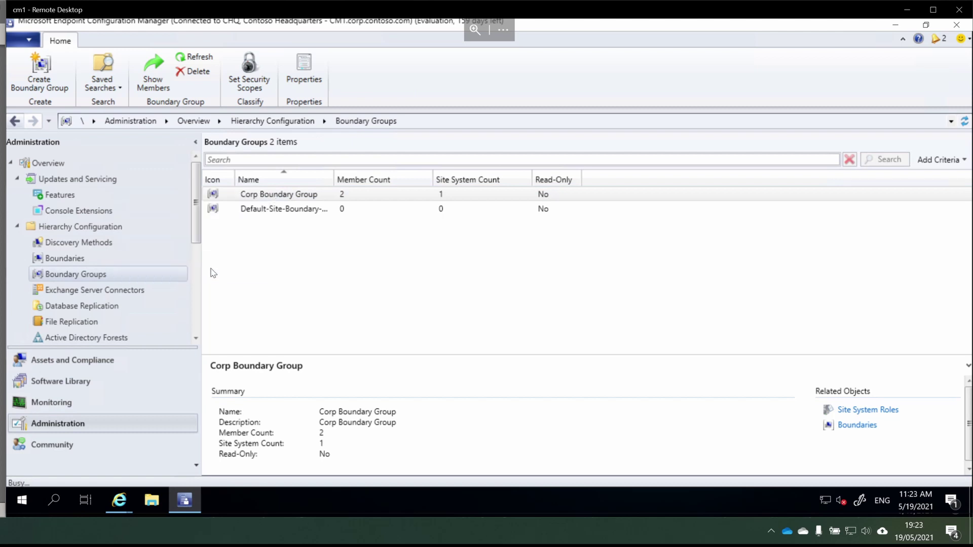
pyautogui.click(344, 93)
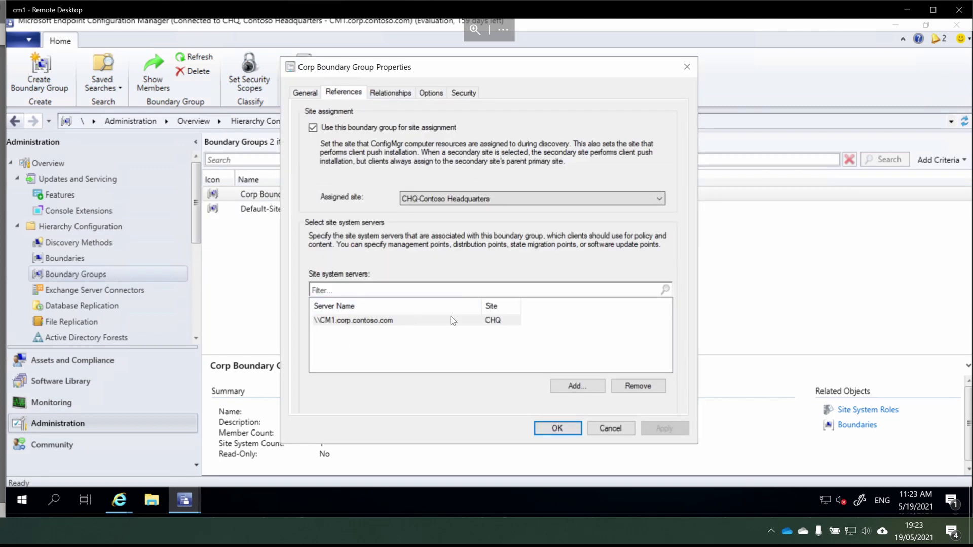
pyautogui.click(554, 387)
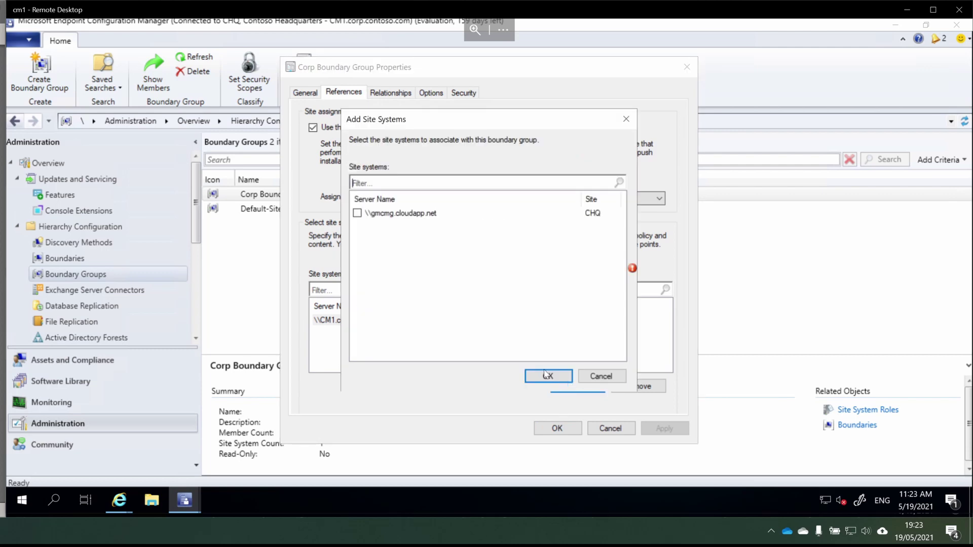
pyautogui.click(357, 213)
pyautogui.click(548, 376)
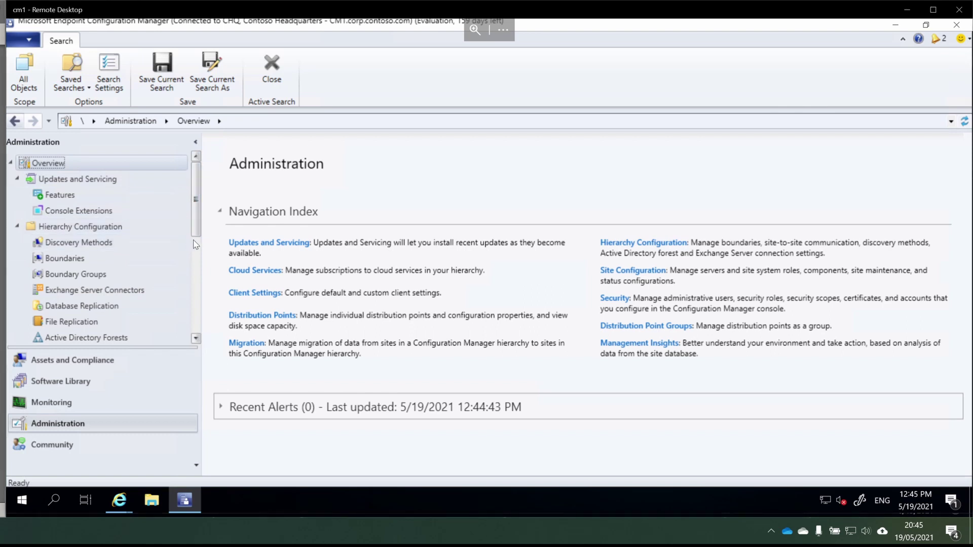
# Step: Set the CHQ primary site's communication security to HTTPS only and disable the clients' certificate revocation list check
pyautogui.scroll(-5, 187, 258)
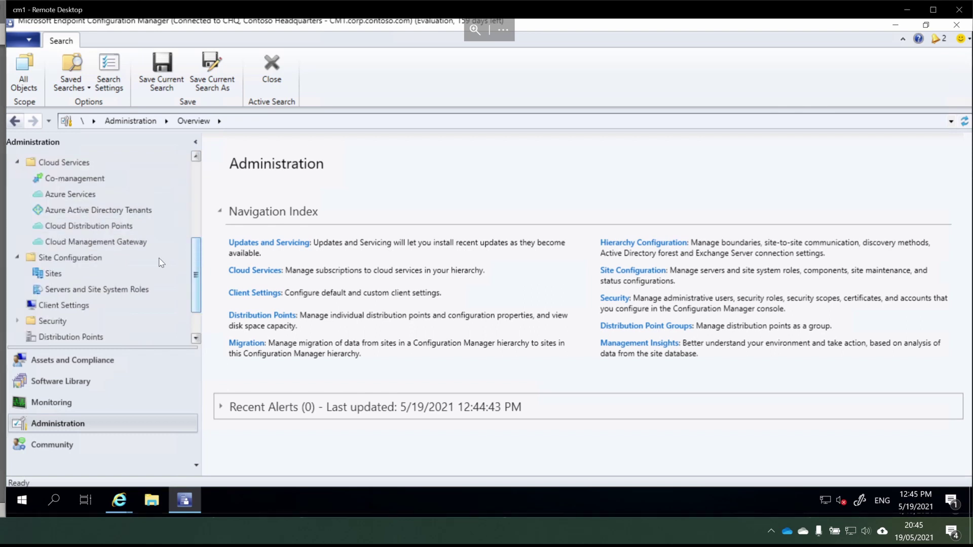
pyautogui.click(70, 277)
pyautogui.click(265, 194)
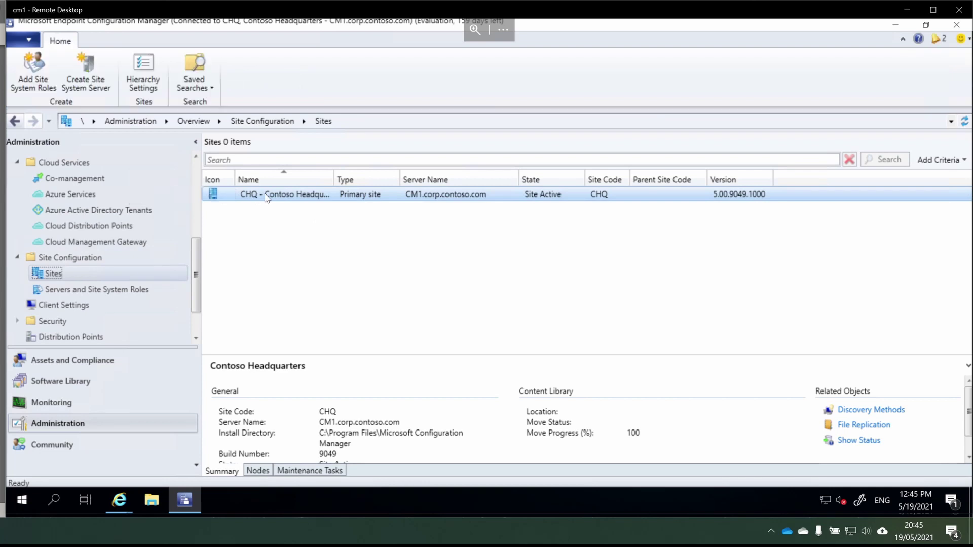
pyautogui.rightClick(264, 194)
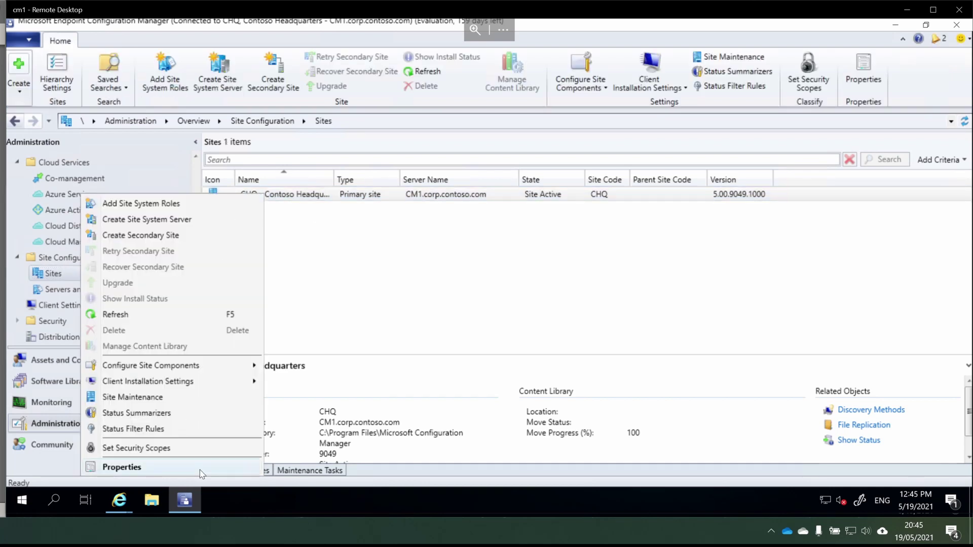
pyautogui.click(201, 467)
pyautogui.click(528, 99)
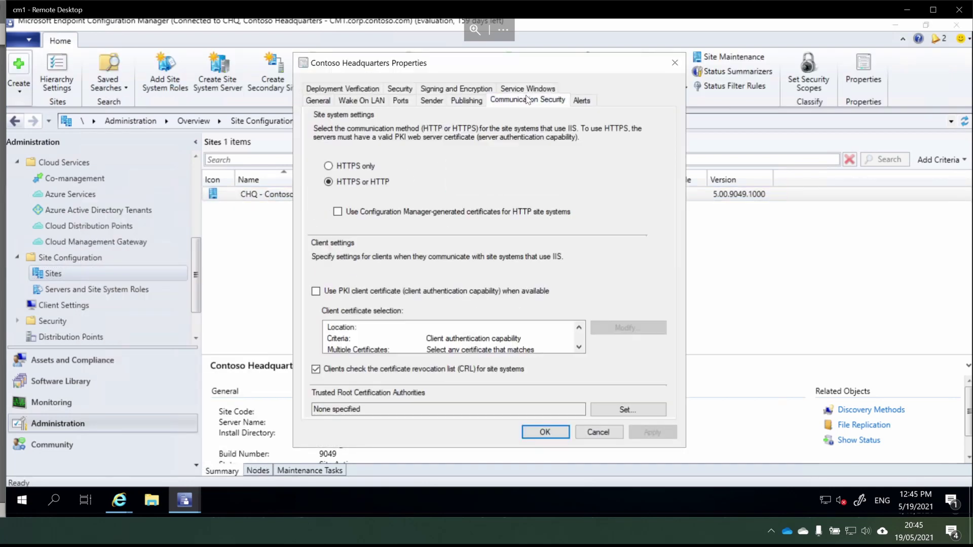
pyautogui.click(360, 168)
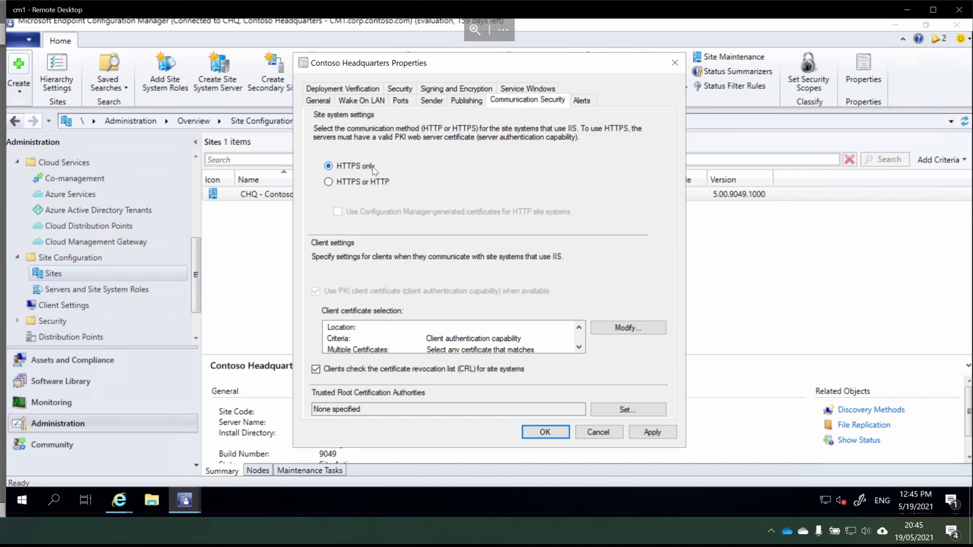
pyautogui.click(419, 369)
# Step: Import the TrustedRoot certificate as the site's trusted root certification authority and save the site properties
pyautogui.click(628, 410)
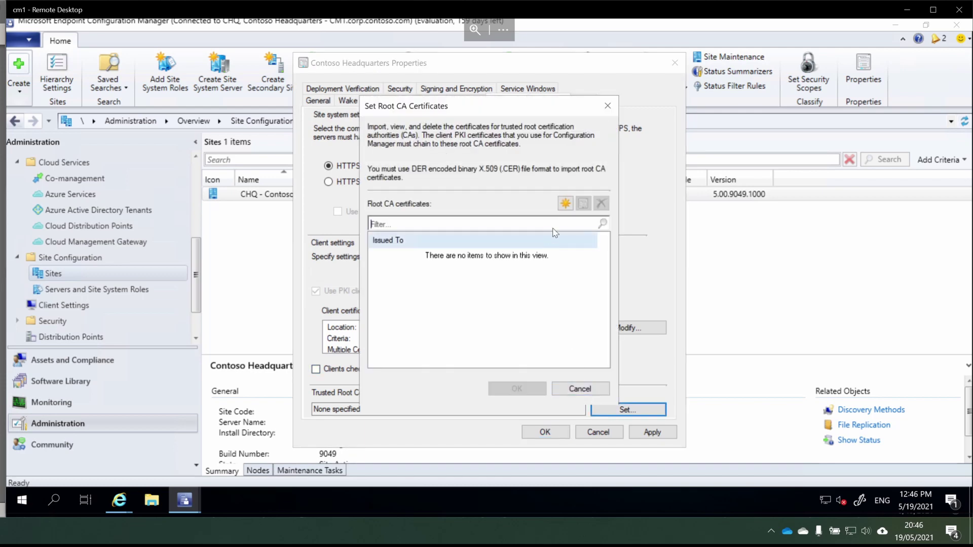
pyautogui.click(566, 203)
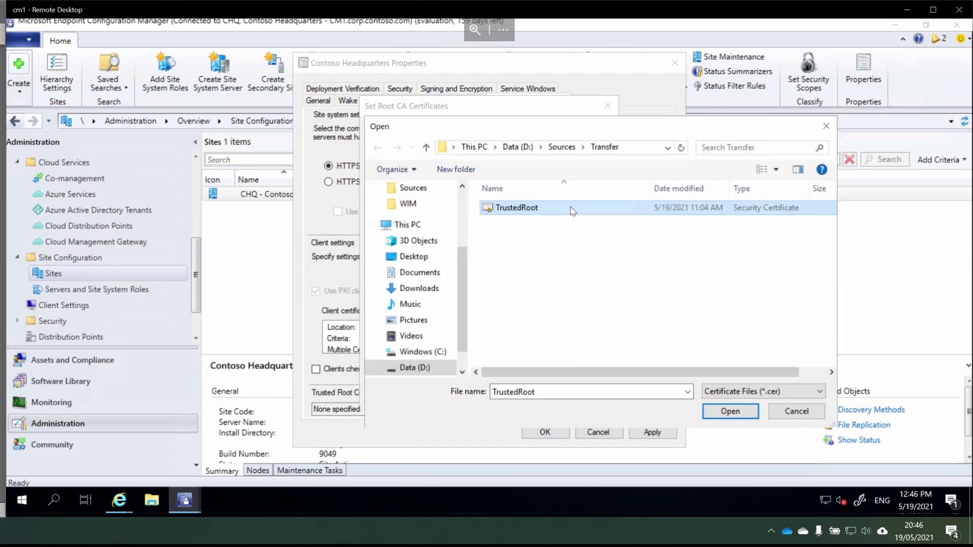
pyautogui.click(734, 414)
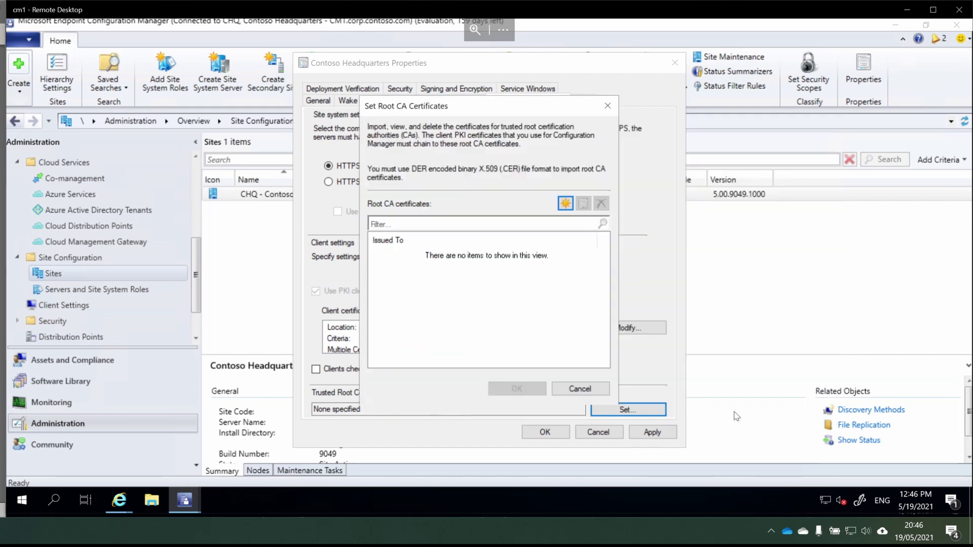
pyautogui.click(531, 393)
pyautogui.click(541, 431)
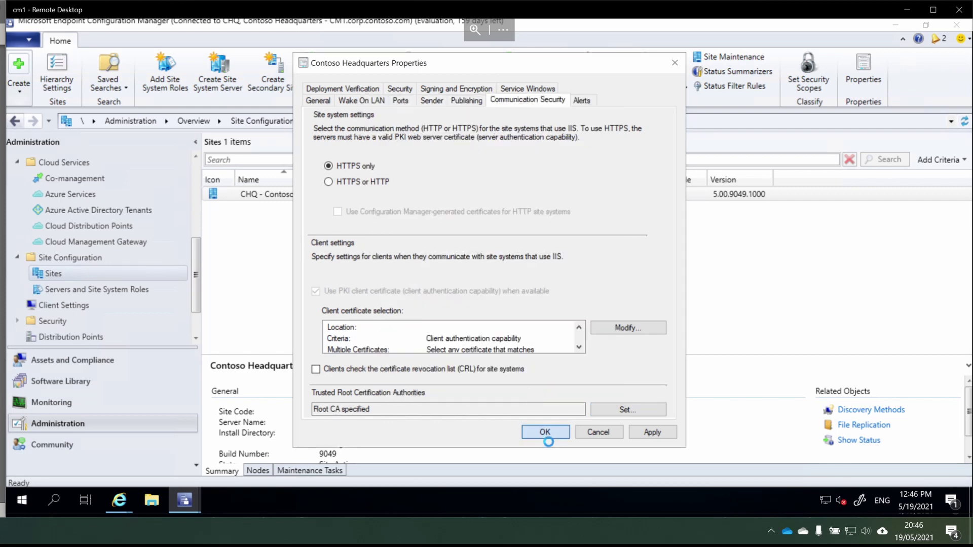
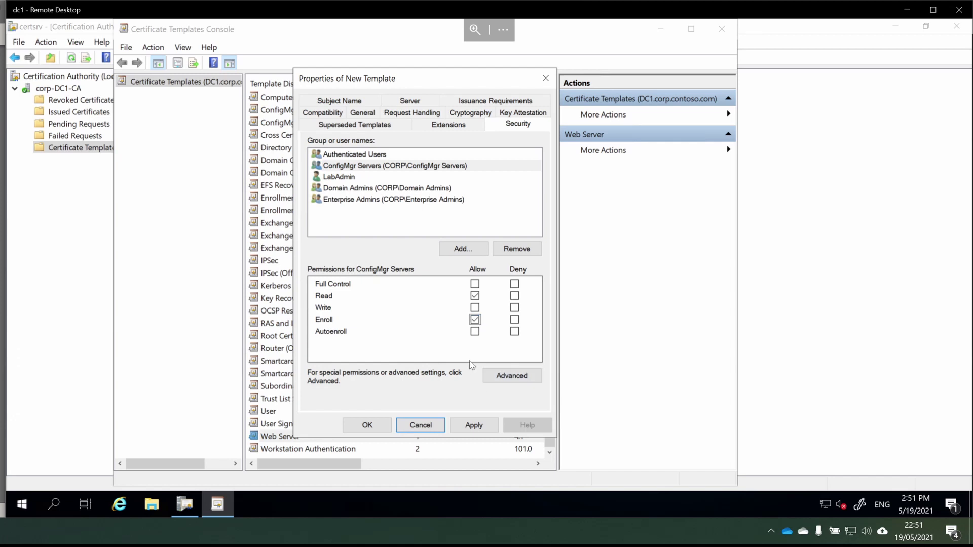
# Step: Check the ConfigMgr Servers permissions and the subject name settings of the new web server template, and save the template
pyautogui.hotkey('shift', 'Tab')
pyautogui.hotkey('shift', 'Tab')
pyautogui.hotkey('shift', 'Tab')
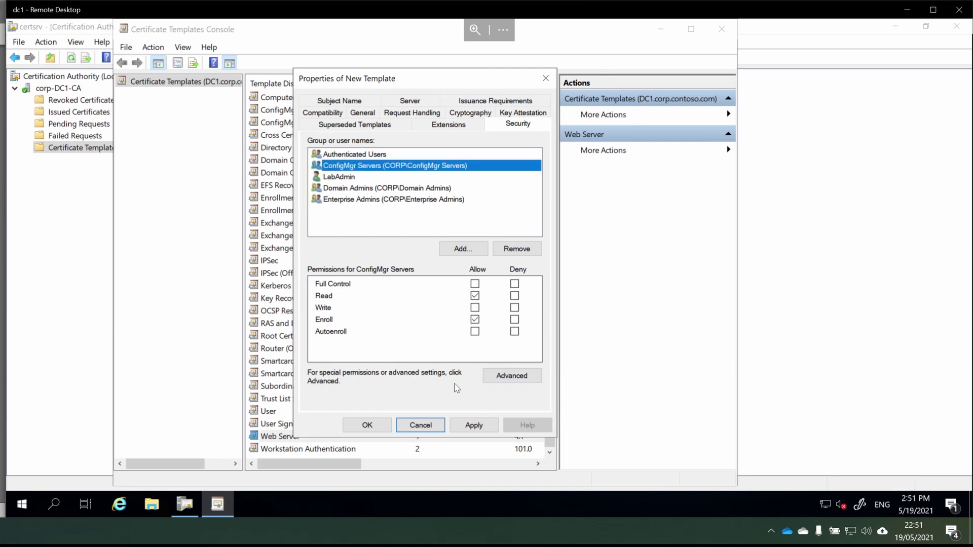
pyautogui.click(341, 102)
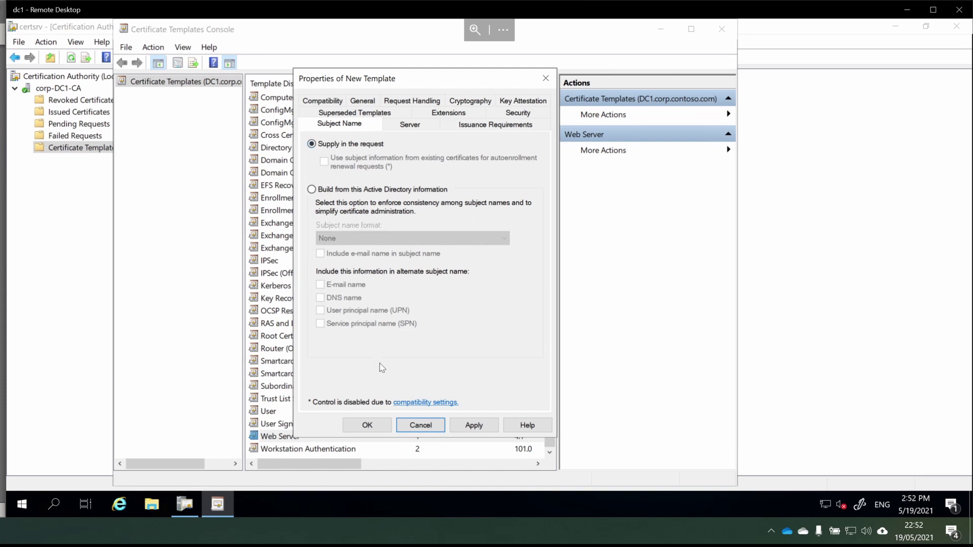
pyautogui.click(375, 431)
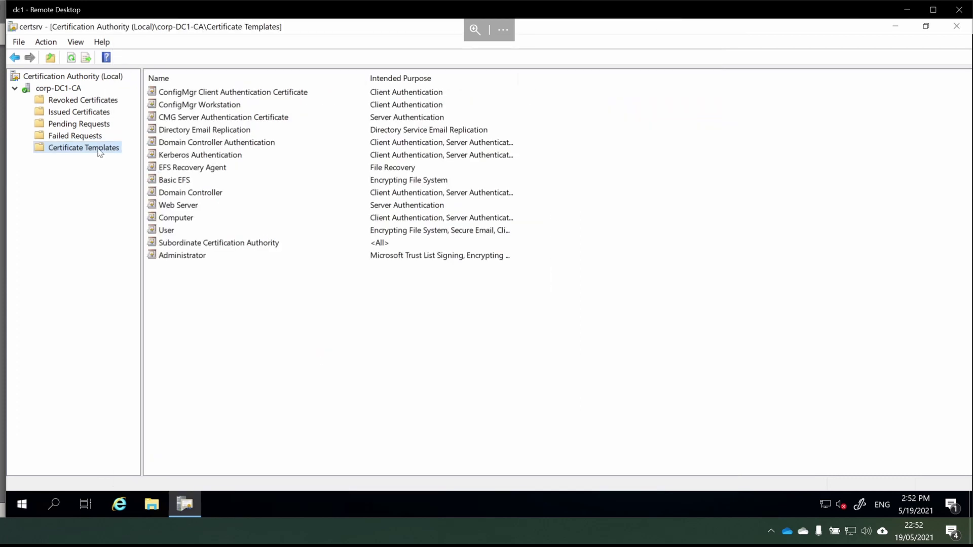
# Step: Open the selection of certificate templates to issue on the corp-DC1-CA certification authority
pyautogui.rightClick(100, 153)
pyautogui.moveTo(140, 174)
pyautogui.click(229, 176)
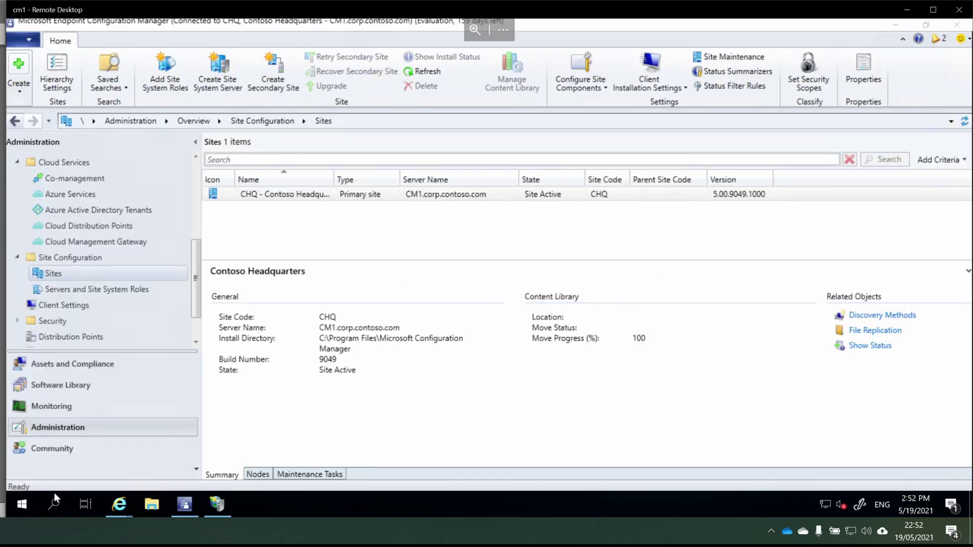
# Step: On the cm1 server, find and open the computer certificates manager, allowing it to run elevated
pyautogui.click(21, 506)
pyautogui.write('cert')
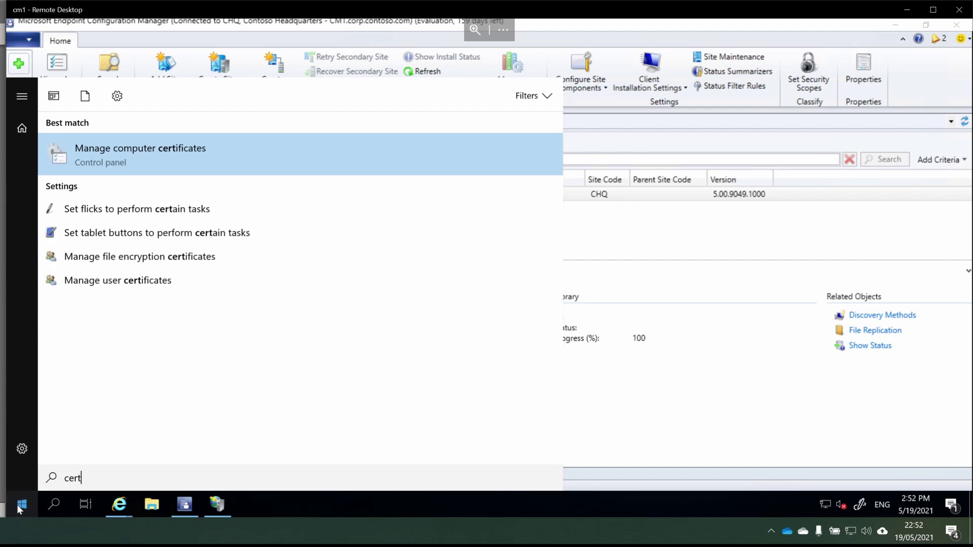
pyautogui.press('Return')
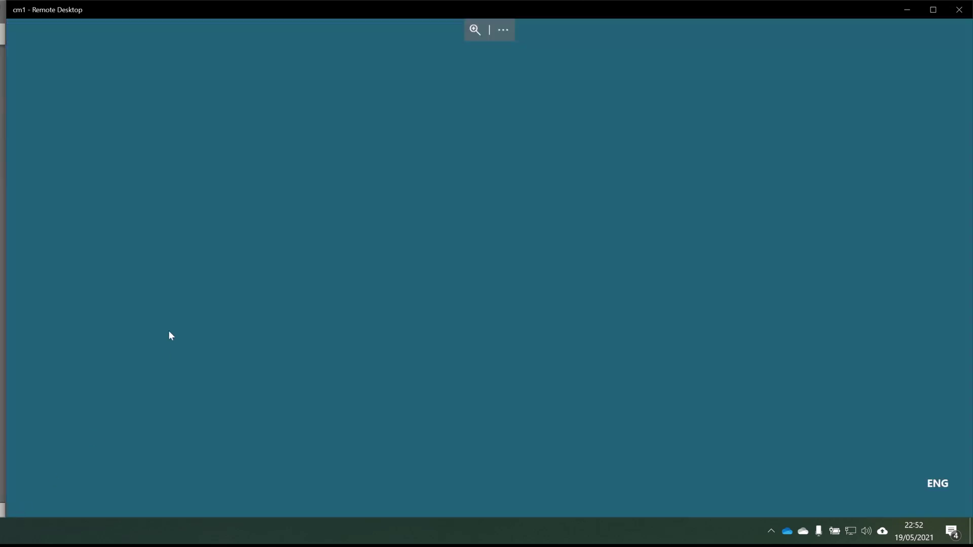
pyautogui.click(413, 354)
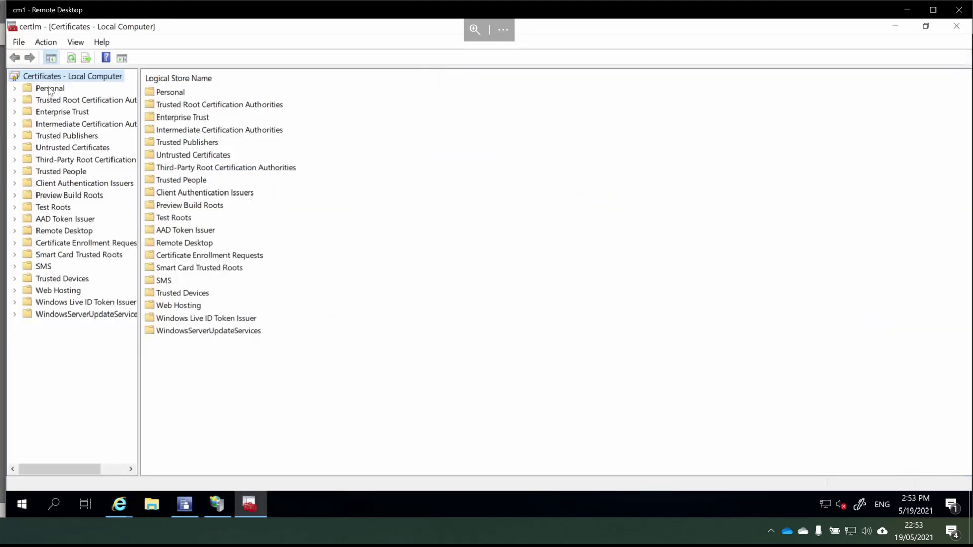
# Step: Start a new certificate request for the local computer's Personal store and proceed to the list of requestable certificates
pyautogui.rightClick(50, 90)
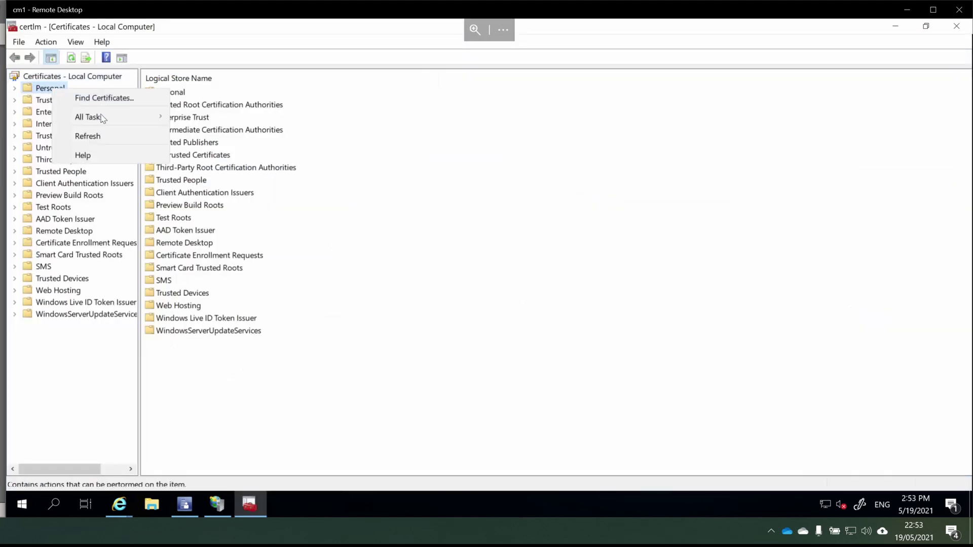
pyautogui.moveTo(81, 118)
pyautogui.click(240, 136)
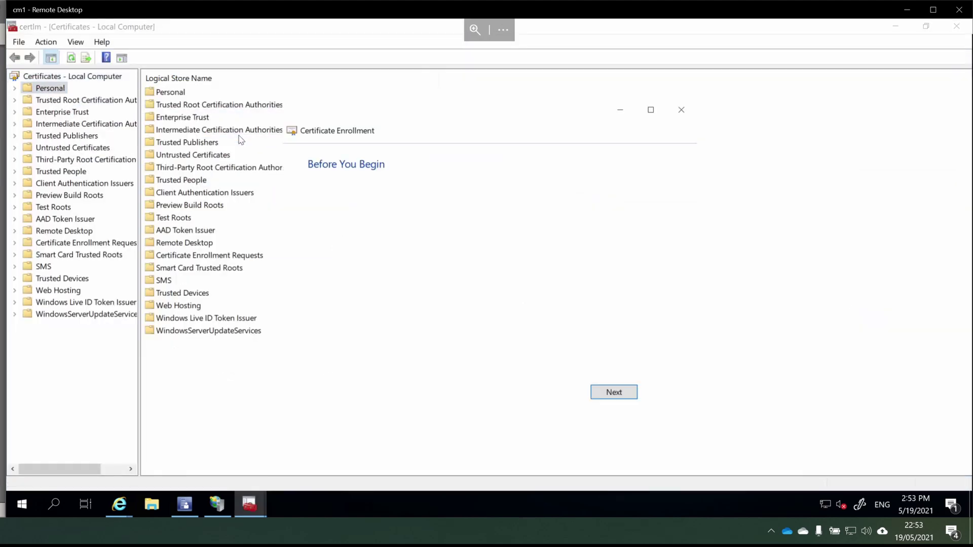
pyautogui.click(614, 394)
pyautogui.click(616, 395)
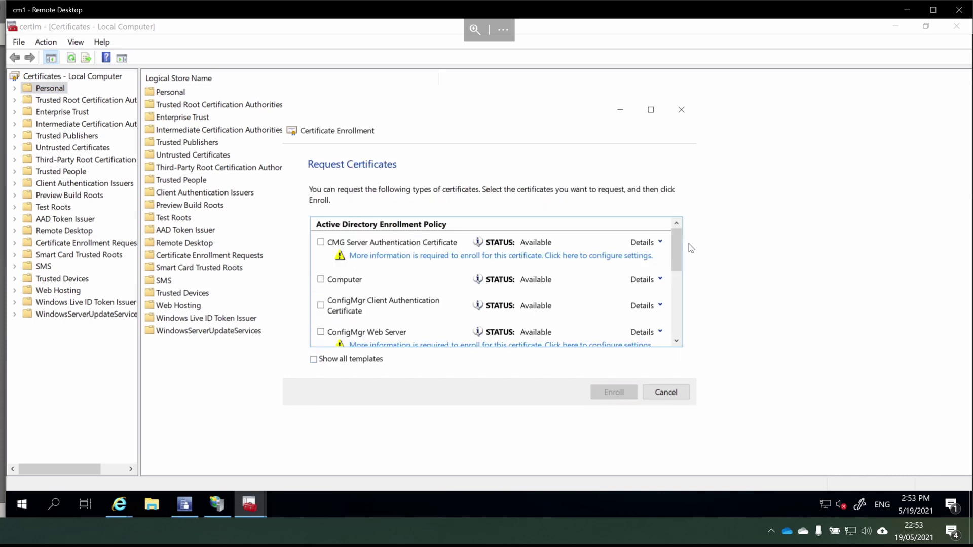
# Step: Select the ConfigMgr Web Server certificate for enrollment and add the common name cm1 to its subject
pyautogui.scroll(-3, 681, 249)
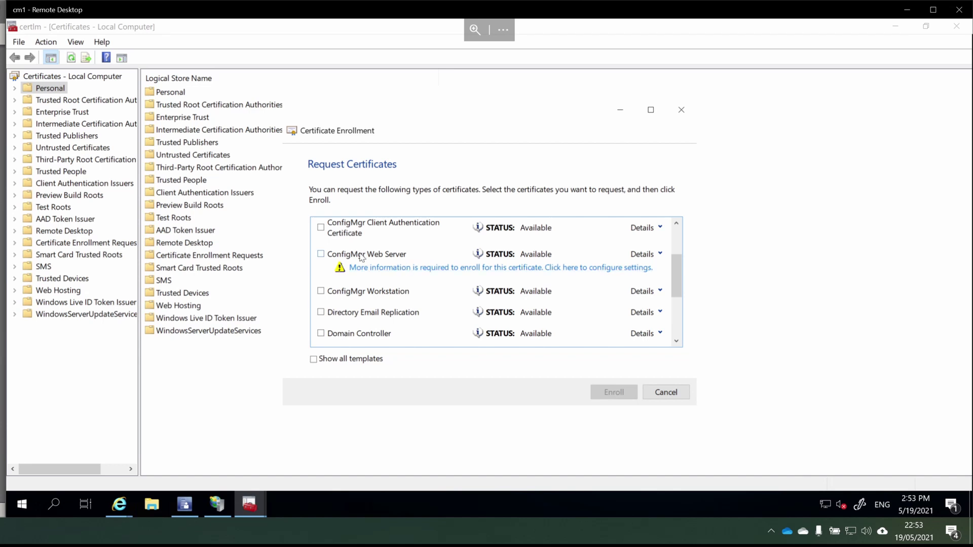
pyautogui.click(321, 254)
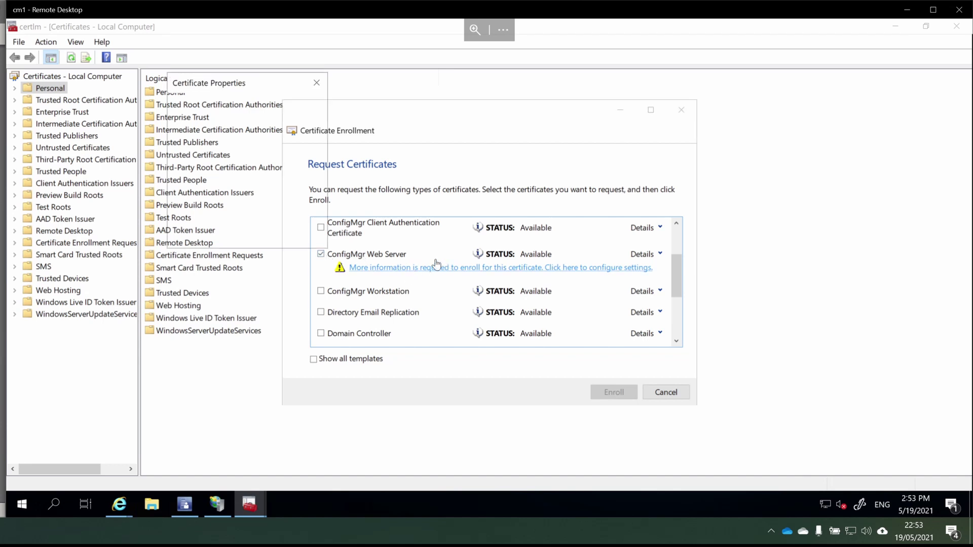
pyautogui.click(395, 268)
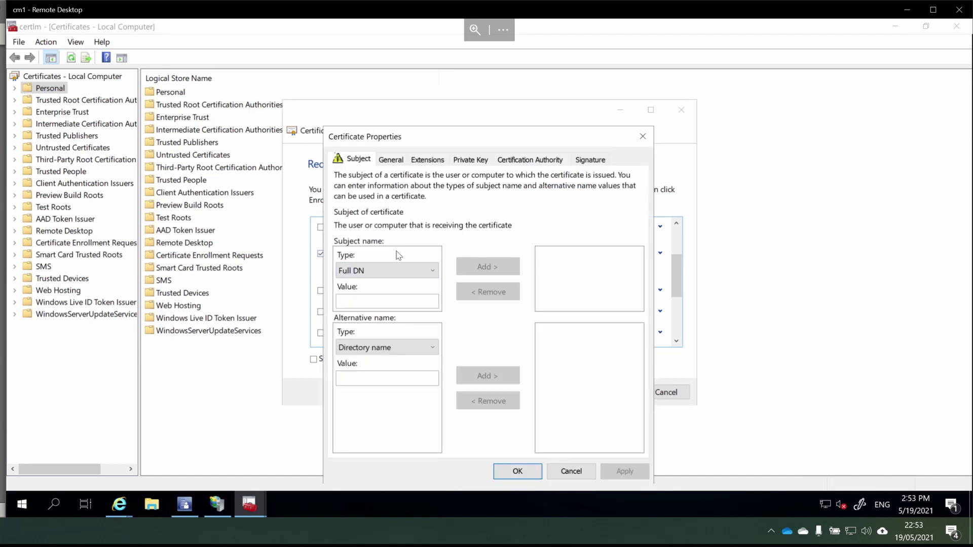
pyautogui.click(397, 276)
pyautogui.click(365, 294)
pyautogui.click(381, 303)
pyautogui.write('cm1')
pyautogui.click(487, 267)
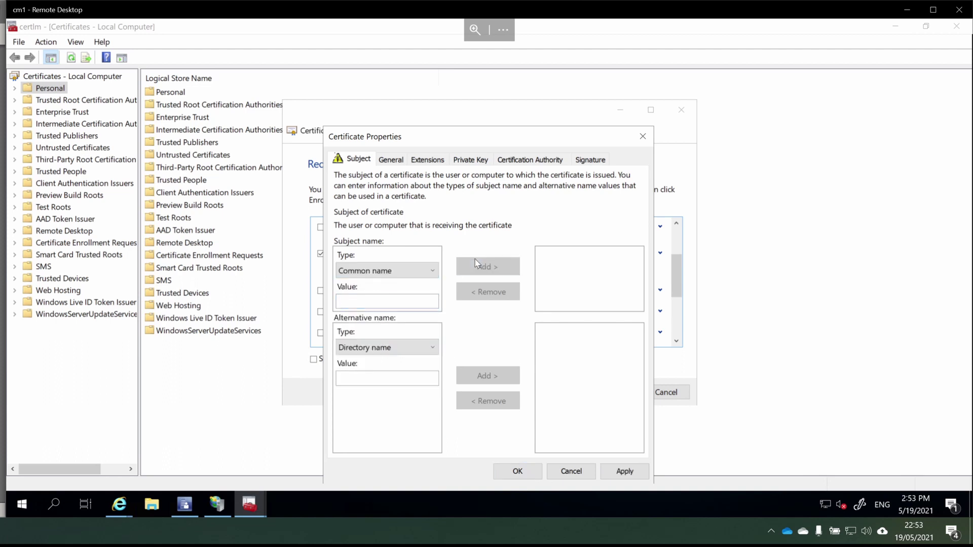
# Step: Enter cm1.corp.contoso.com as a DNS alternative name for the certificate
pyautogui.click(396, 347)
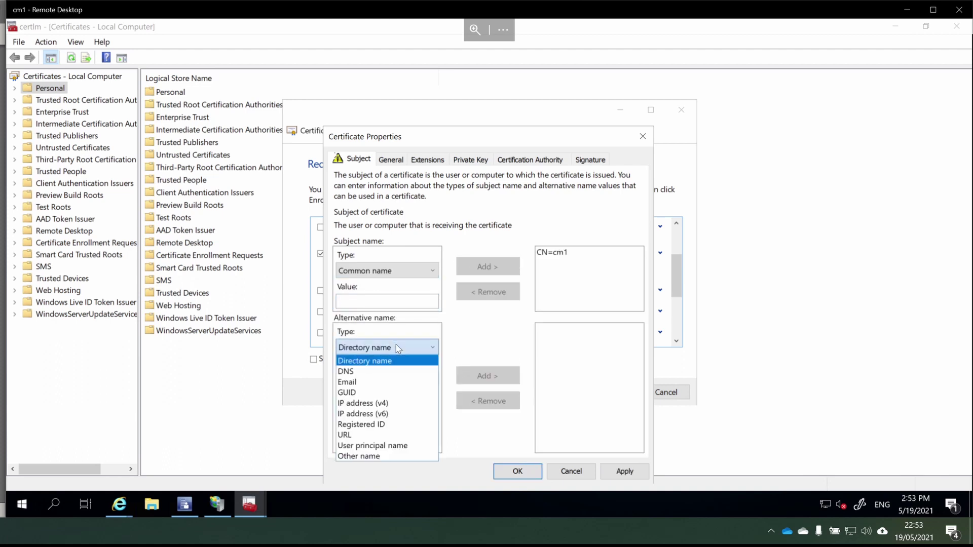
pyautogui.click(394, 371)
pyautogui.click(394, 378)
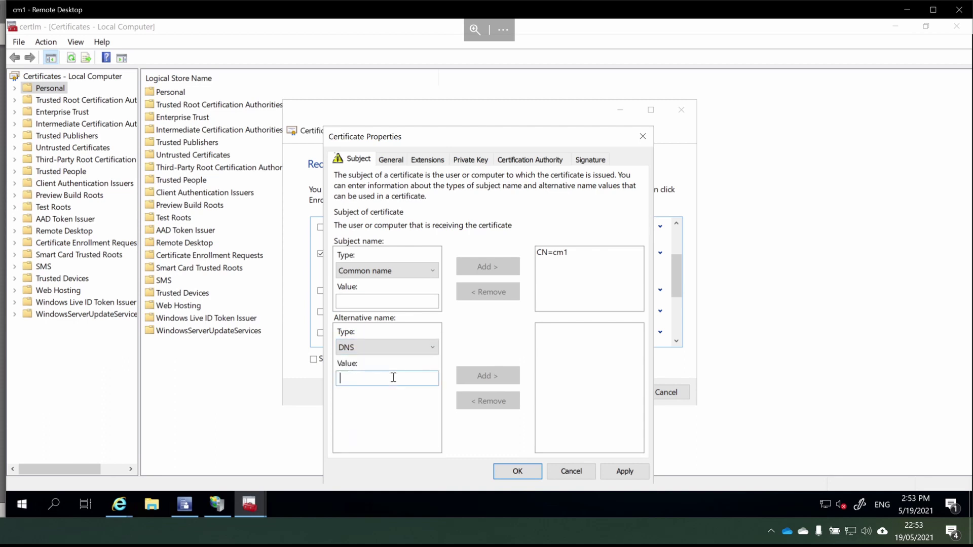
pyautogui.write('cm1.corp.contoso.com')
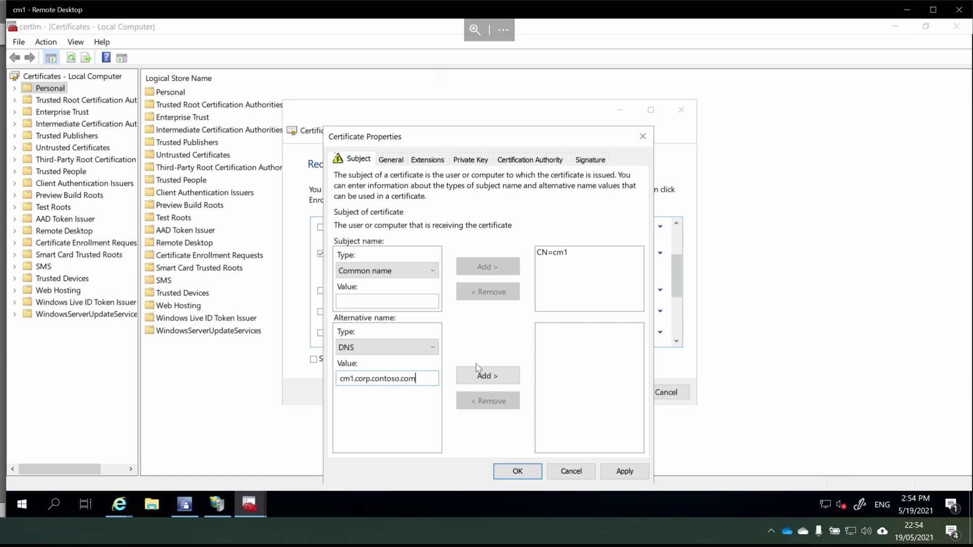
# Step: Give the certificate the friendly name ConfigMgr Web Server, then enroll it and finish the enrollment
pyautogui.click(390, 159)
pyautogui.click(381, 205)
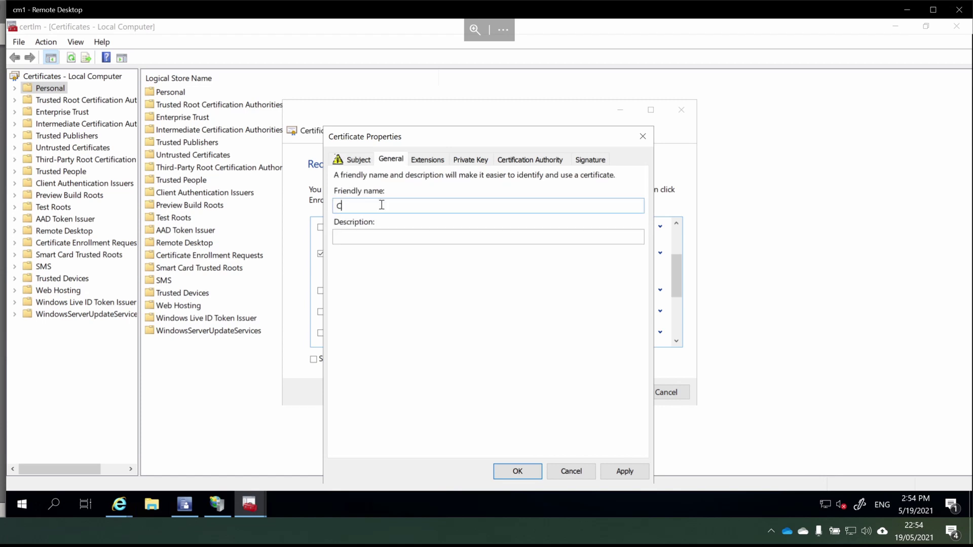
pyautogui.write('Confif')
pyautogui.press('BackSpace')
pyautogui.write('gMgr Web Servbe')
pyautogui.press('Return')
pyautogui.click(623, 394)
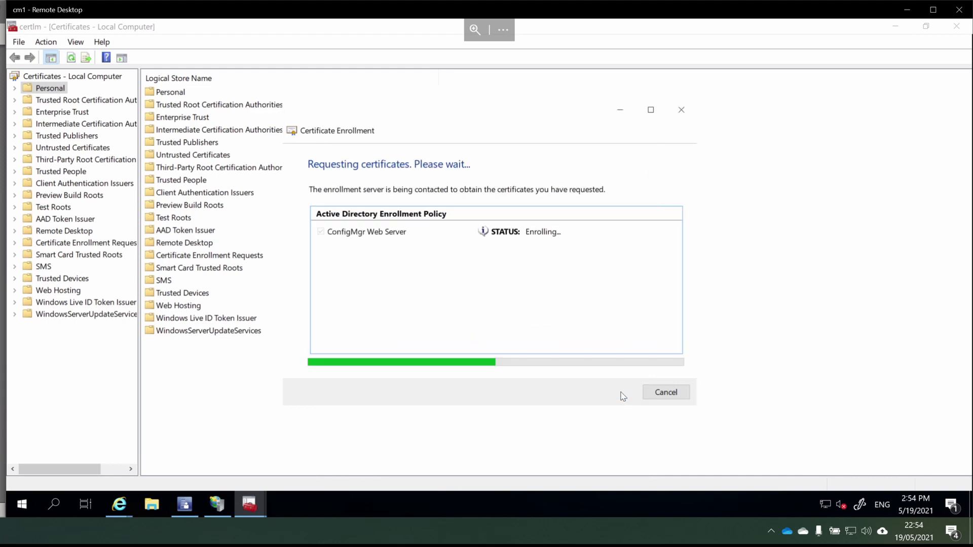
pyautogui.click(668, 392)
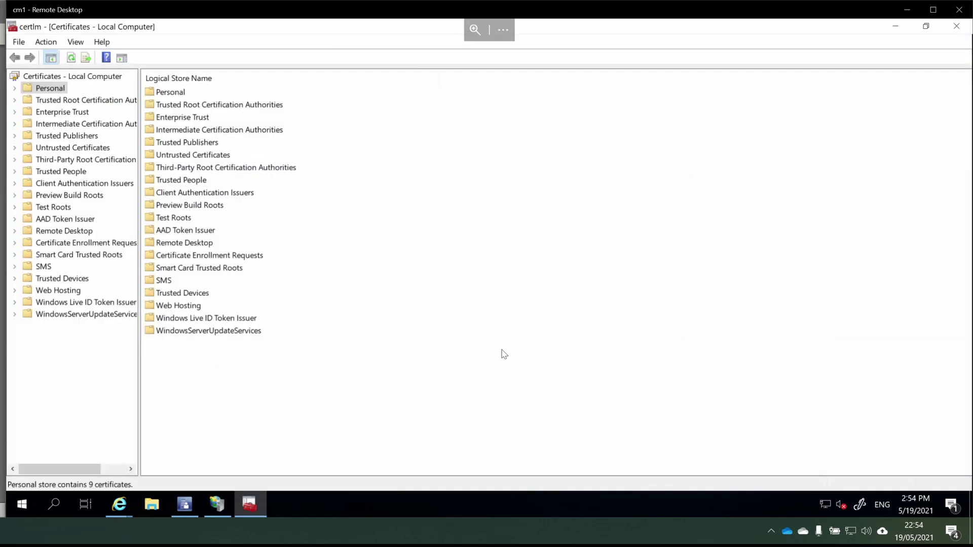
# Step: In IIS Manager, assign the ConfigMgr Web Server certificate to the Default Web Site's HTTPS binding on port 443 and restart the site
pyautogui.click(218, 504)
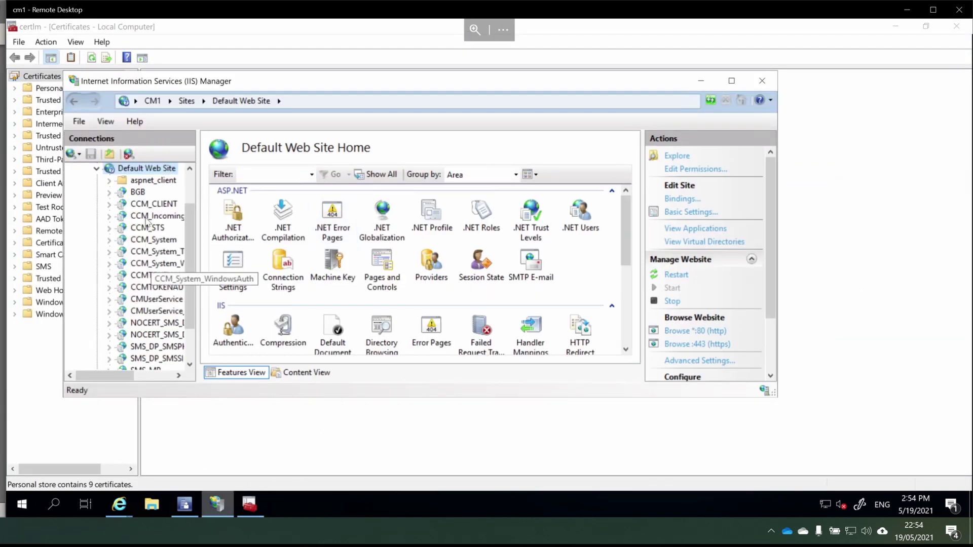
pyautogui.rightClick(156, 175)
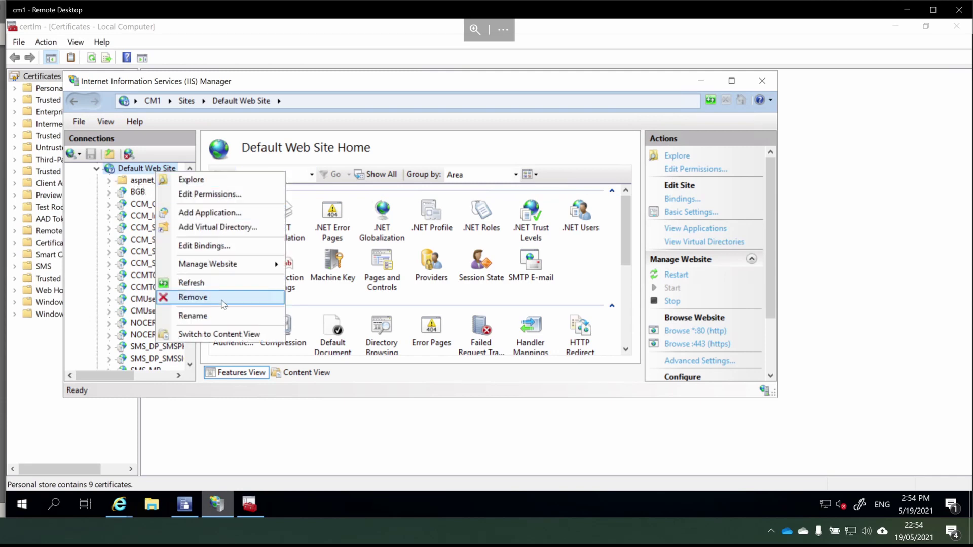
pyautogui.click(226, 247)
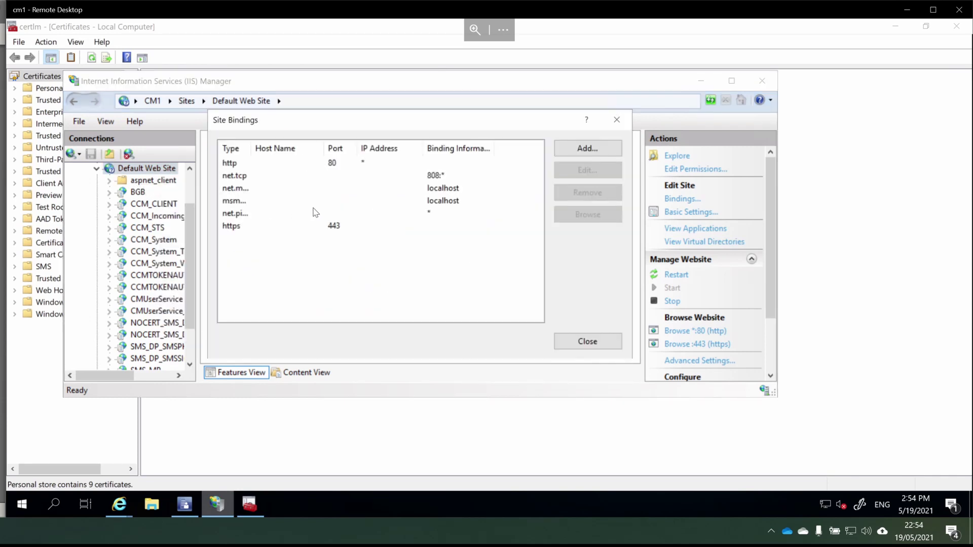
pyautogui.click(247, 229)
pyautogui.click(587, 170)
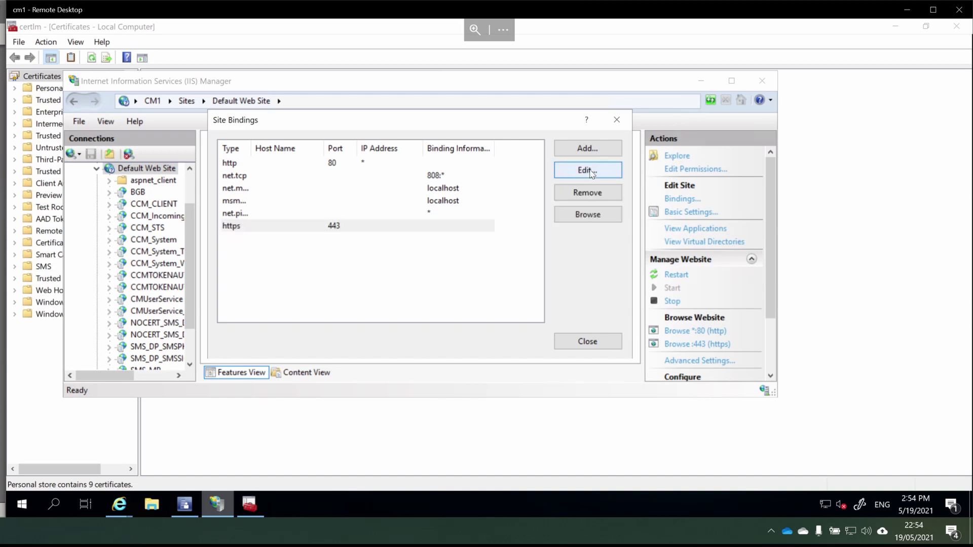
pyautogui.click(423, 318)
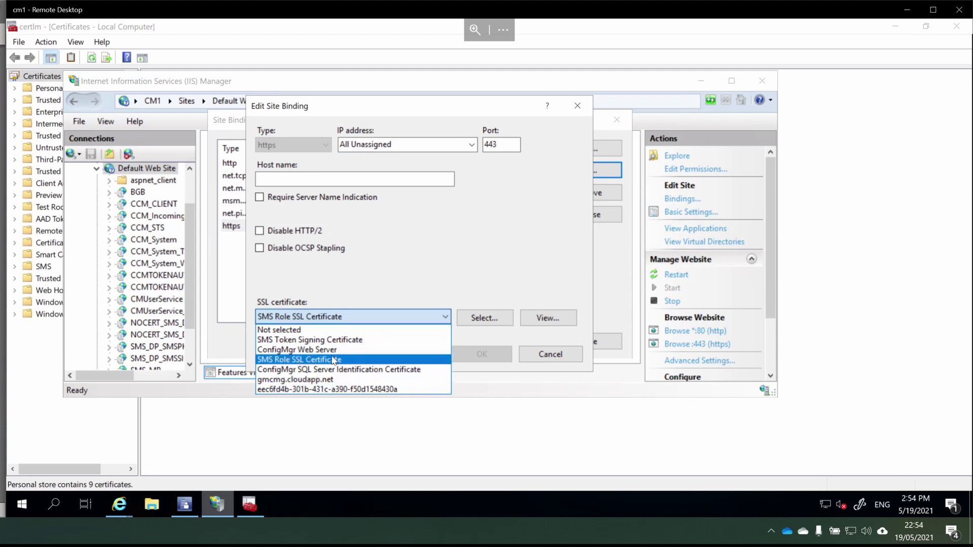
pyautogui.click(347, 349)
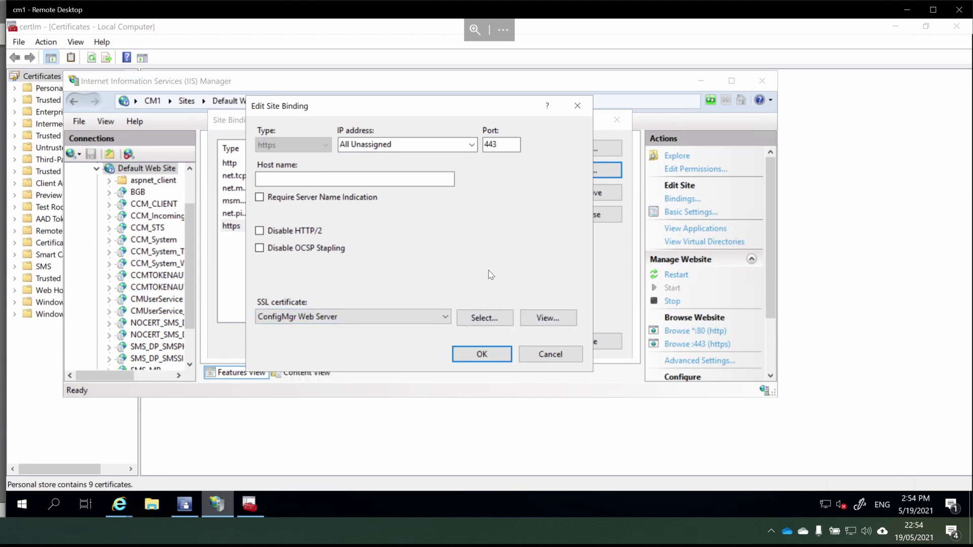
pyautogui.click(484, 354)
pyautogui.click(581, 342)
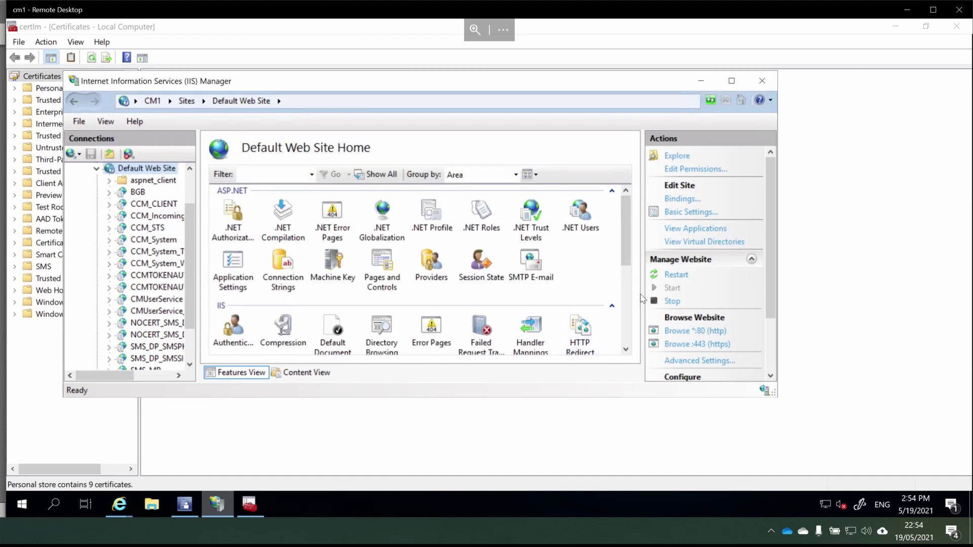
pyautogui.click(676, 277)
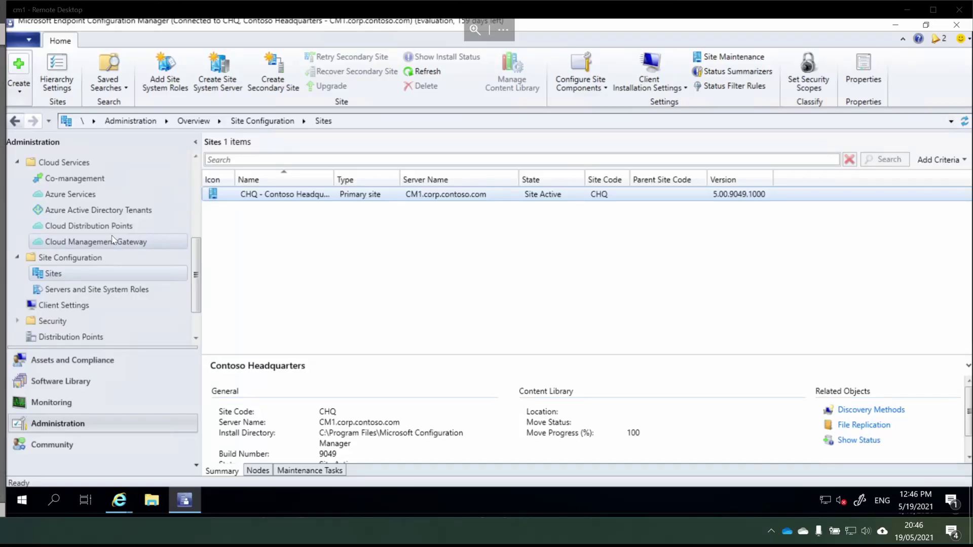
# Step: In the Configuration Manager console, start adding site system roles to the CM1.corp.contoso.com server
pyautogui.click(133, 290)
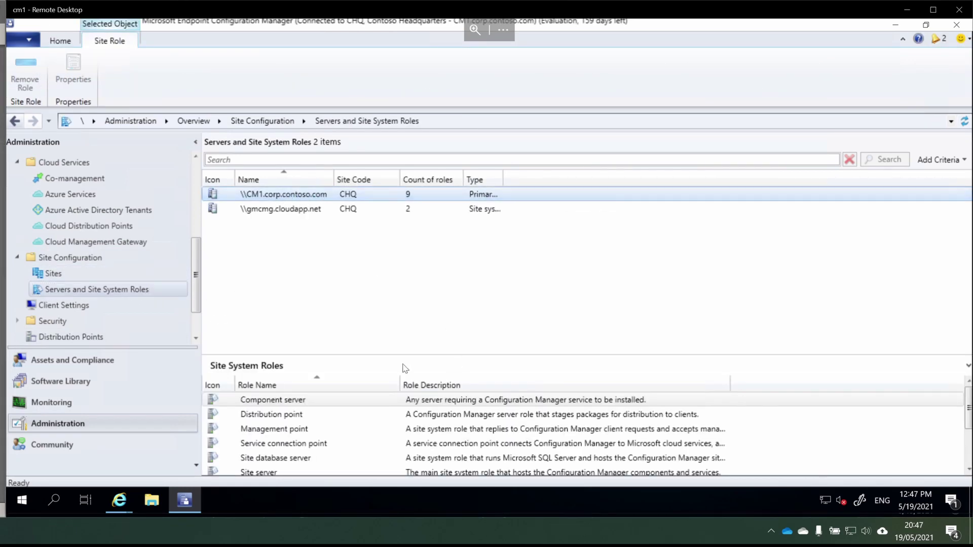
pyautogui.moveTo(404, 361); pyautogui.dragTo(344, 263)
pyautogui.rightClick(286, 198)
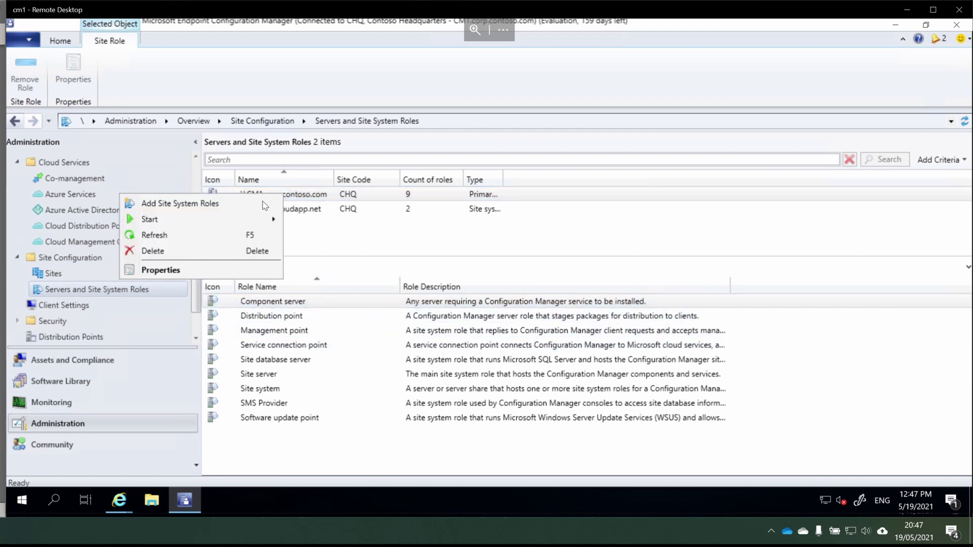
pyautogui.click(253, 205)
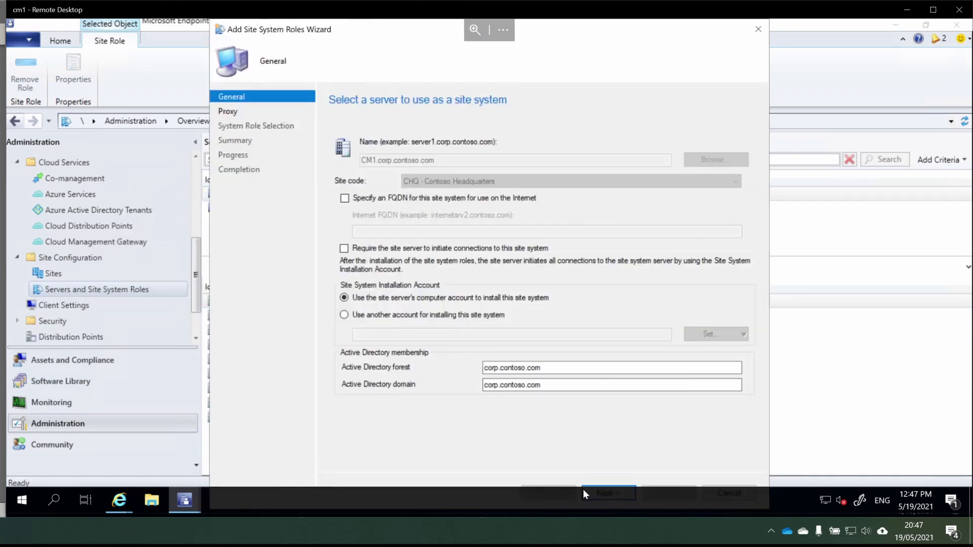
# Step: Keep the general and proxy settings, select the cloud management gateway connection point role, and use GMCMG.CLOUDAPP.NET as its gateway
pyautogui.doubleClick(592, 488)
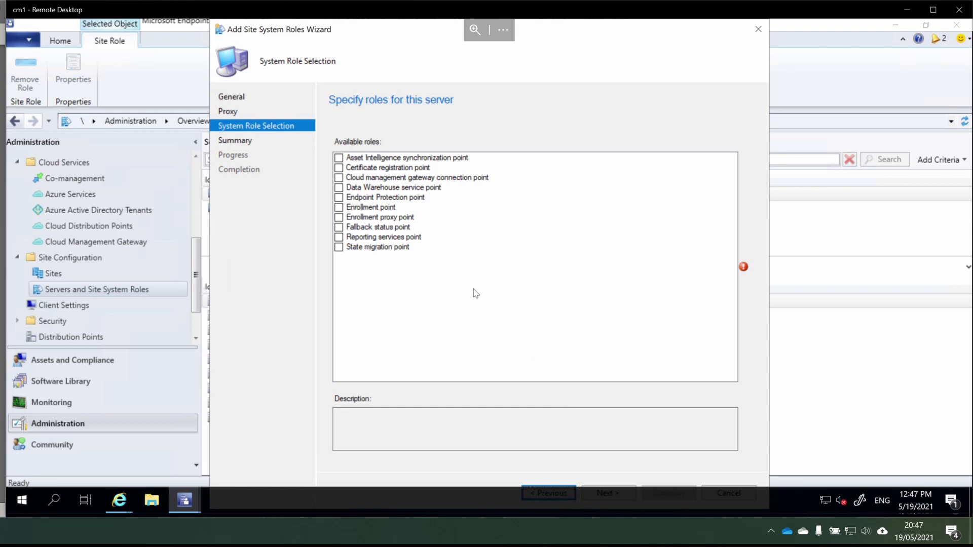
pyautogui.click(338, 178)
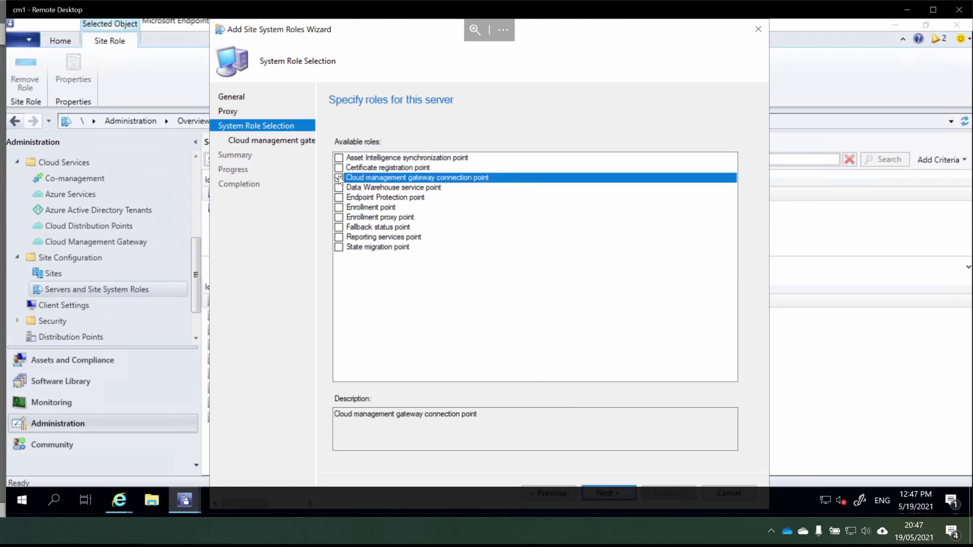
pyautogui.press('Return')
pyautogui.click(650, 175)
pyautogui.click(652, 175)
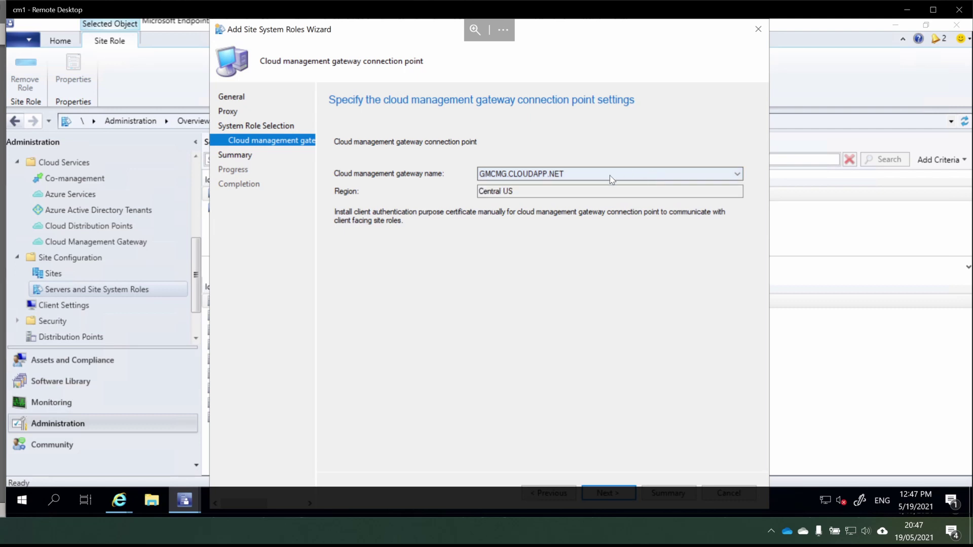
# Step: Finish adding the cloud management gateway connection point role, then check the connection points of the gmcmg.cloudapp.net gateway
pyautogui.press('Return')
pyautogui.press('Return')
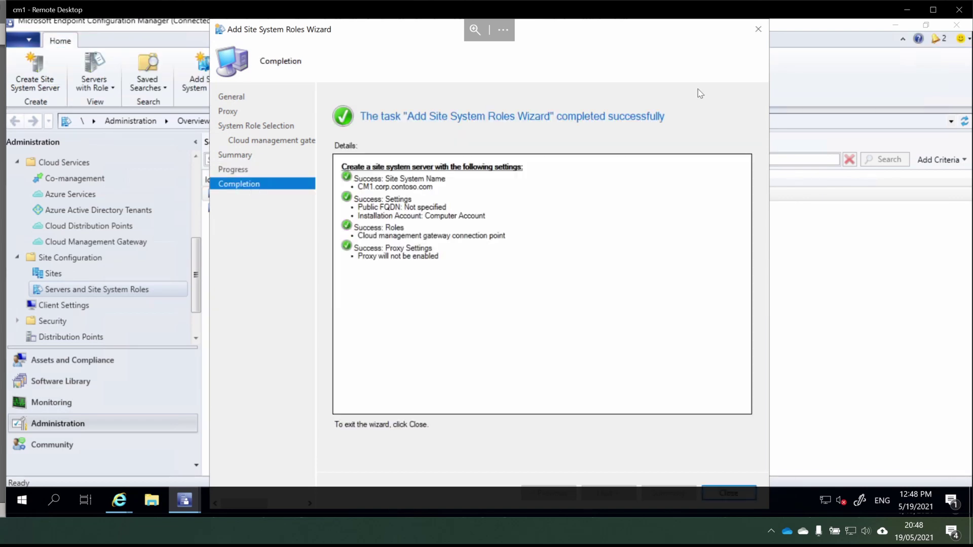
pyautogui.click(756, 30)
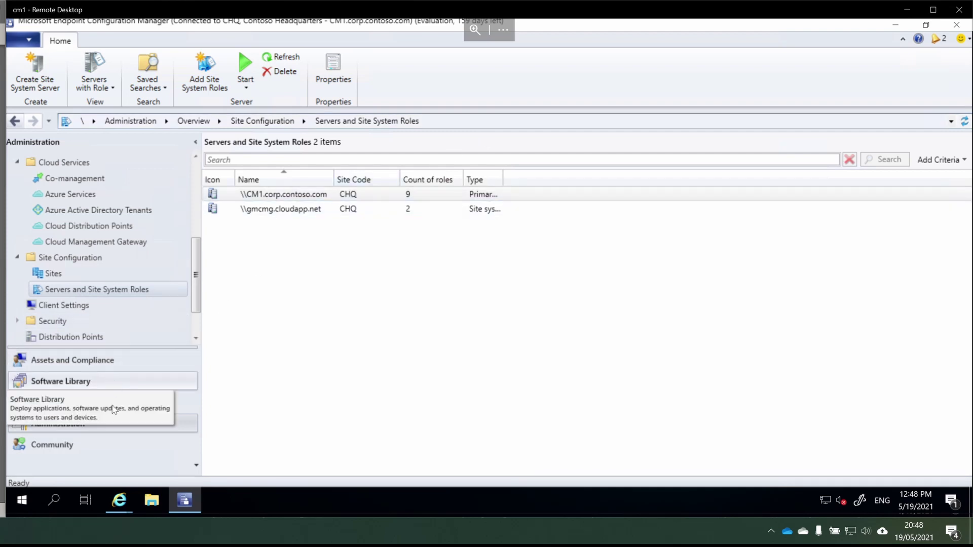
pyautogui.click(102, 242)
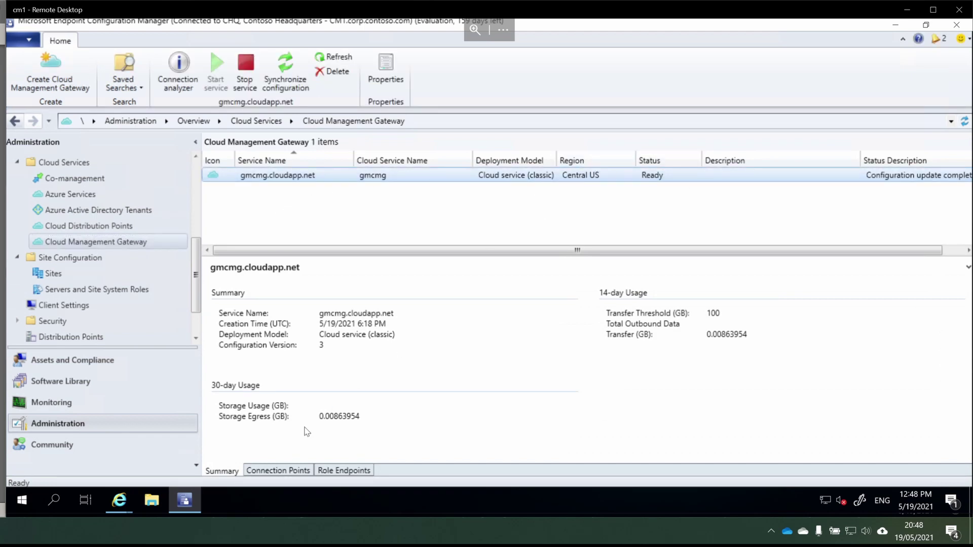
pyautogui.click(276, 472)
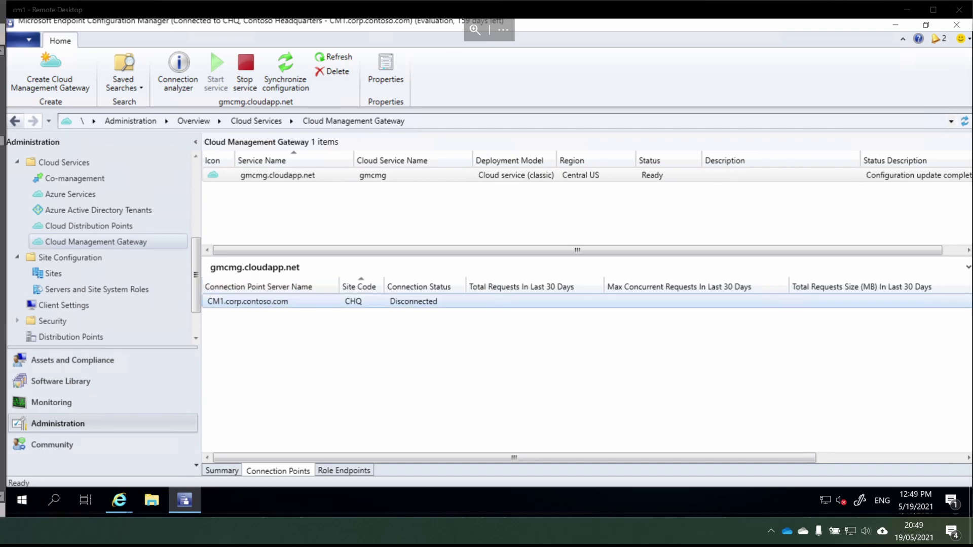
# Step: Allow cloud management gateway traffic on CM1's management point, with intranet and Internet connections
pyautogui.click(108, 290)
pyautogui.click(319, 301)
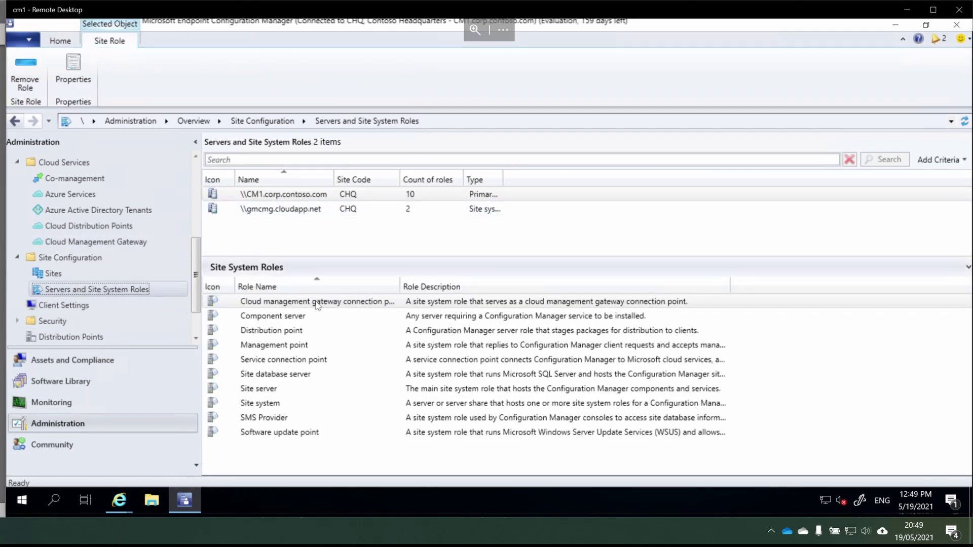
pyautogui.rightClick(294, 349)
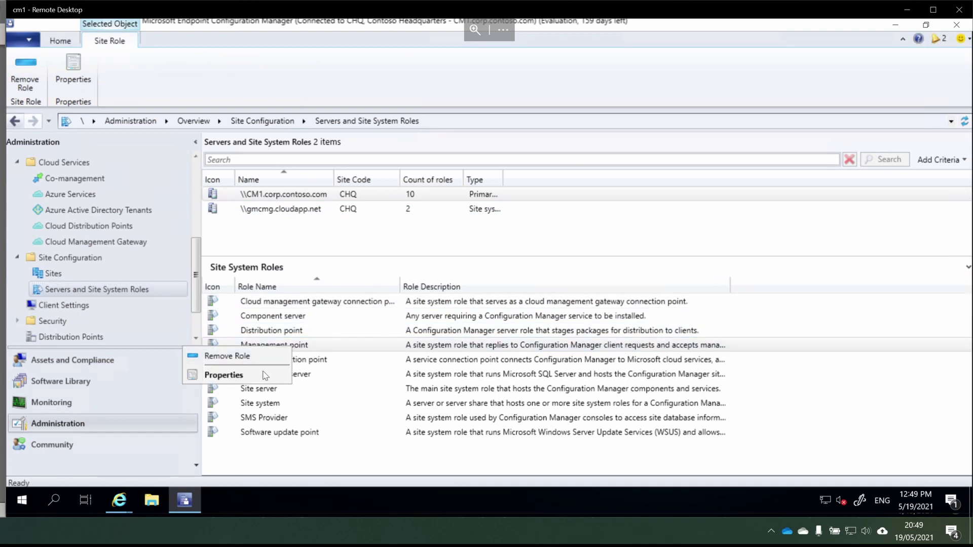
pyautogui.click(268, 374)
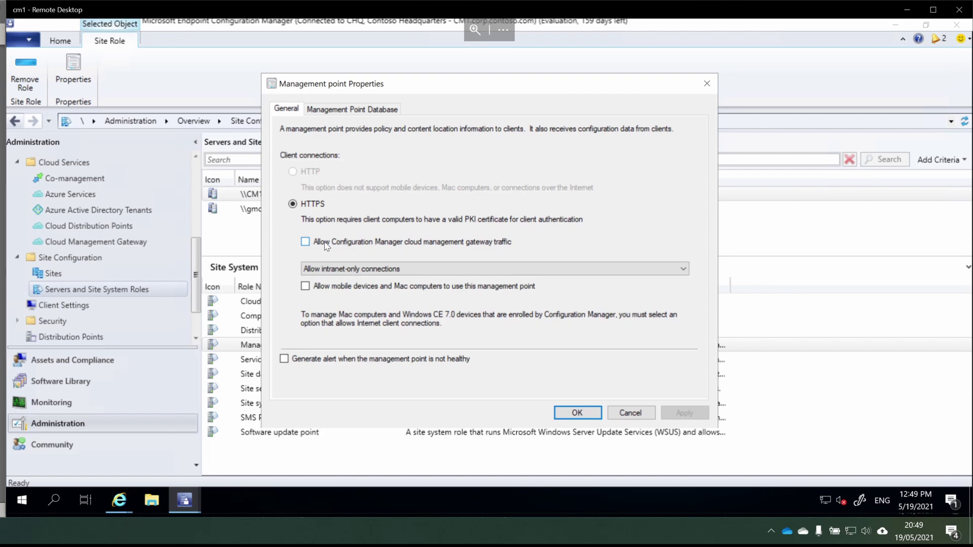
pyautogui.click(360, 245)
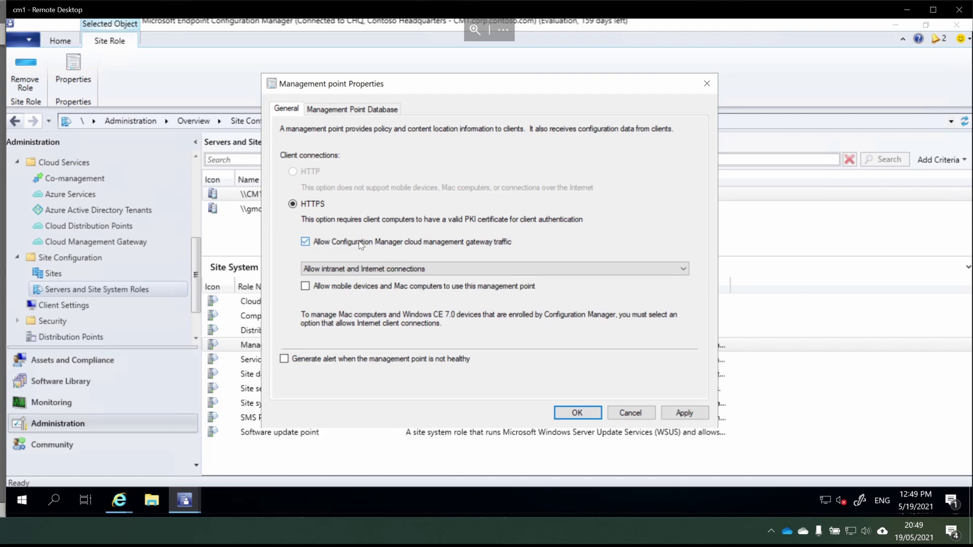
pyautogui.click(356, 271)
pyautogui.press('Return')
pyautogui.press('Return')
# Step: Allow cloud management gateway traffic on CM1's software update point, with Internet and intranet client connections
pyautogui.click(285, 434)
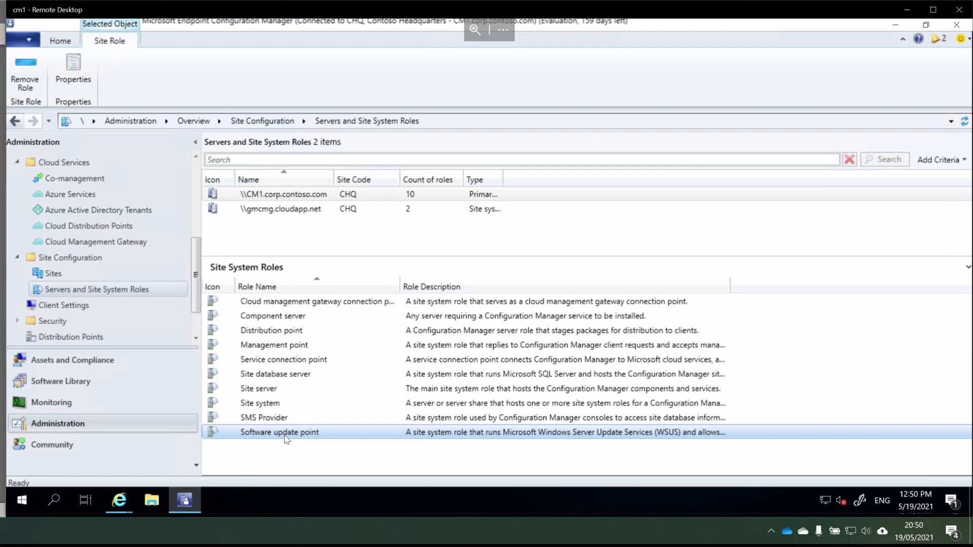
pyautogui.hotkey('shift', 'F10')
pyautogui.click(244, 467)
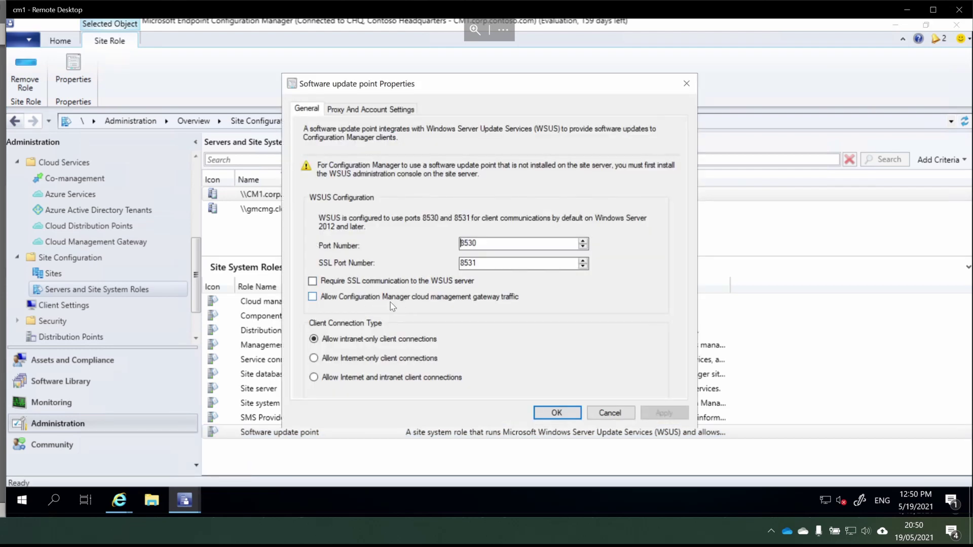
pyautogui.click(429, 300)
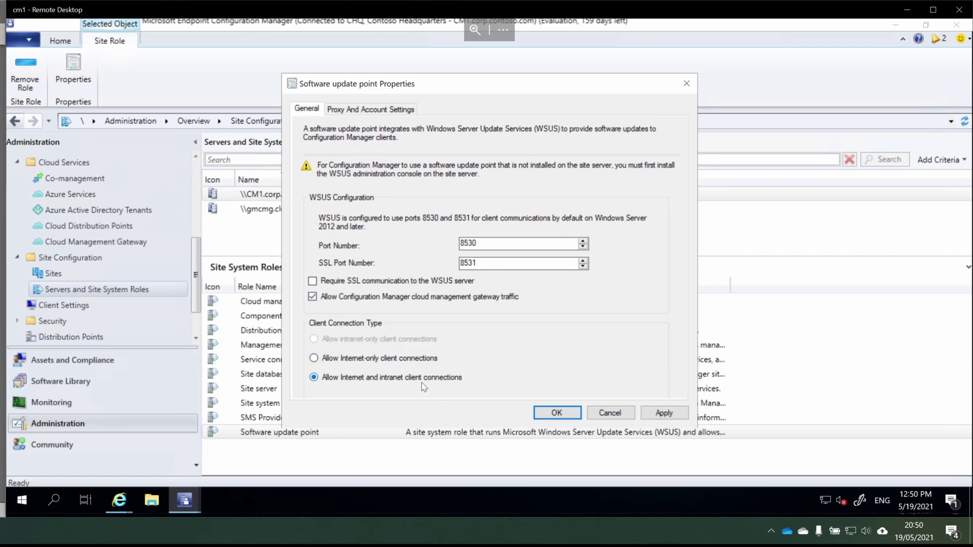
pyautogui.click(556, 413)
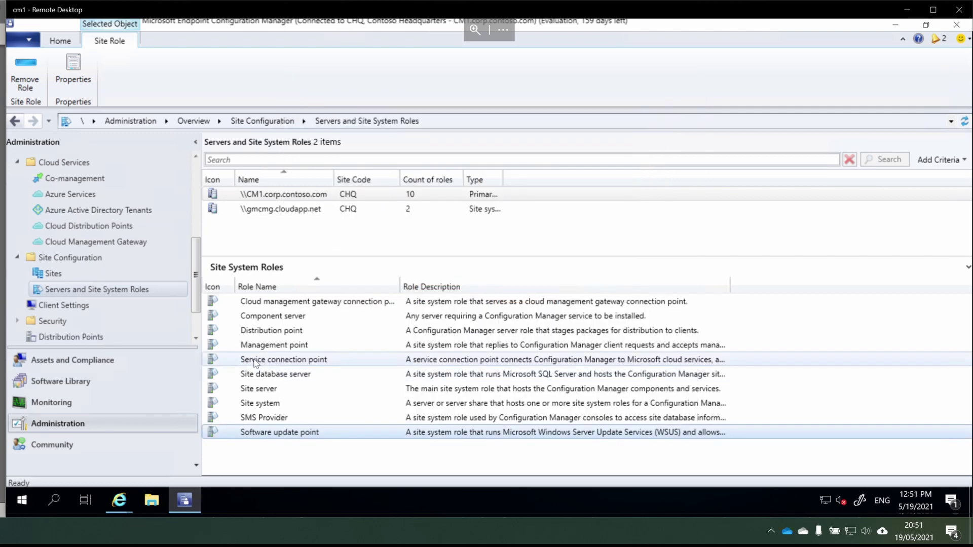
# Step: Check the connection status of the connection point for the gmcmg.cloudapp.net gateway
pyautogui.click(97, 242)
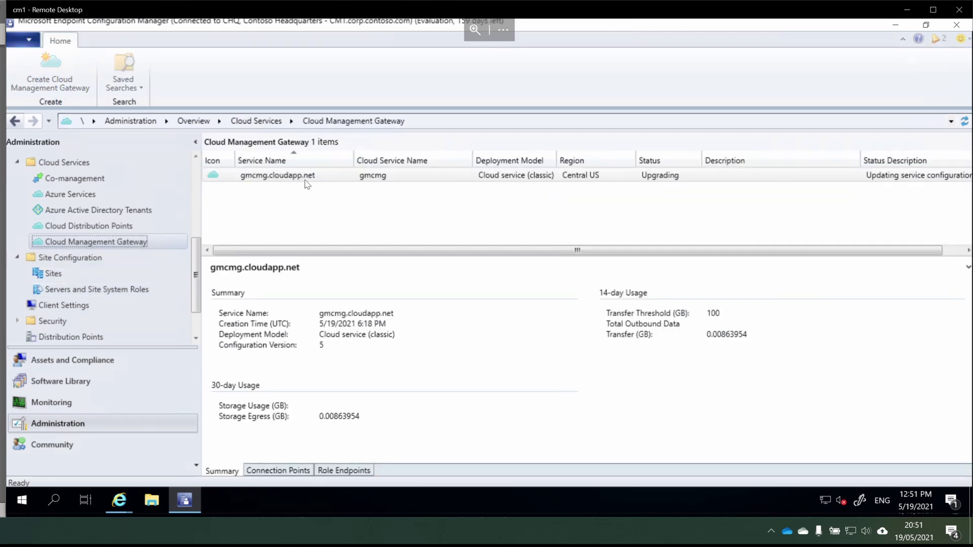
pyautogui.click(308, 176)
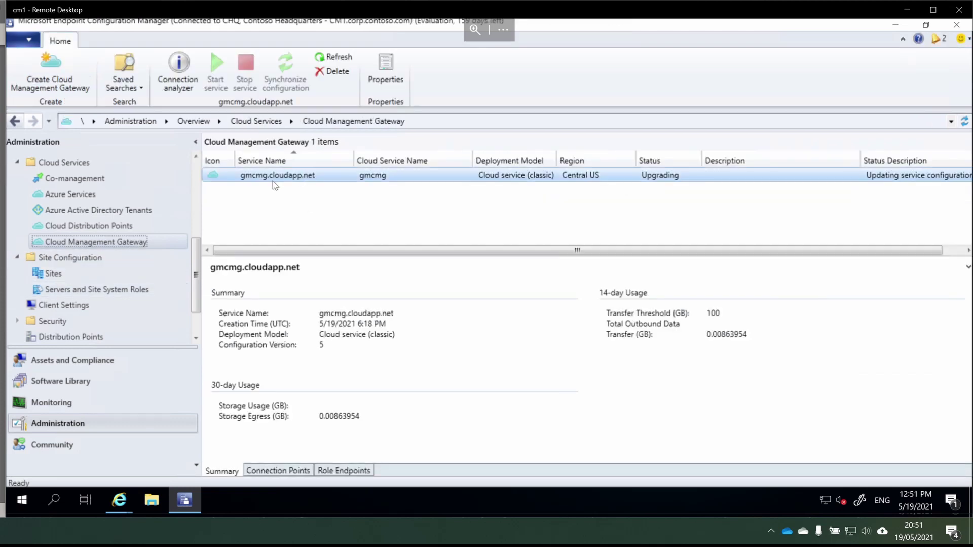
pyautogui.click(297, 470)
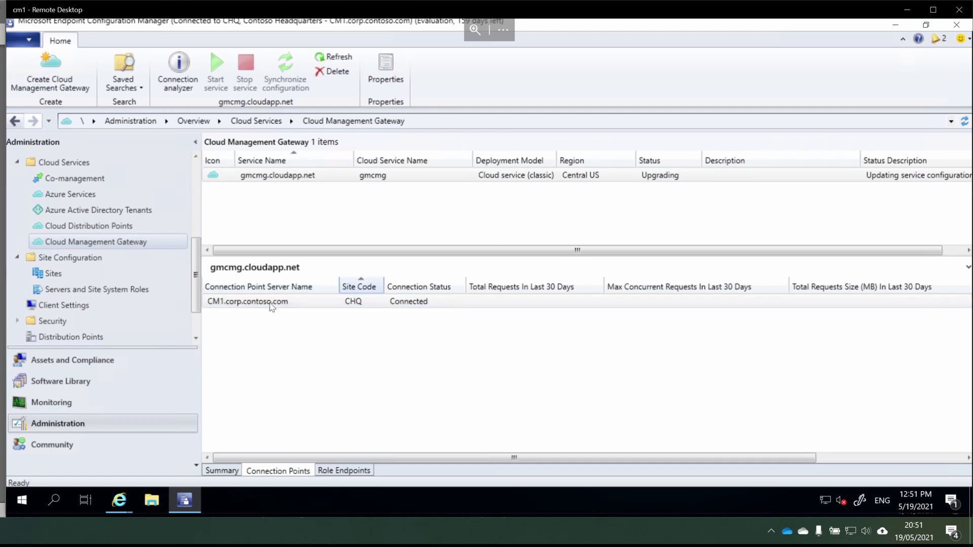
pyautogui.click(406, 302)
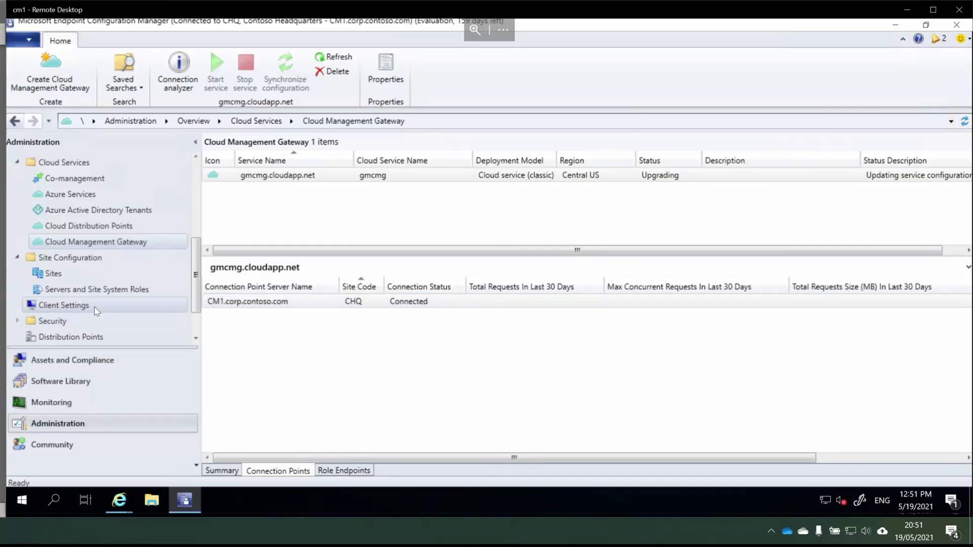
# Step: In the default client settings for Cloud Services, keep cloud management gateway use enabled and allow access to the cloud distribution point
pyautogui.click(96, 310)
pyautogui.rightClick(278, 196)
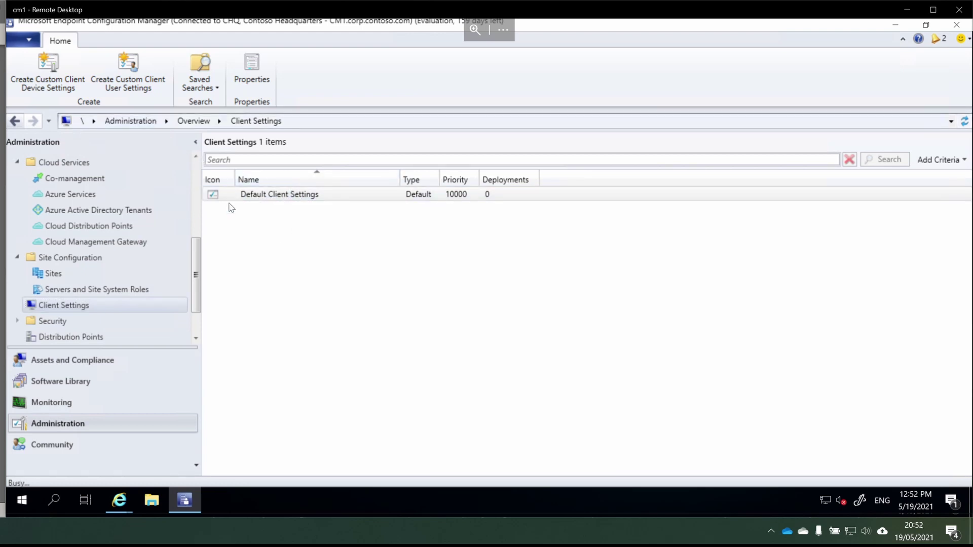
pyautogui.doubleClick(292, 197)
pyautogui.click(274, 108)
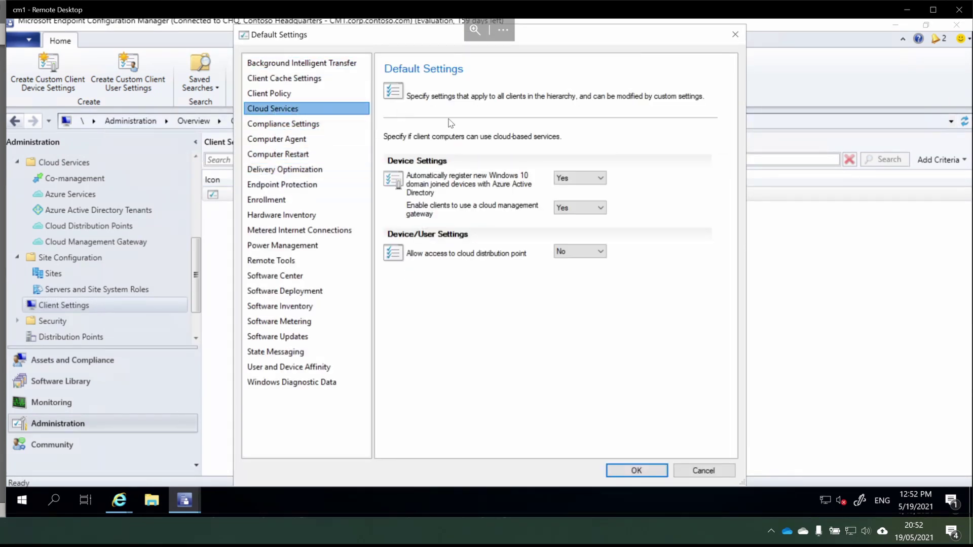
pyautogui.click(568, 209)
pyautogui.click(599, 210)
pyautogui.click(589, 252)
pyautogui.click(581, 272)
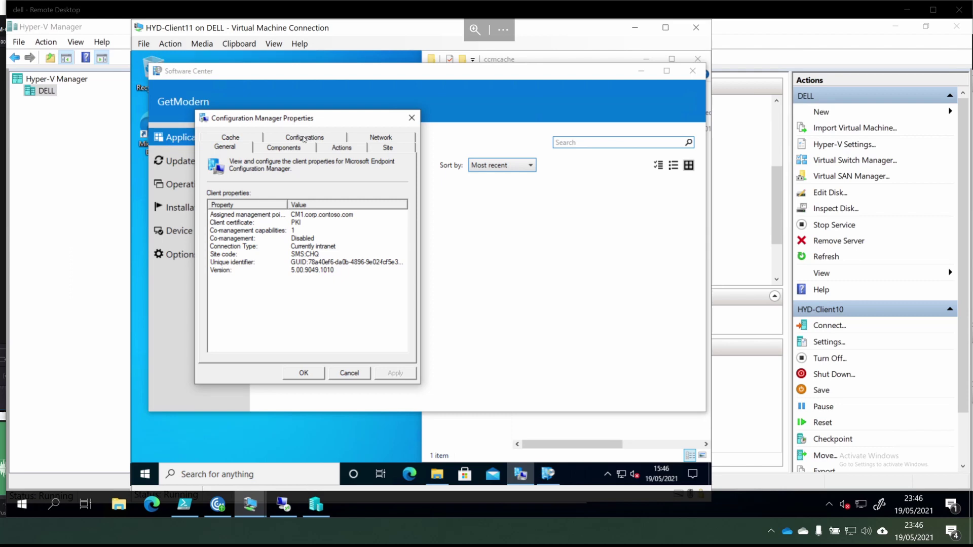
# Step: On the HYD-Client11 virtual machine, examine the assigned management point and client certificate in the Configuration Manager client properties
pyautogui.click(305, 215)
pyautogui.moveTo(286, 203); pyautogui.dragTo(320, 208)
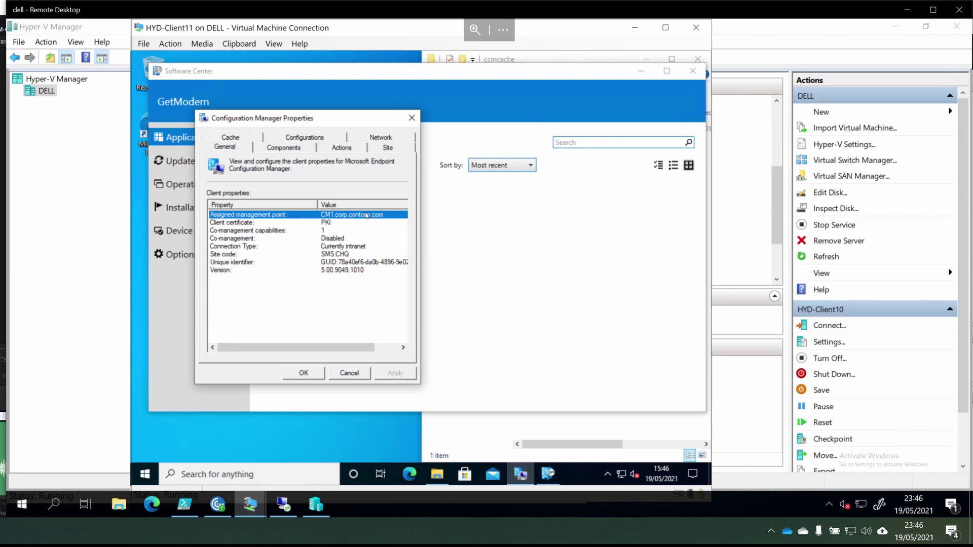
pyautogui.click(338, 224)
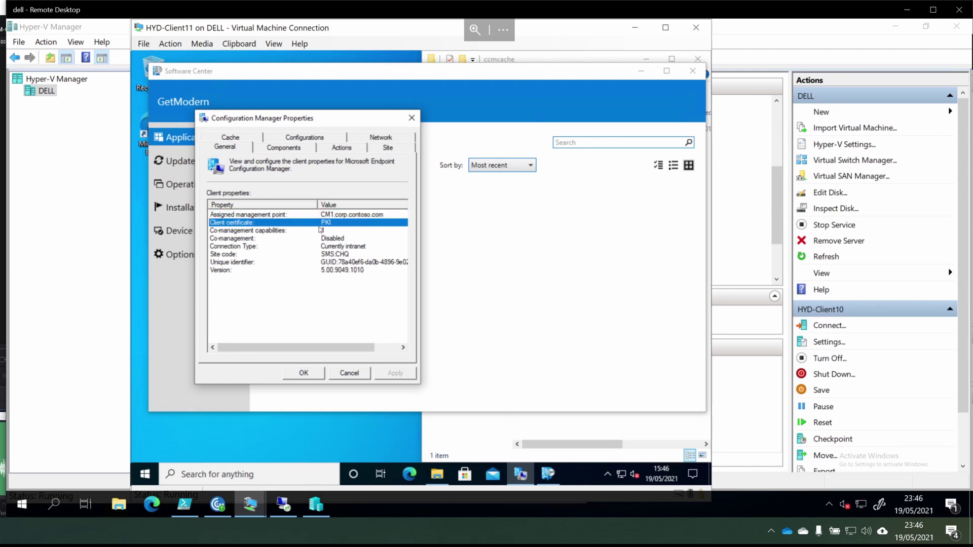
pyautogui.press('Escape')
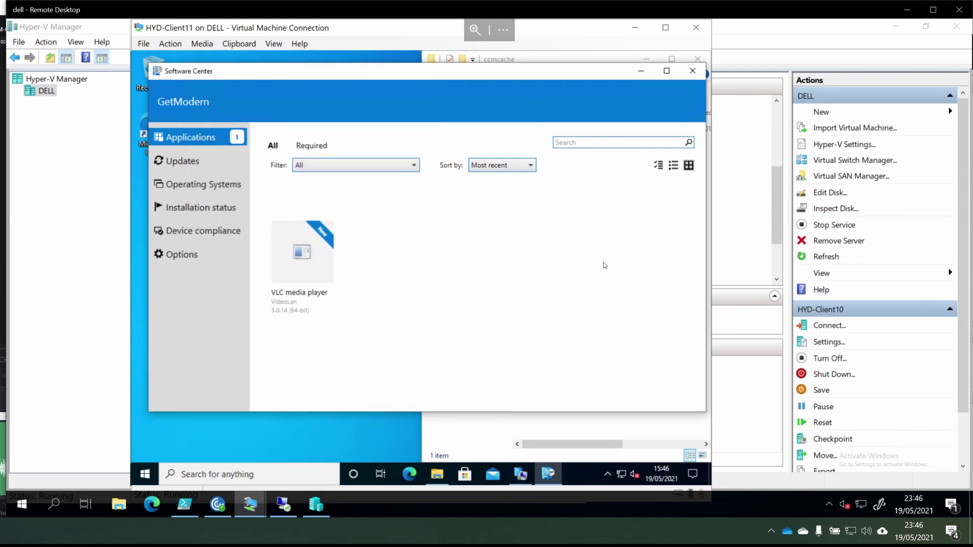
# Step: View the VLC media player details in Software Center, then inspect the contents and path of the ccmcache folder
pyautogui.click(326, 269)
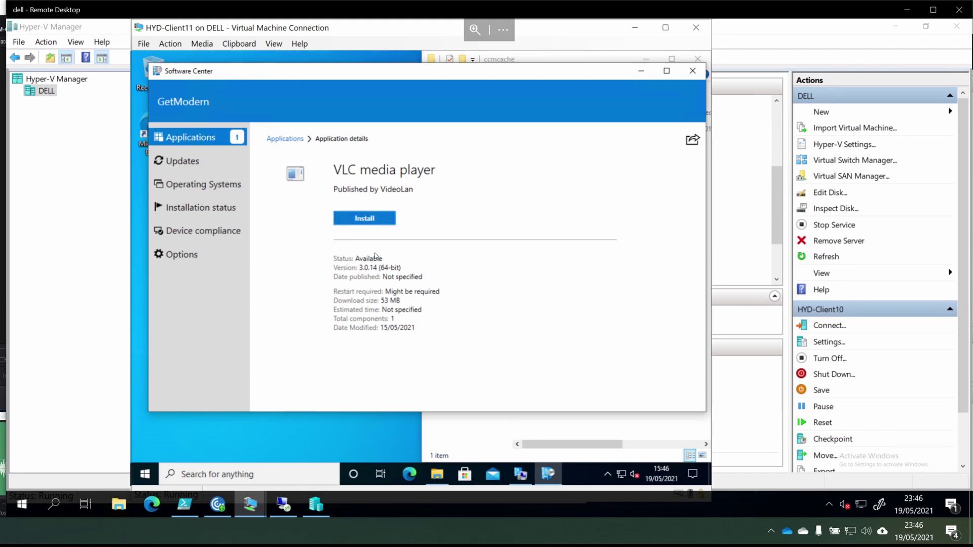
pyautogui.click(586, 435)
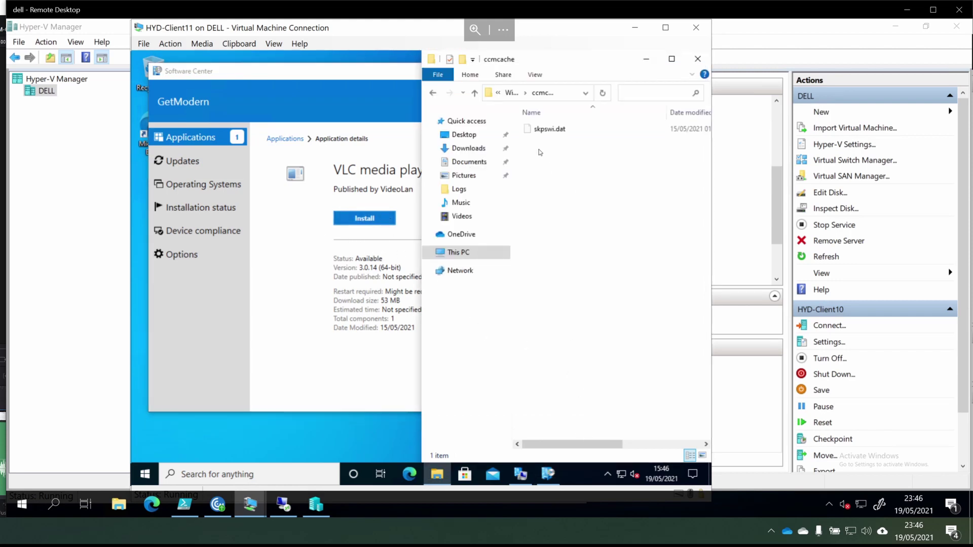
pyautogui.click(559, 94)
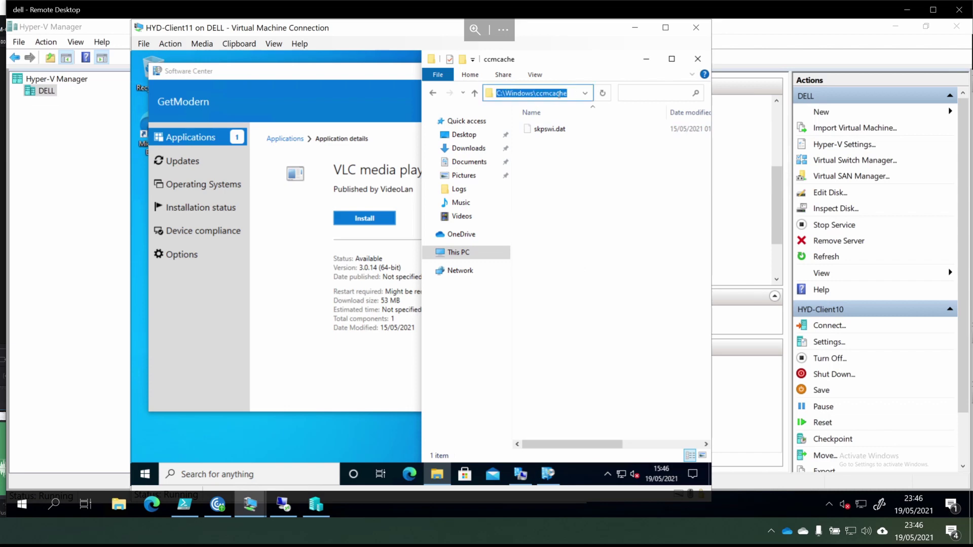
pyautogui.click(558, 158)
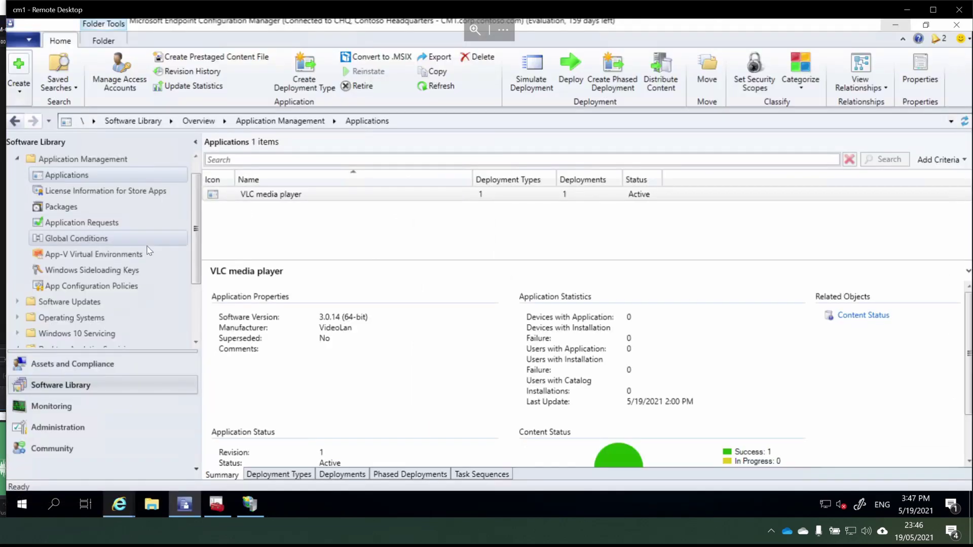
# Step: In the Configuration Manager console, check the content locations of the VLC media player application and leave its properties unchanged
pyautogui.rightClick(287, 197)
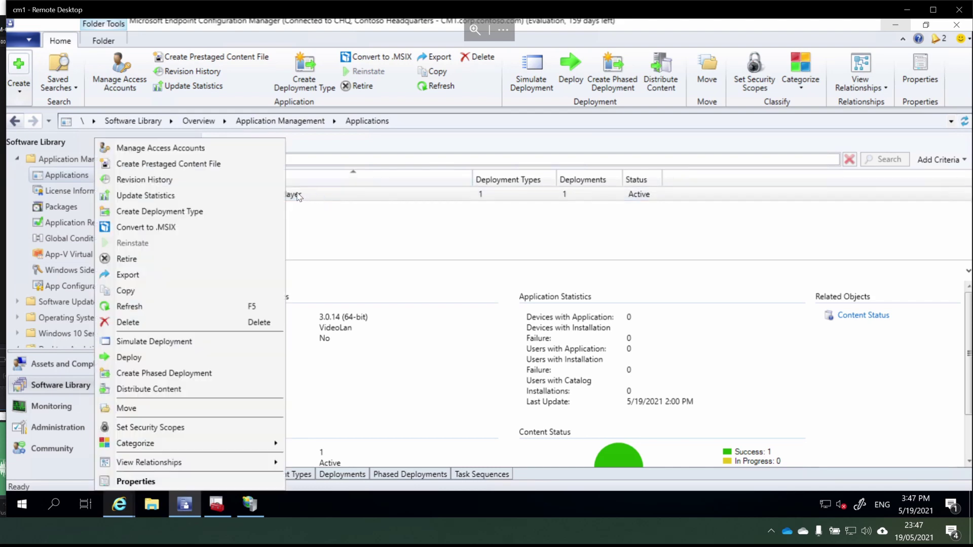
pyautogui.click(208, 485)
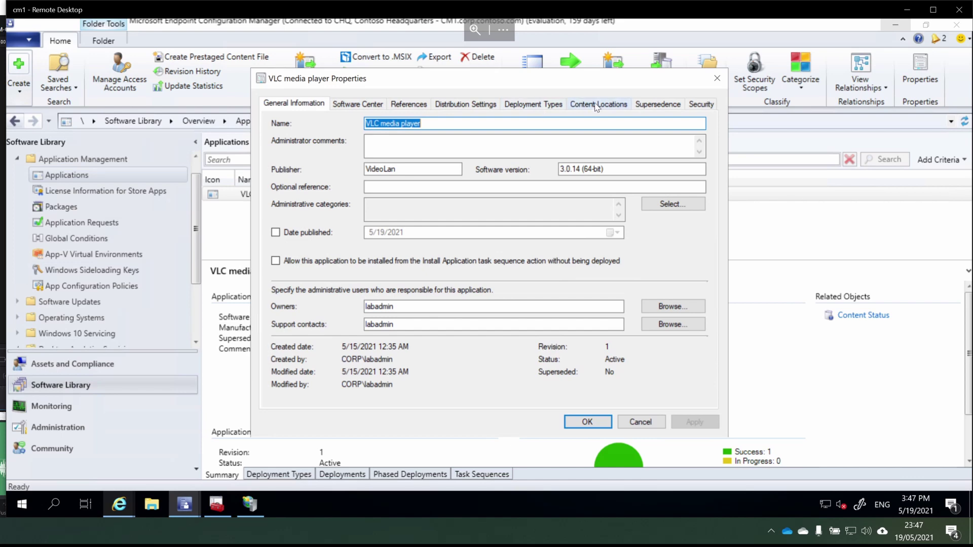
pyautogui.click(601, 104)
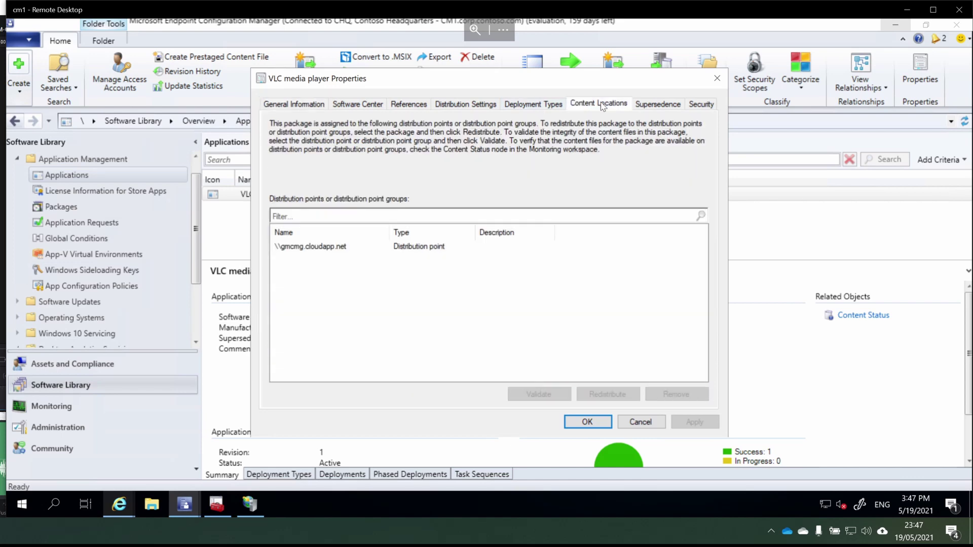
pyautogui.click(317, 250)
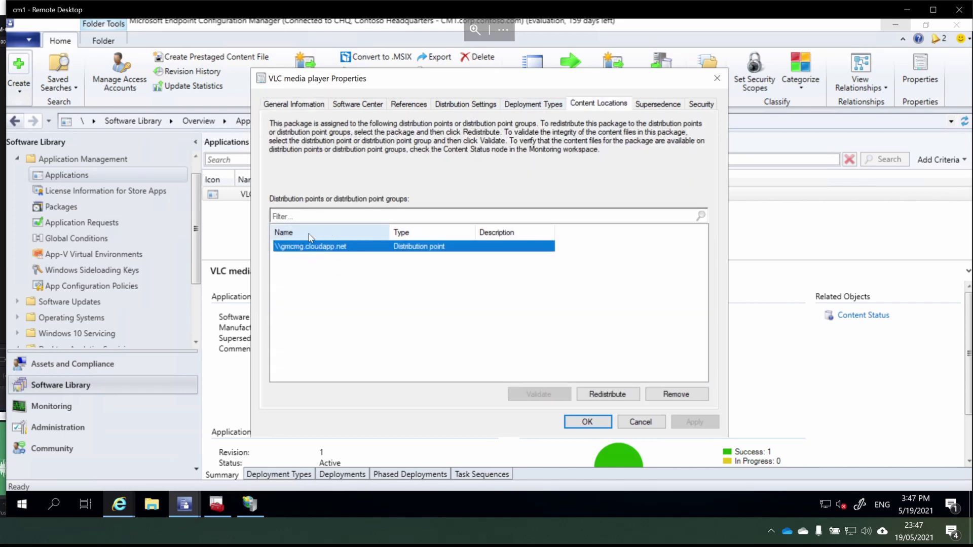
pyautogui.click(635, 424)
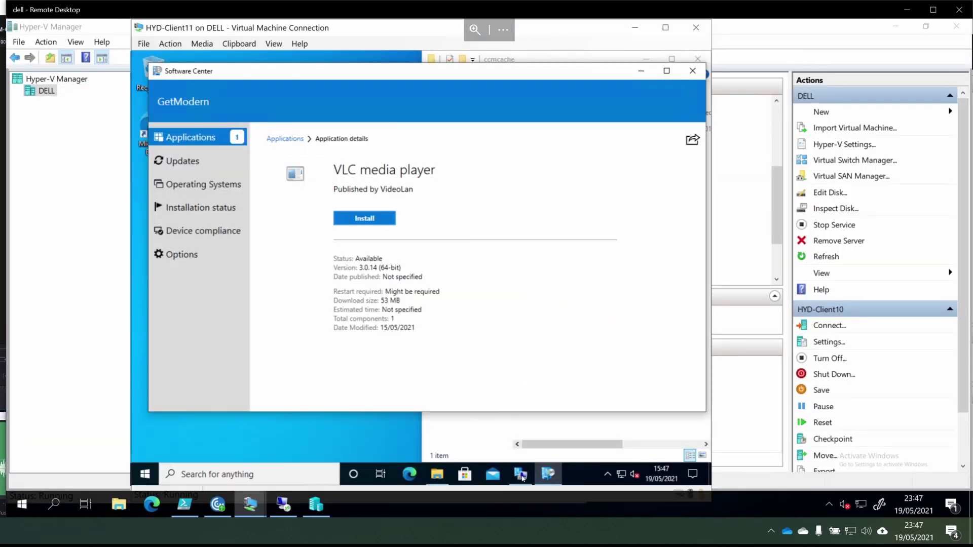
# Step: Connect the HYD-Client11 virtual machine's network adapter to the Wired (Home) virtual switch
pyautogui.click(521, 476)
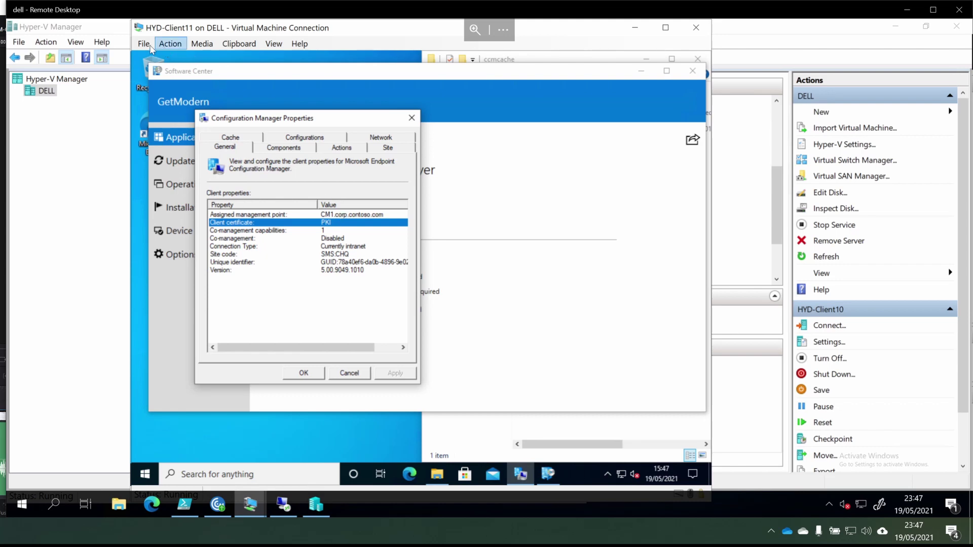
pyautogui.click(168, 50)
pyautogui.click(154, 56)
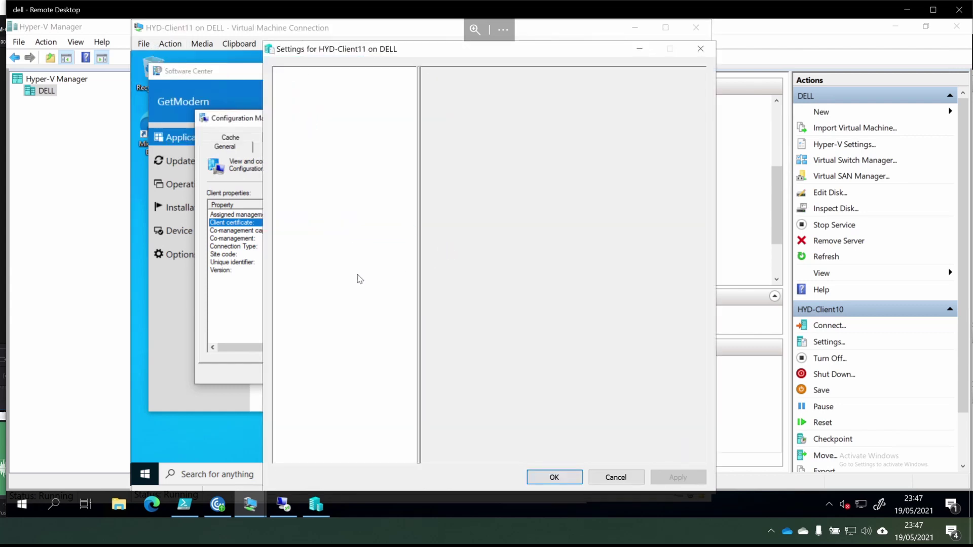
pyautogui.click(348, 232)
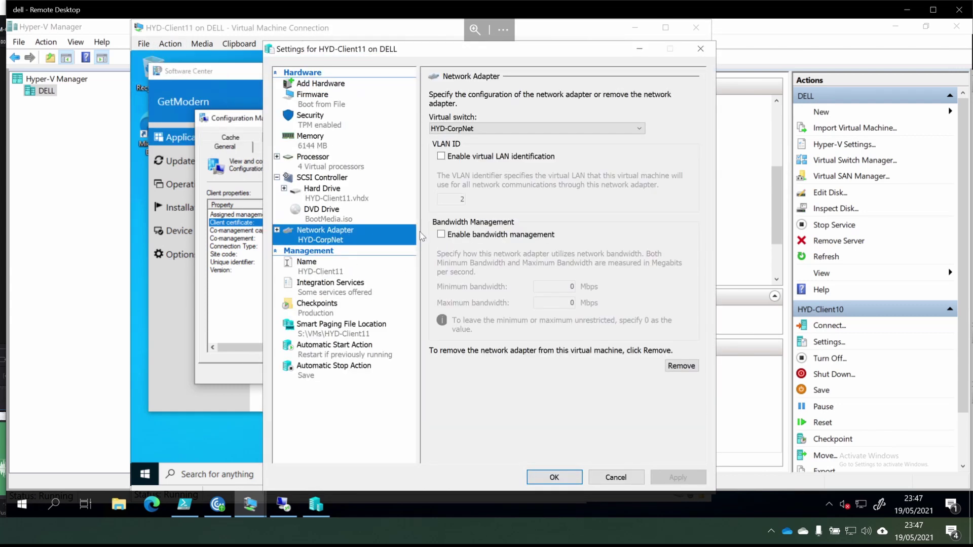
pyautogui.click(485, 131)
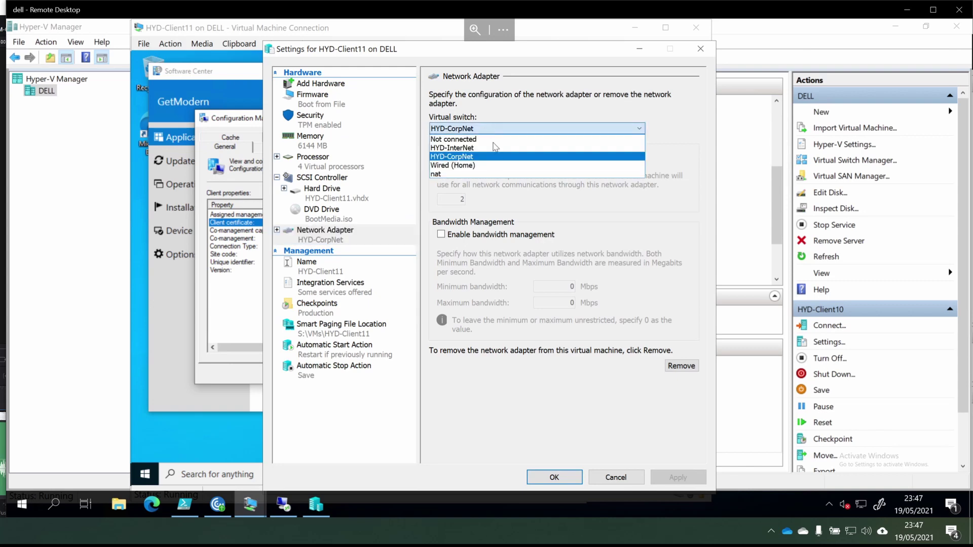
pyautogui.click(487, 172)
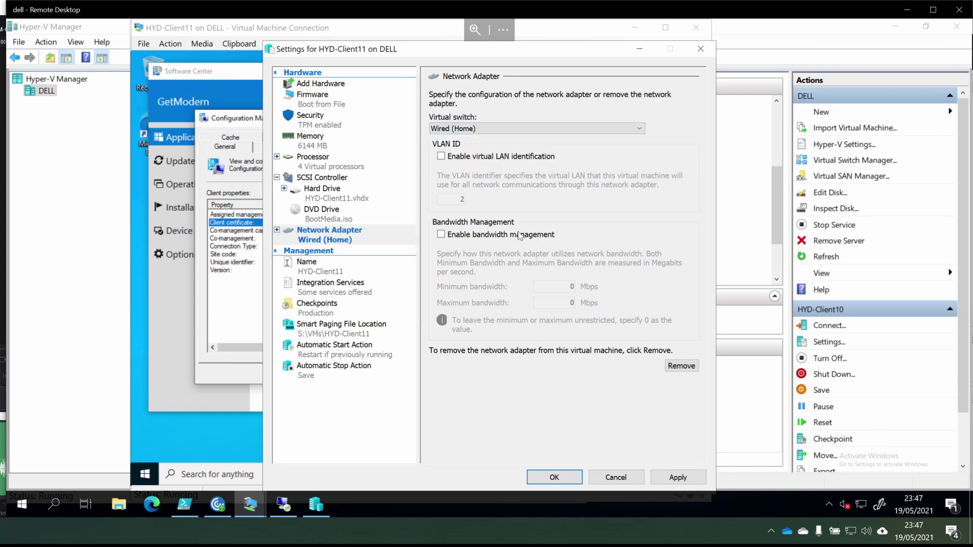
pyautogui.click(555, 478)
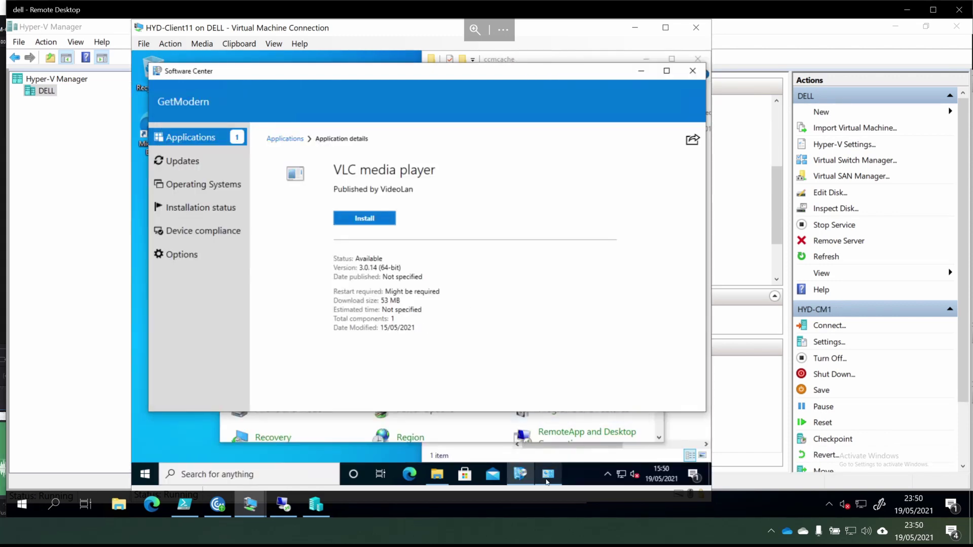
# Step: In the Configuration Manager client properties on HYD-Client11, examine the connection type, assigned management point and internet-based management point, then close the properties and Control Panel
pyautogui.moveTo(548, 474)
pyautogui.click(558, 400)
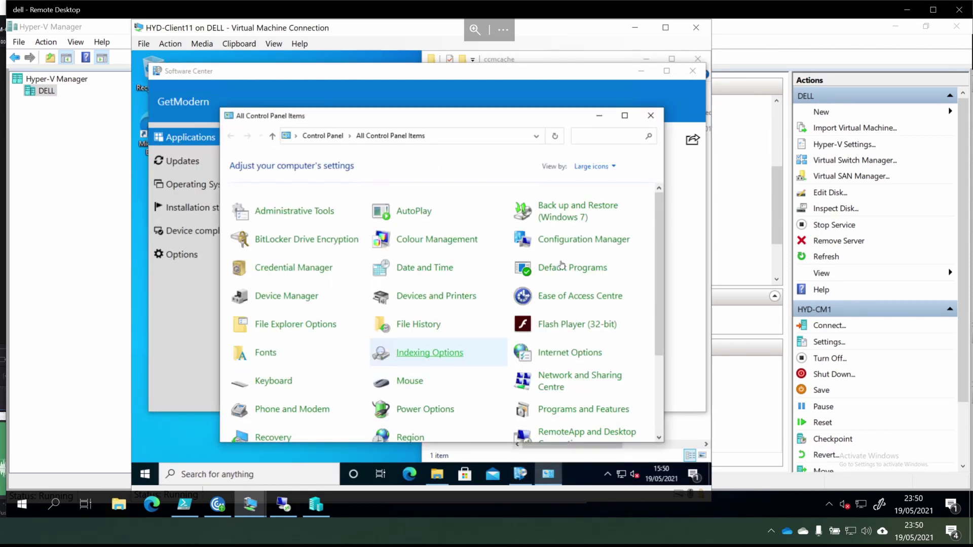
pyautogui.click(584, 240)
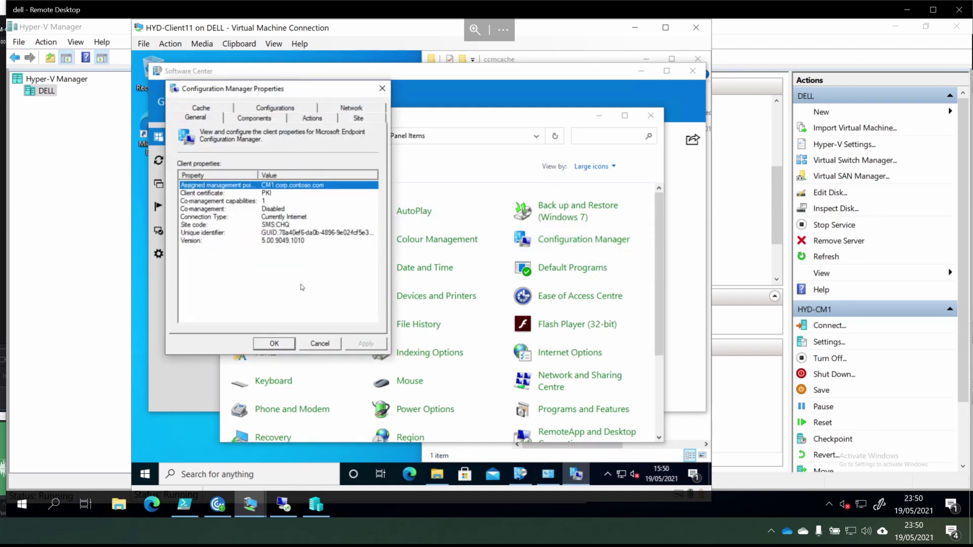
pyautogui.click(214, 218)
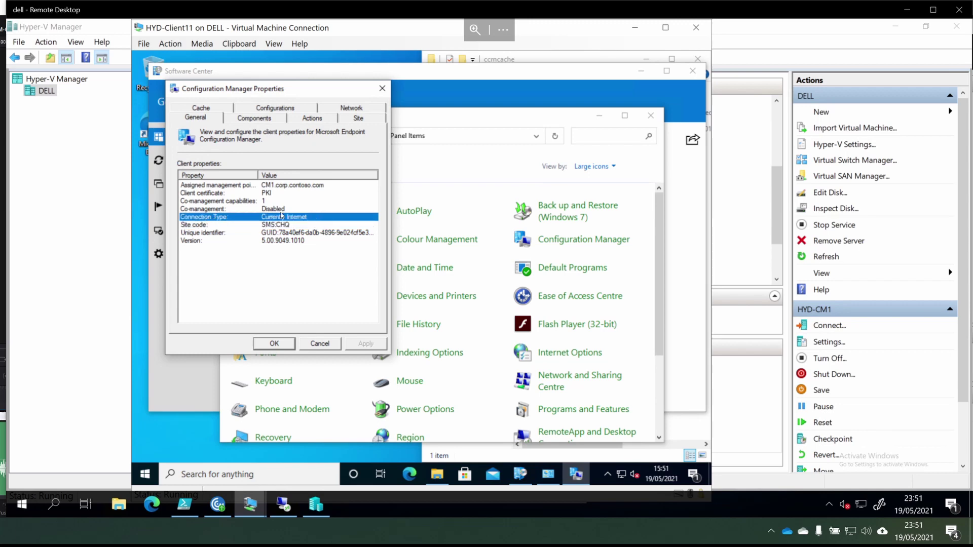
pyautogui.click(245, 186)
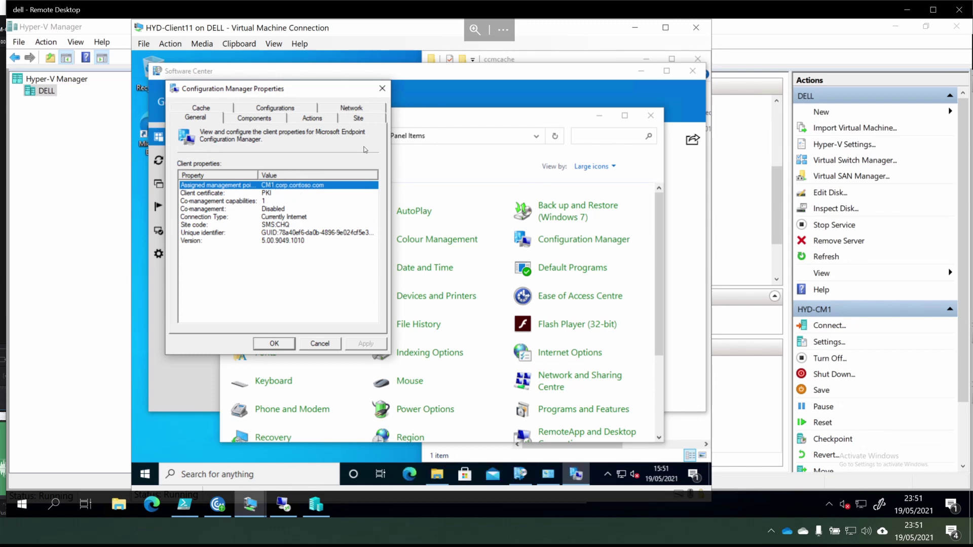
pyautogui.click(352, 108)
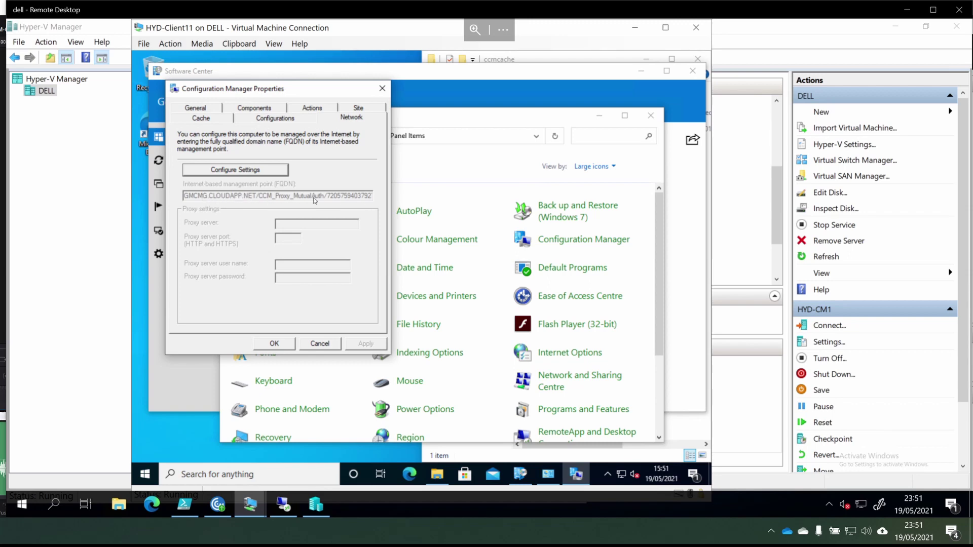
pyautogui.hotkey('ctrl', 'Tab')
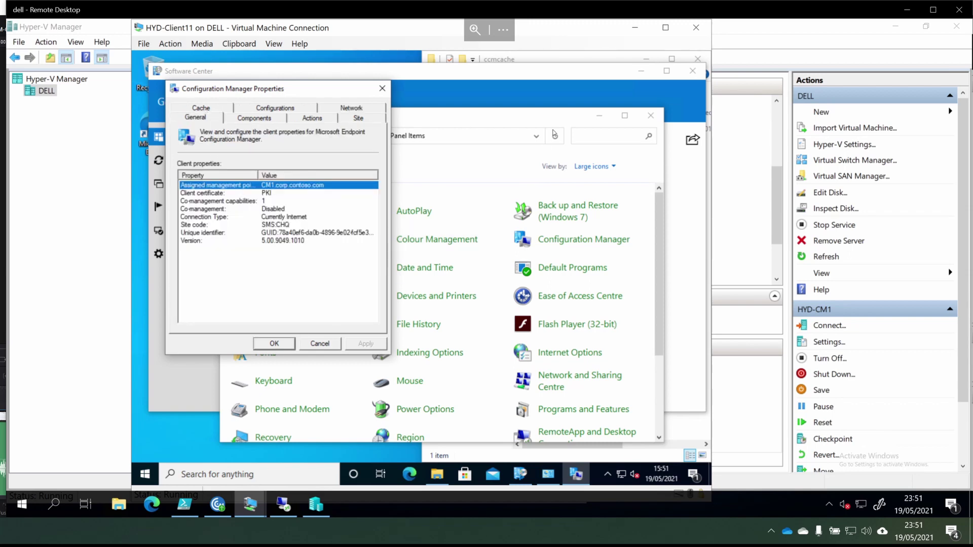
pyautogui.click(650, 116)
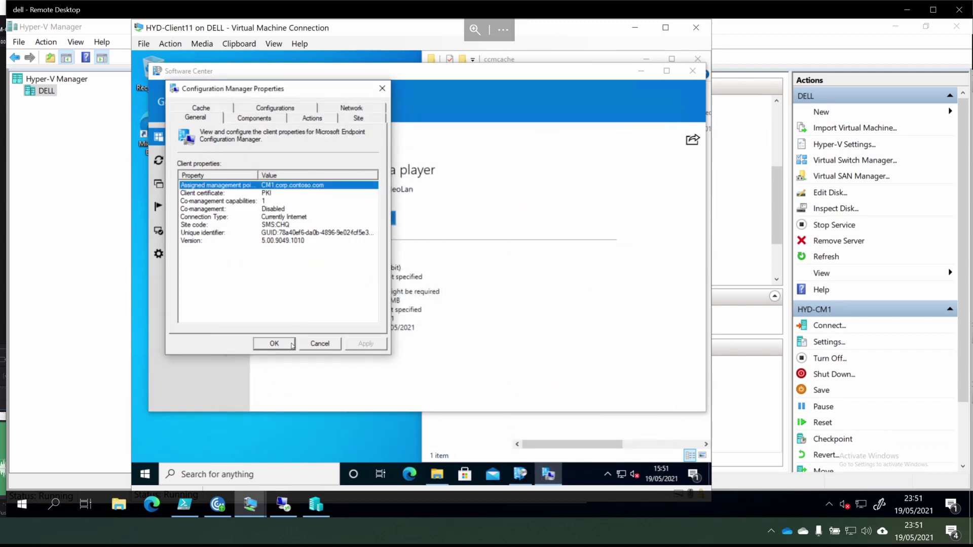
pyautogui.click(293, 344)
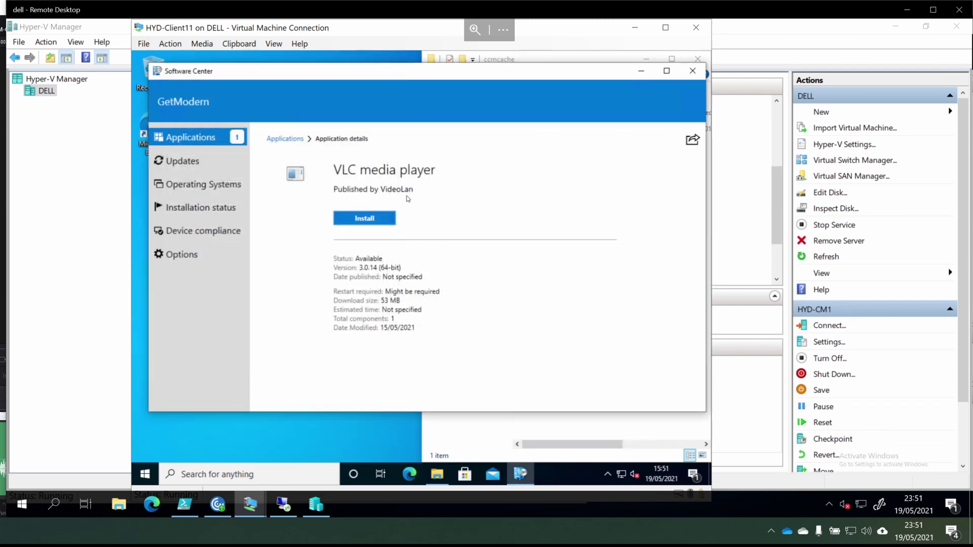
# Step: Start installing VLC media player from Software Center and inspect the downloading file and its size in folder 1 of ccmcache
pyautogui.click(374, 223)
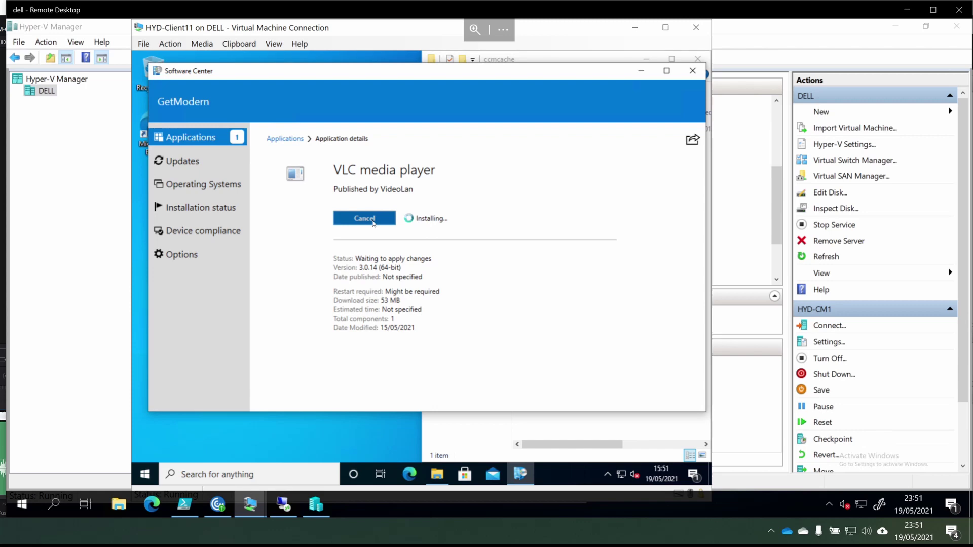
pyautogui.click(574, 425)
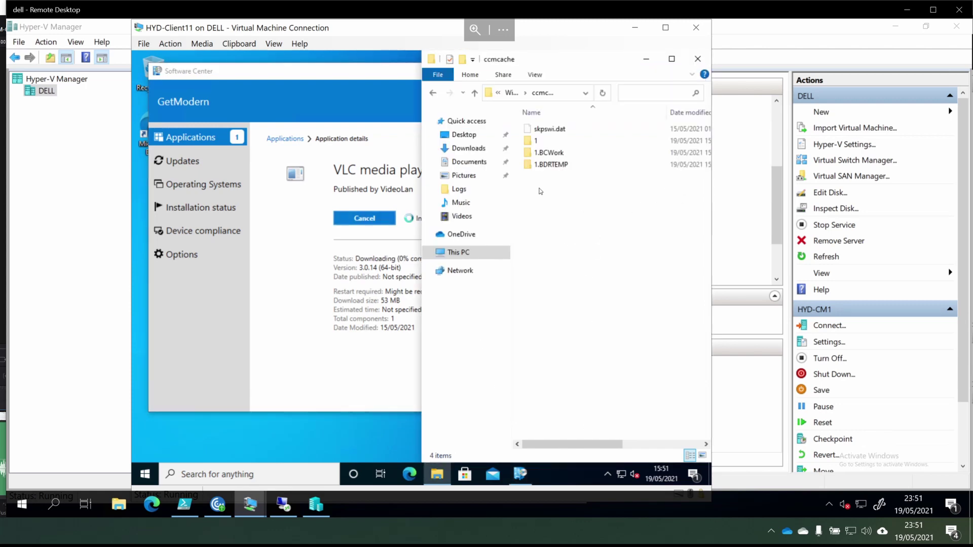
pyautogui.moveTo(590, 444); pyautogui.dragTo(571, 452)
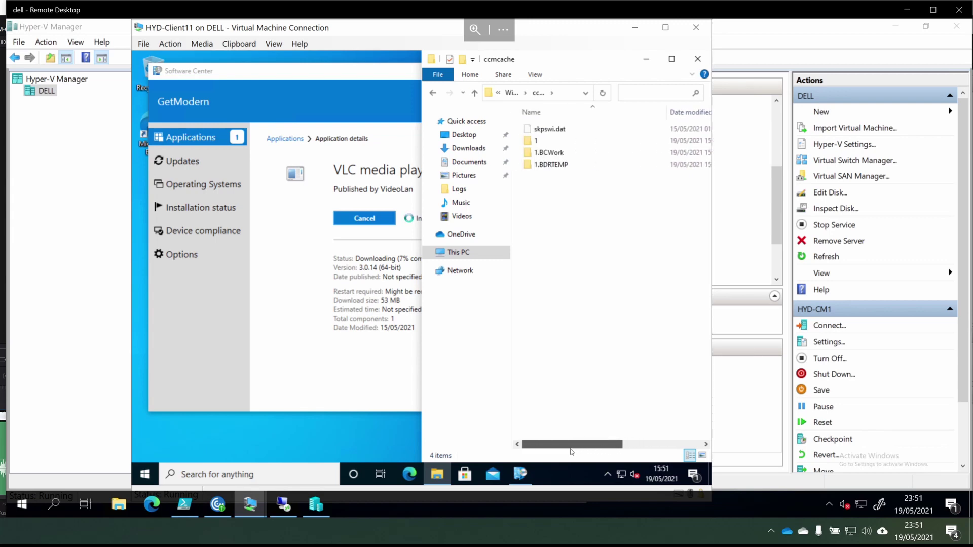
pyautogui.doubleClick(553, 141)
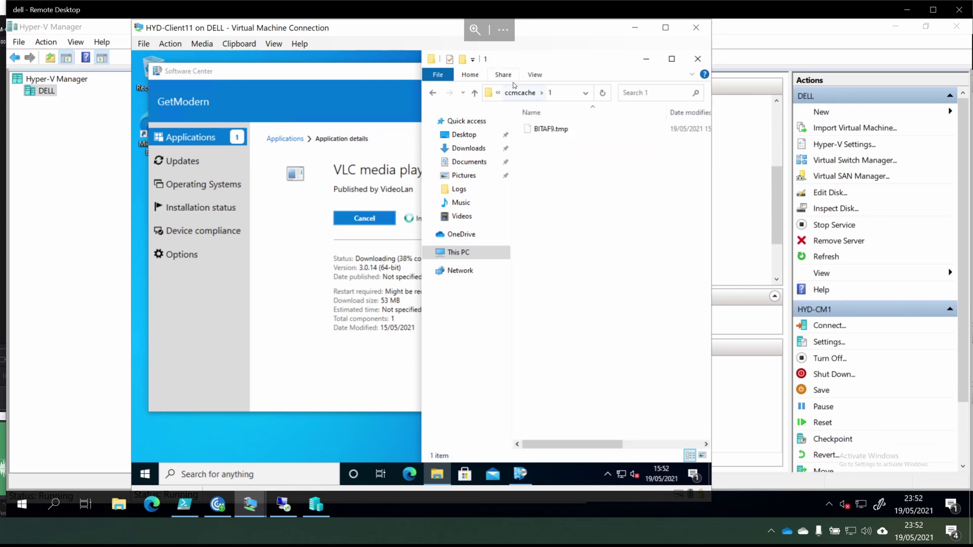
pyautogui.moveTo(585, 446); pyautogui.dragTo(671, 448)
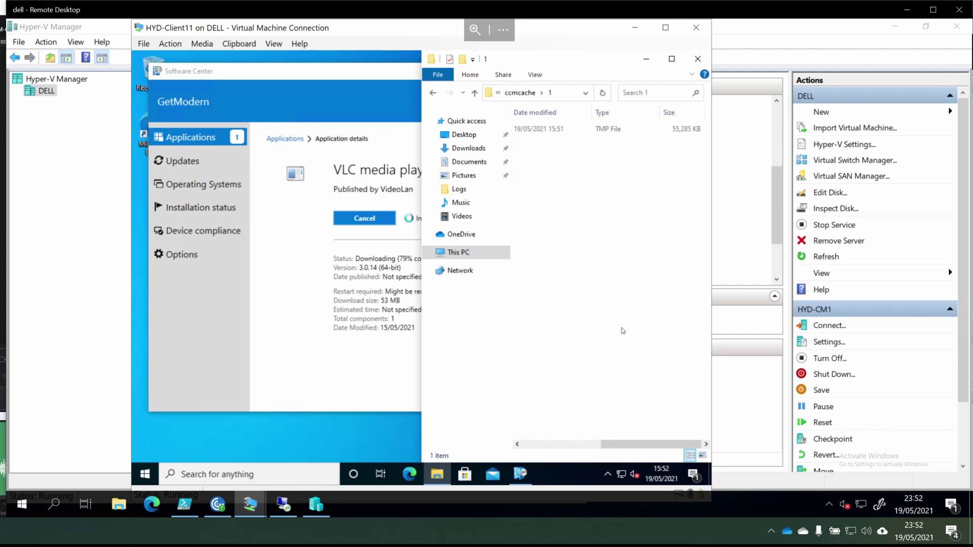
# Step: Check the VLC media player installation status in Software Center and look for its entries among the recently added programs
pyautogui.click(364, 304)
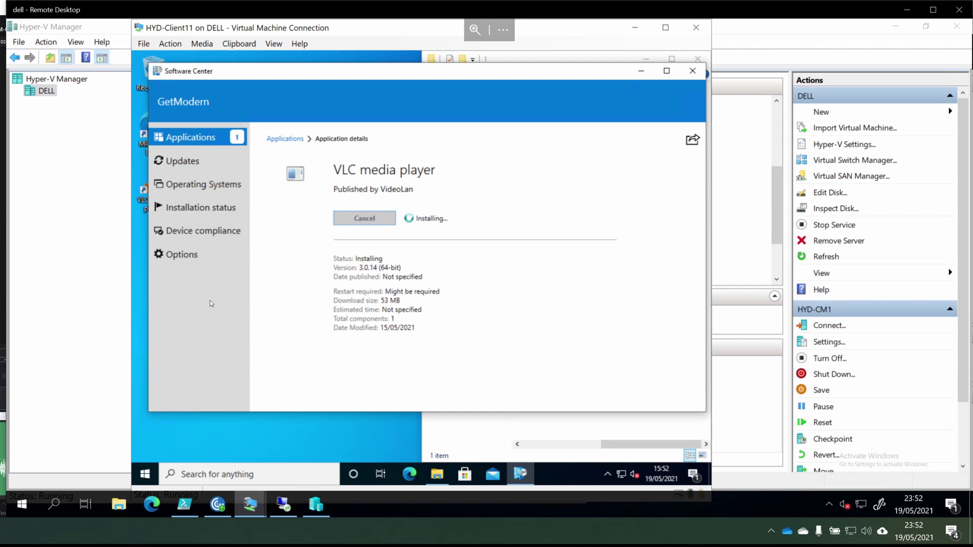
pyautogui.click(145, 474)
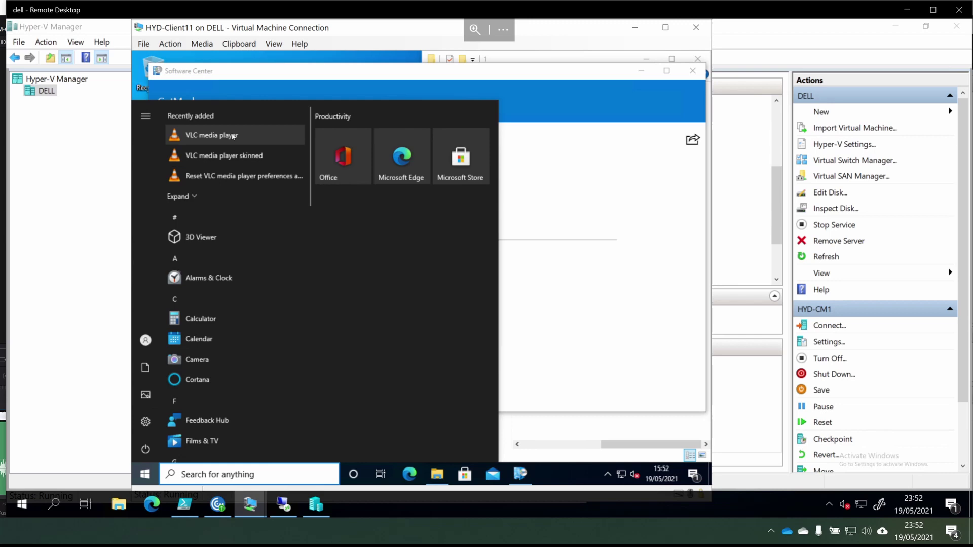
pyautogui.click(435, 216)
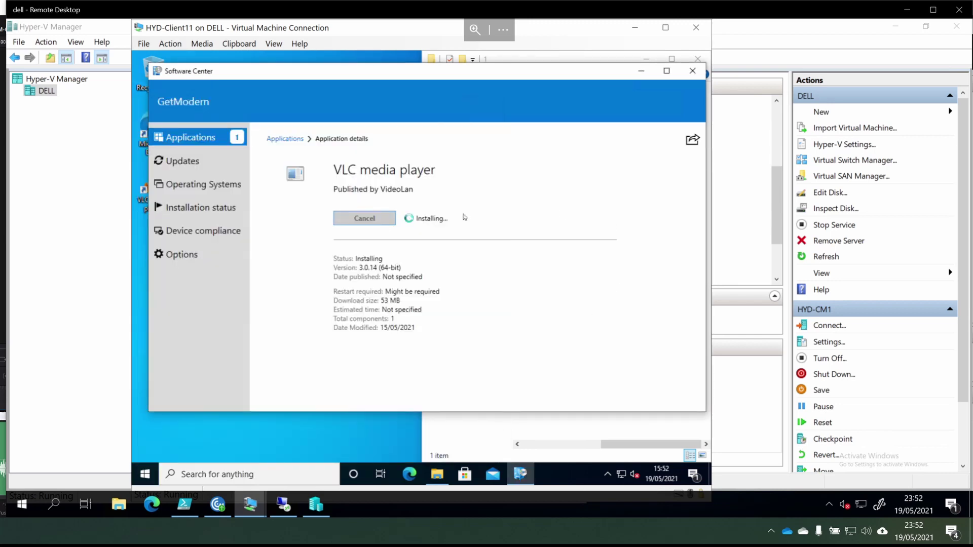